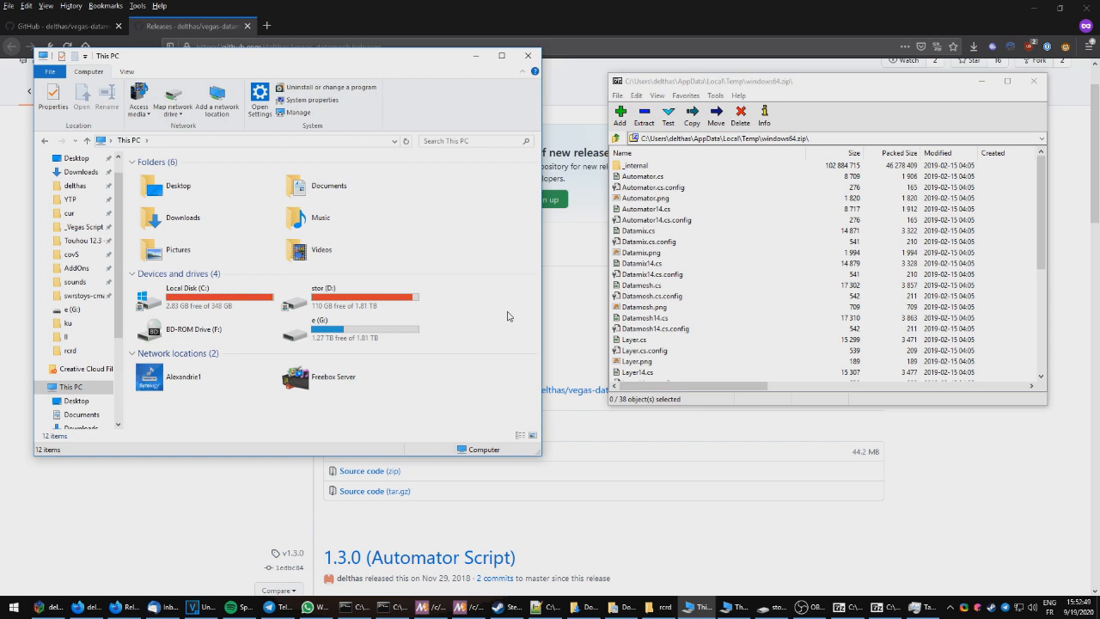
Step: Create a new folder named Vegas Script Menu inside Documents
{"action": "double_click", "coordinate": [365, 194]}
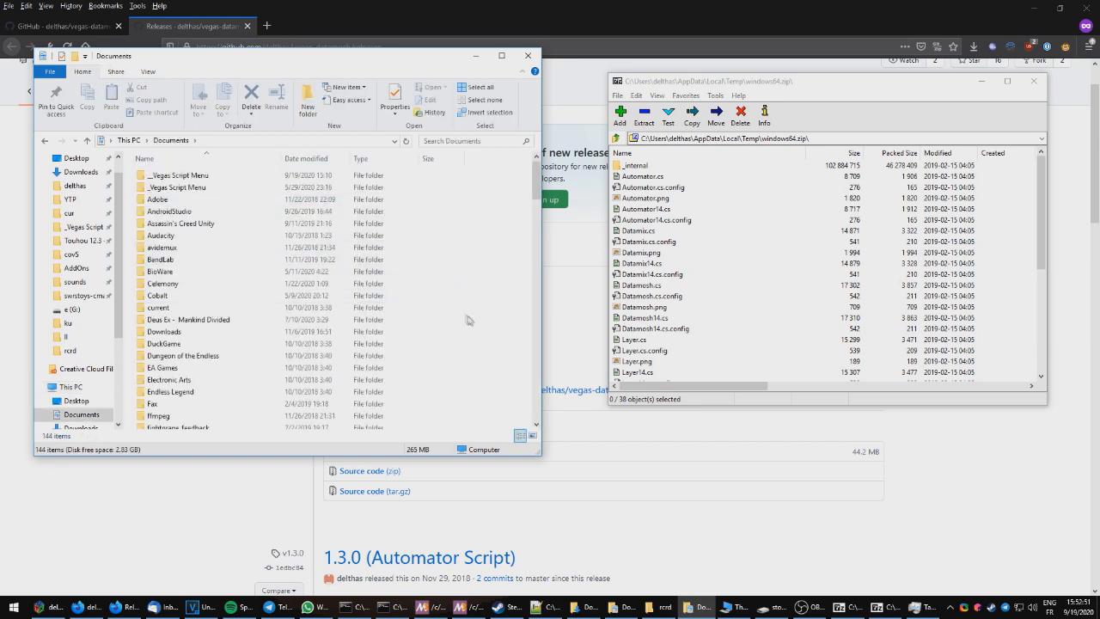
{"action": "right_click", "coordinate": [493, 324]}
{"action": "mouse_move", "coordinate": [665, 523]}
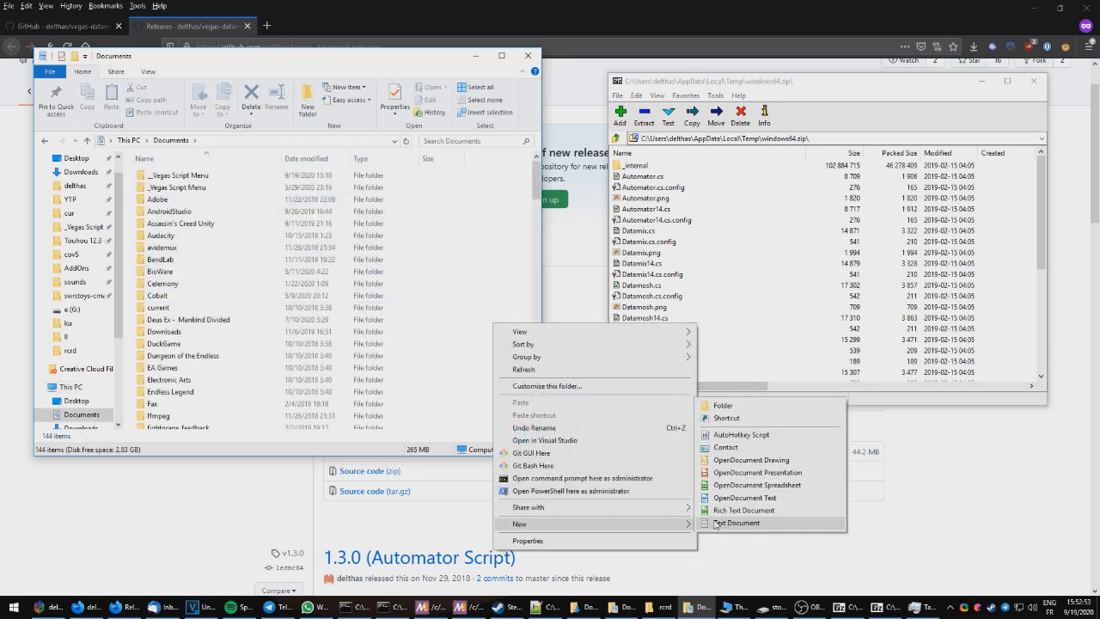
{"action": "left_click", "coordinate": [720, 404]}
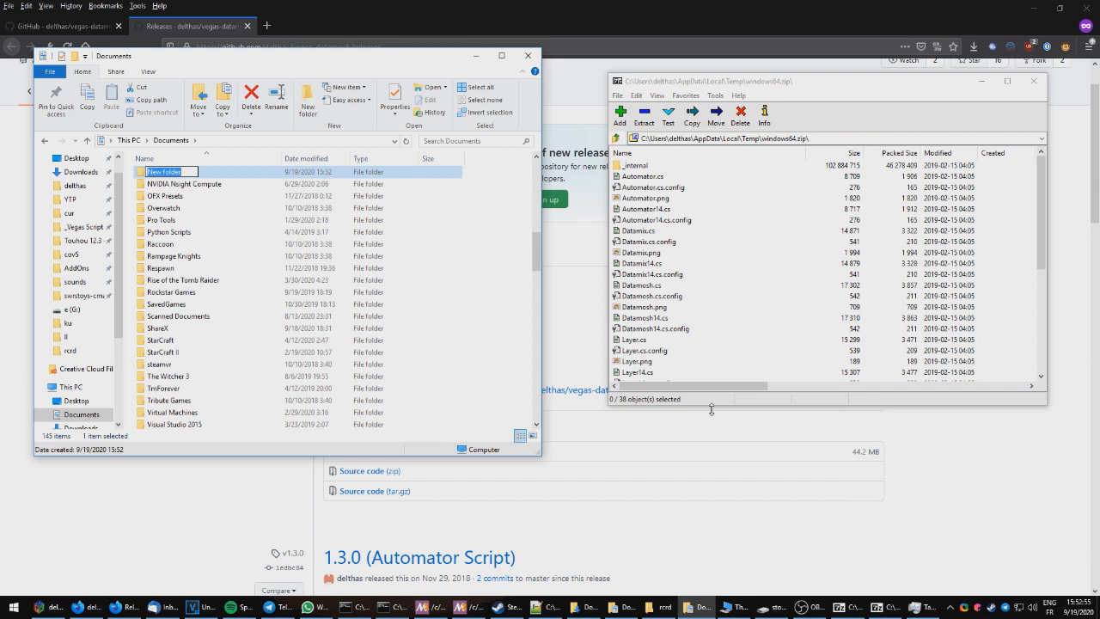
{"action": "type", "text": "Vegas Script Menu"}
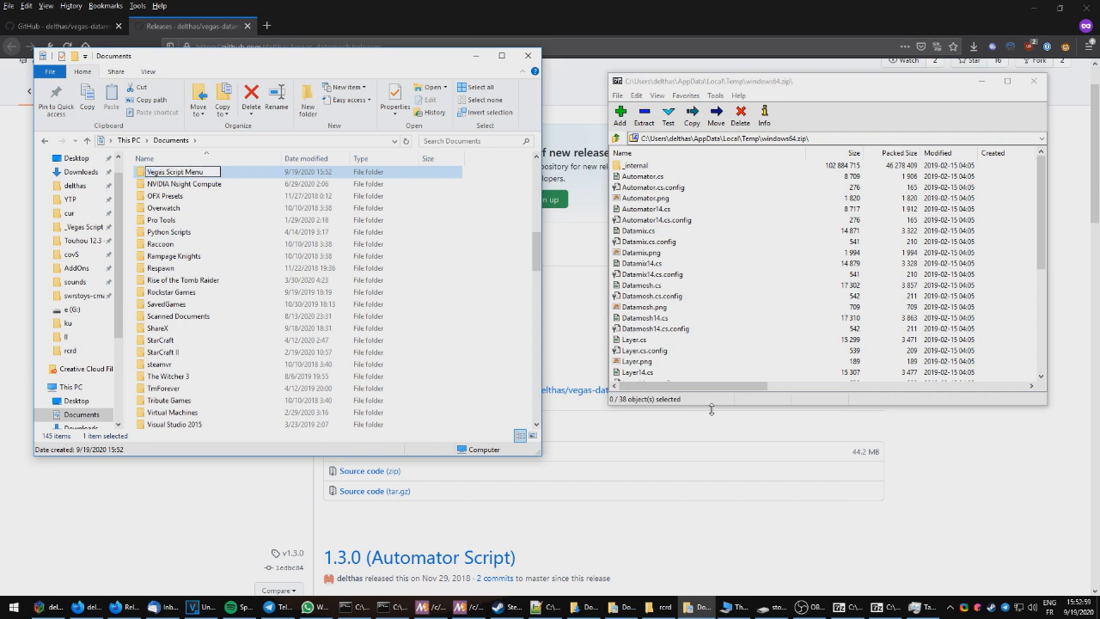
{"action": "key", "text": "Return"}
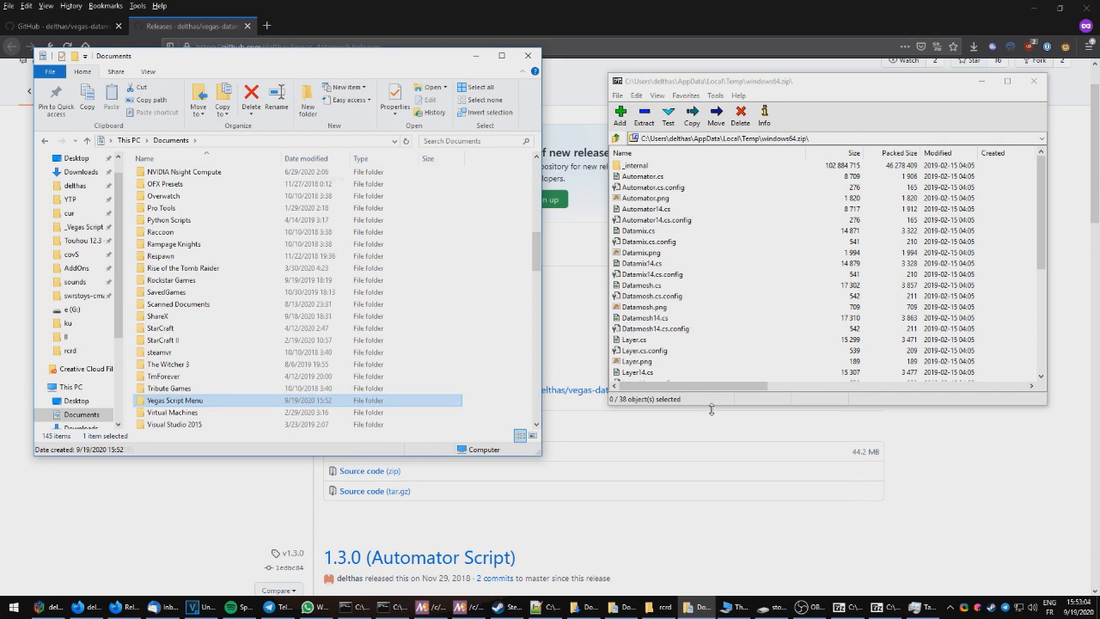
Step: Extract all files from the windows64.zip archive into the Vegas Script Menu folder
{"action": "key", "text": "Return"}
{"action": "left_click", "coordinate": [661, 252]}
{"action": "key", "text": "ctrl+a"}
{"action": "left_click_drag", "start_coordinate": [661, 252], "coordinate": [412, 290]}
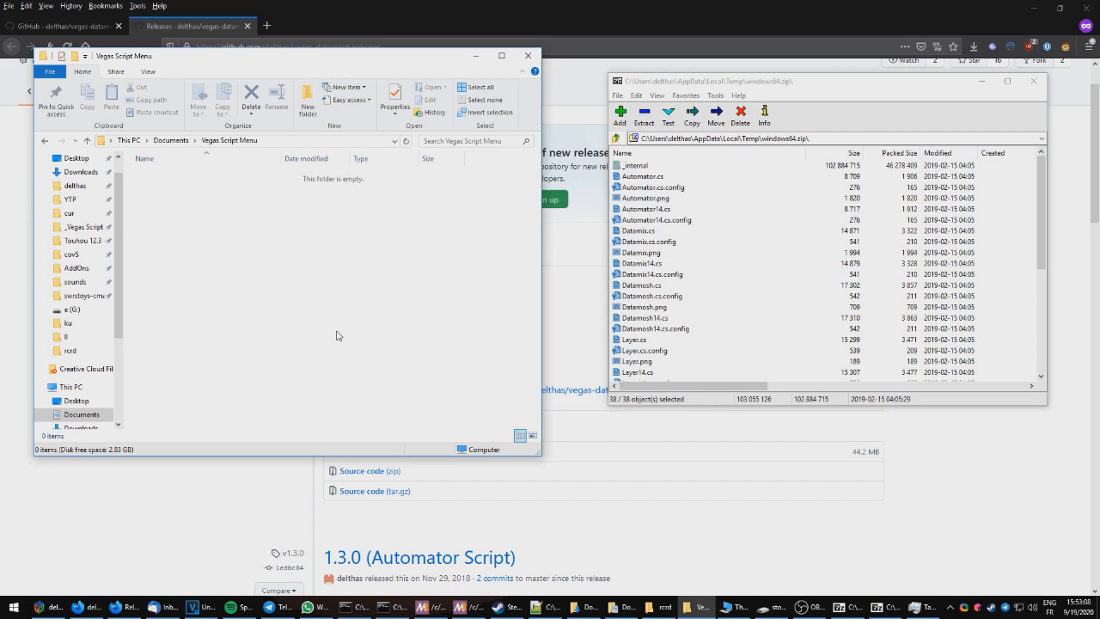
{"action": "left_click", "coordinate": [483, 319]}
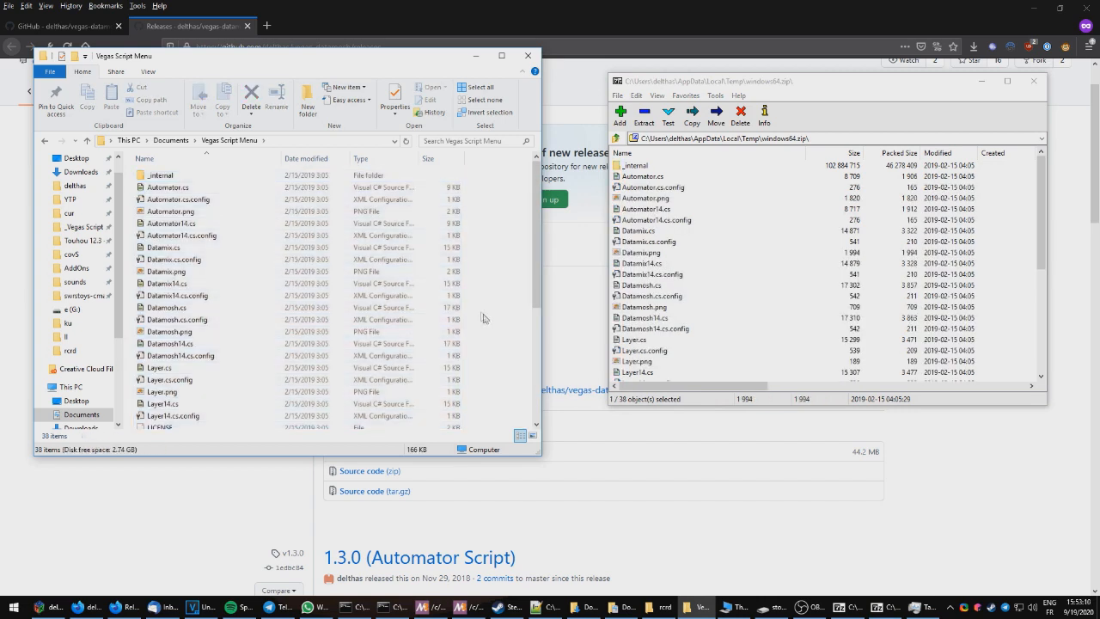
Step: Browse the _internal subfolder and navigate to C:\Users\delthas\Documents\Vegas Script Menu through Local Disk and Users
{"action": "double_click", "coordinate": [170, 177]}
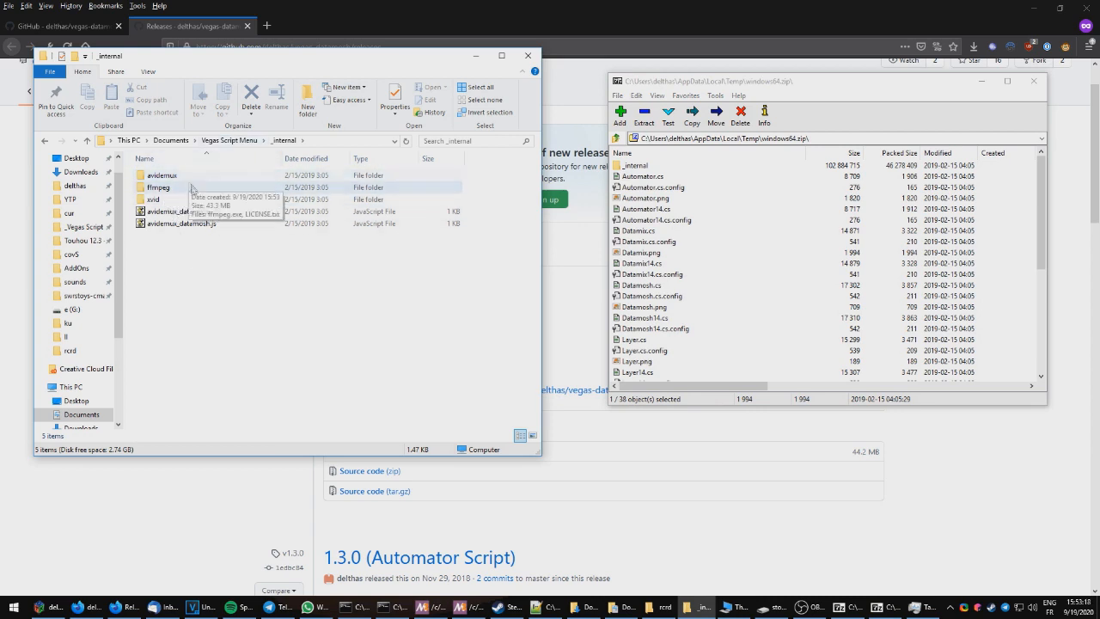
{"action": "left_click", "coordinate": [230, 140]}
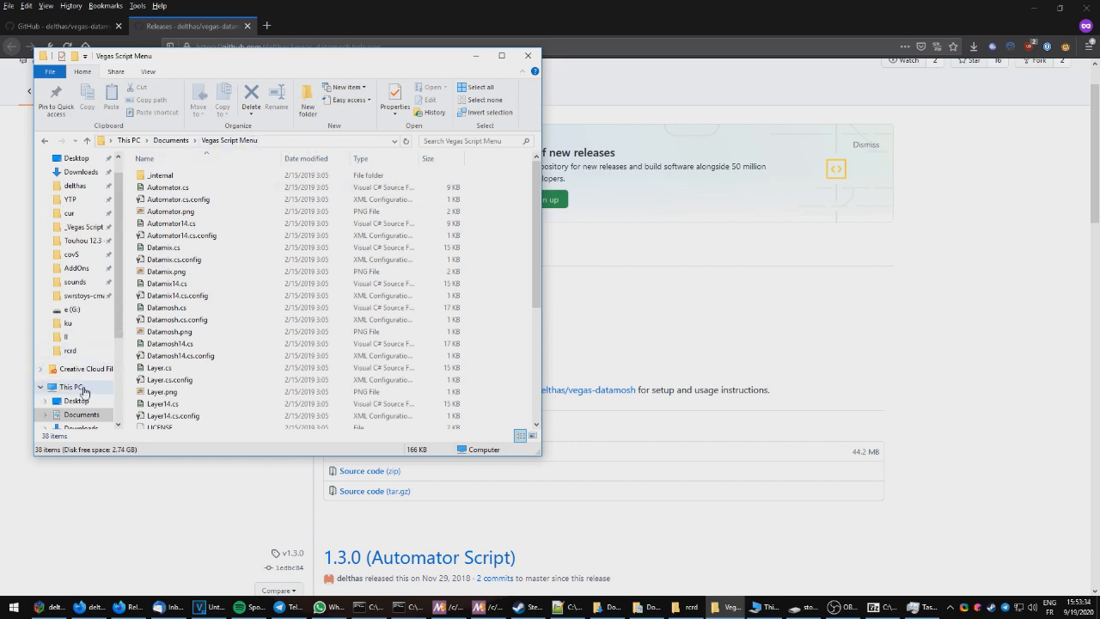
{"action": "left_click", "coordinate": [84, 388]}
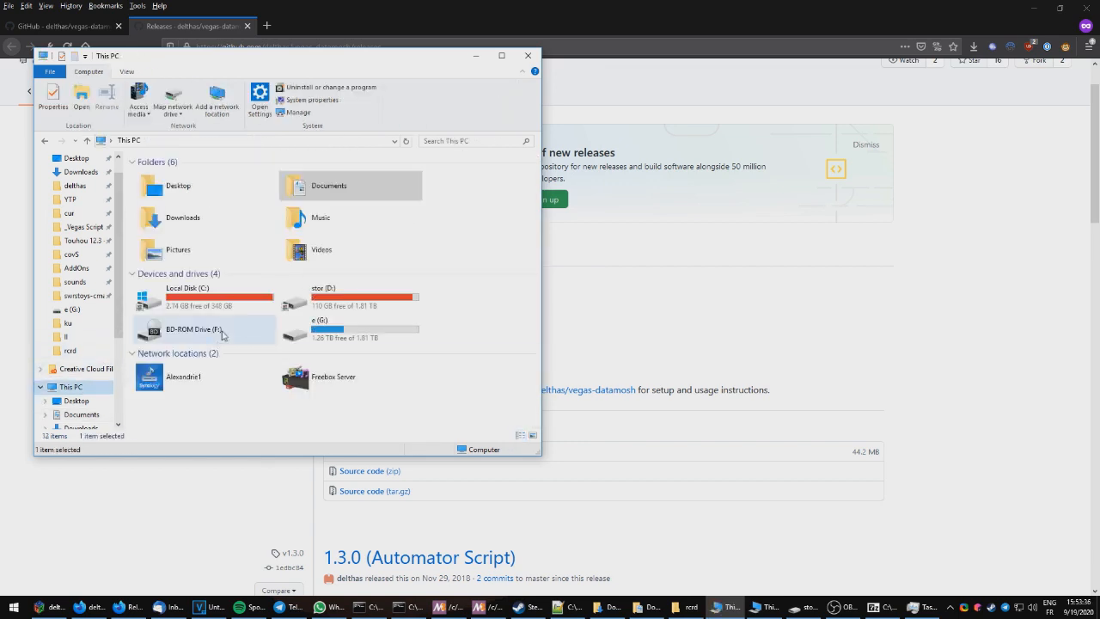
{"action": "double_click", "coordinate": [154, 289]}
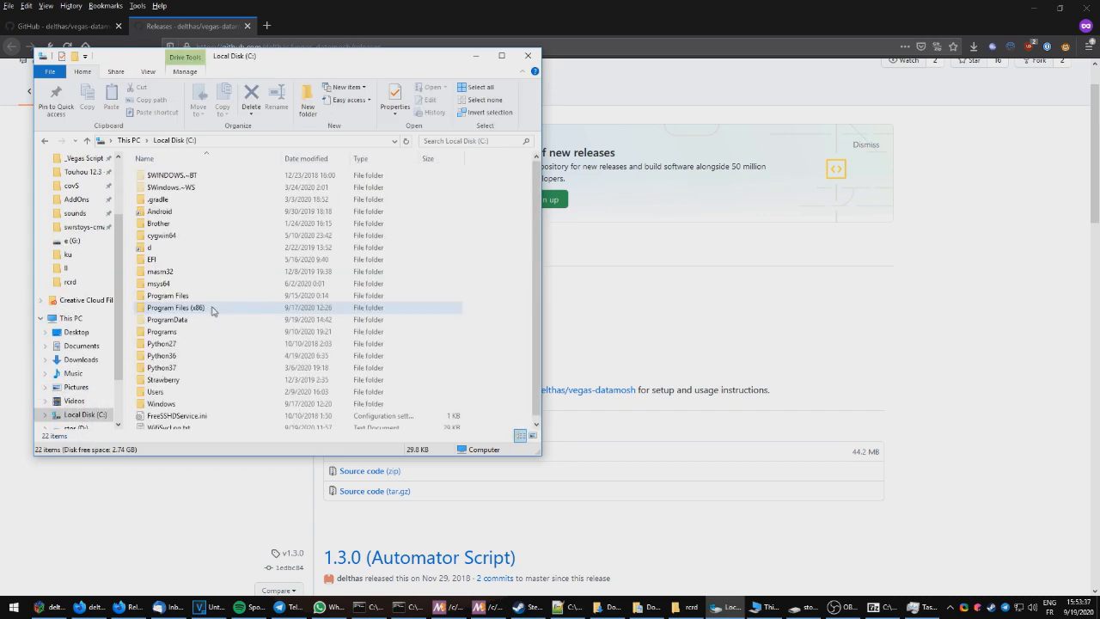
{"action": "double_click", "coordinate": [168, 394]}
{"action": "double_click", "coordinate": [163, 191]}
{"action": "scroll", "coordinate": [204, 279], "scroll_direction": "down", "scroll_amount": 15}
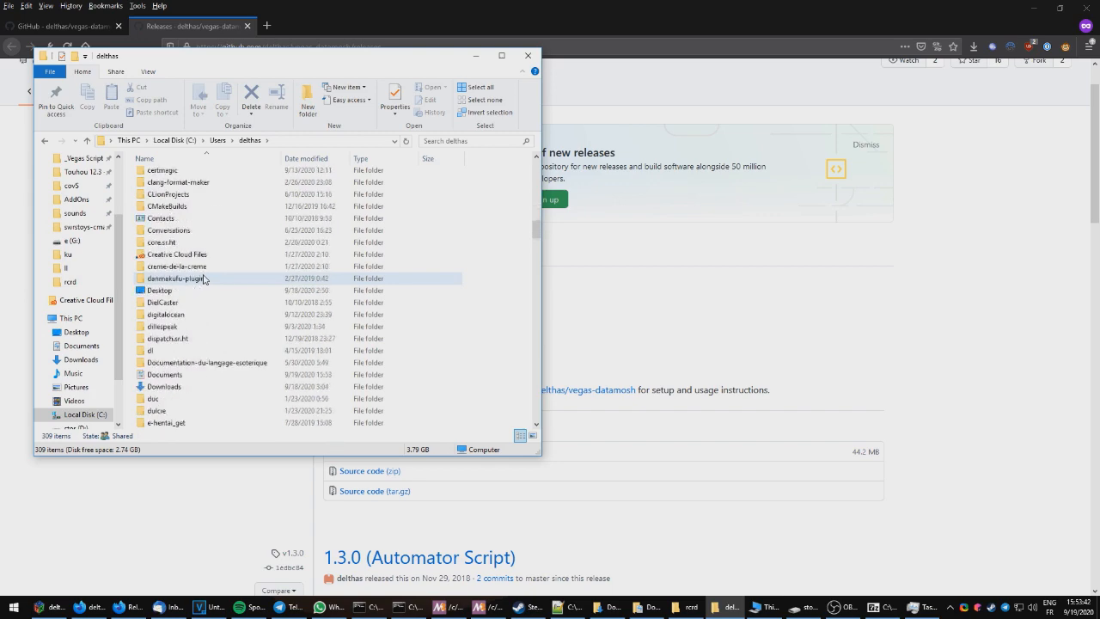
{"action": "scroll", "coordinate": [183, 387], "scroll_direction": "down", "scroll_amount": 1}
{"action": "double_click", "coordinate": [172, 343]}
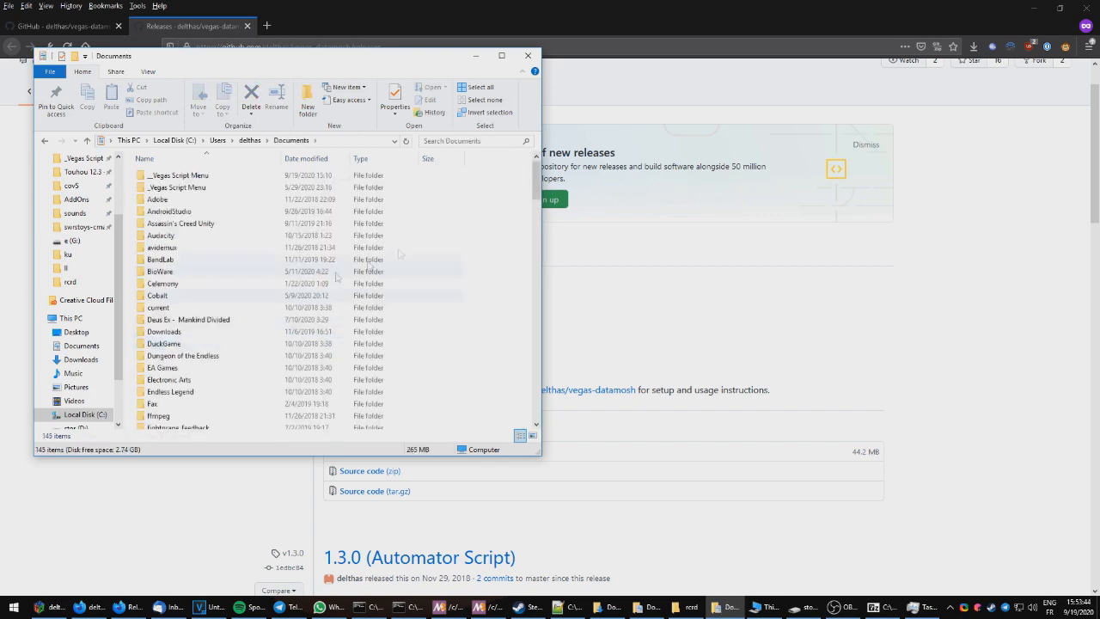
{"action": "left_click_drag", "start_coordinate": [536, 185], "coordinate": [514, 280]}
{"action": "double_click", "coordinate": [196, 203]}
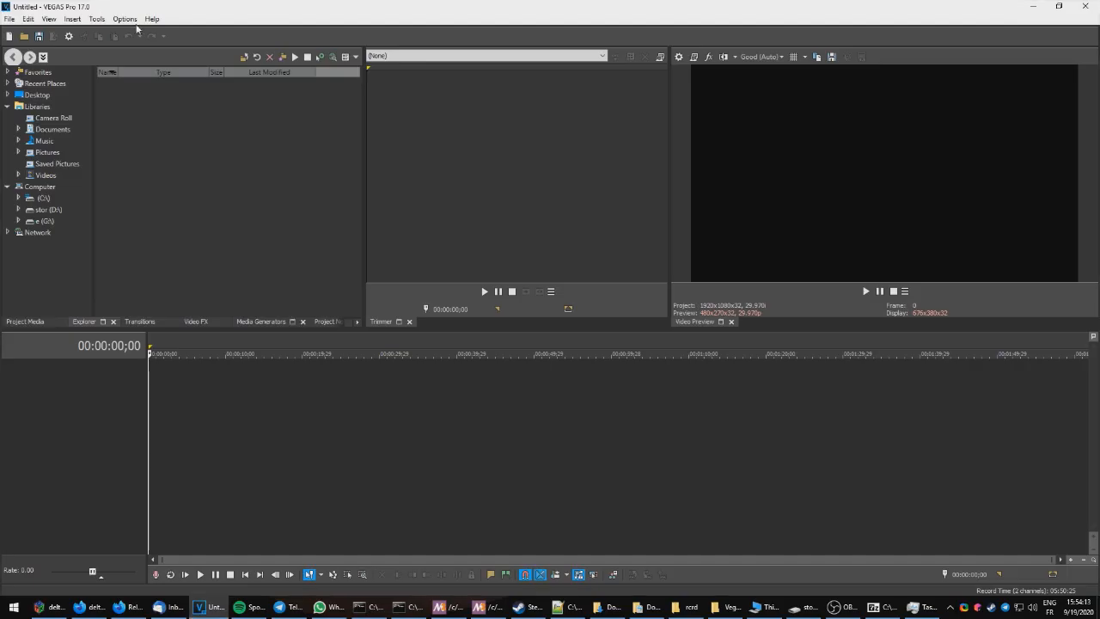
Step: Turn off Automatic Crossfades in the Vegas options
{"action": "left_click", "coordinate": [126, 19]}
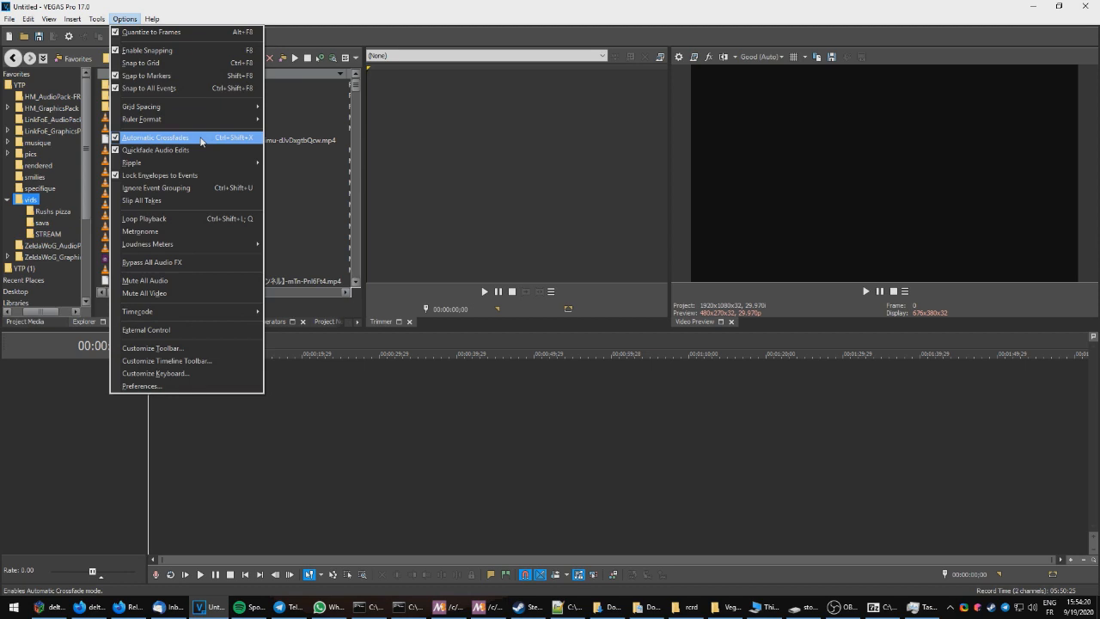
{"action": "left_click", "coordinate": [201, 140]}
{"action": "left_click", "coordinate": [124, 20]}
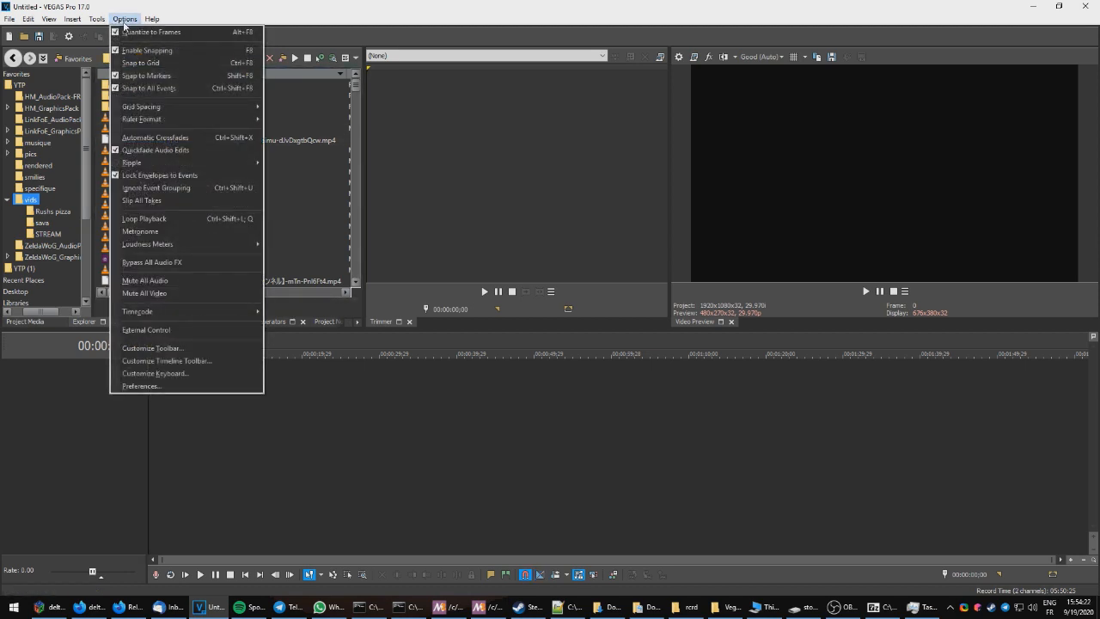
{"action": "left_click", "coordinate": [125, 24]}
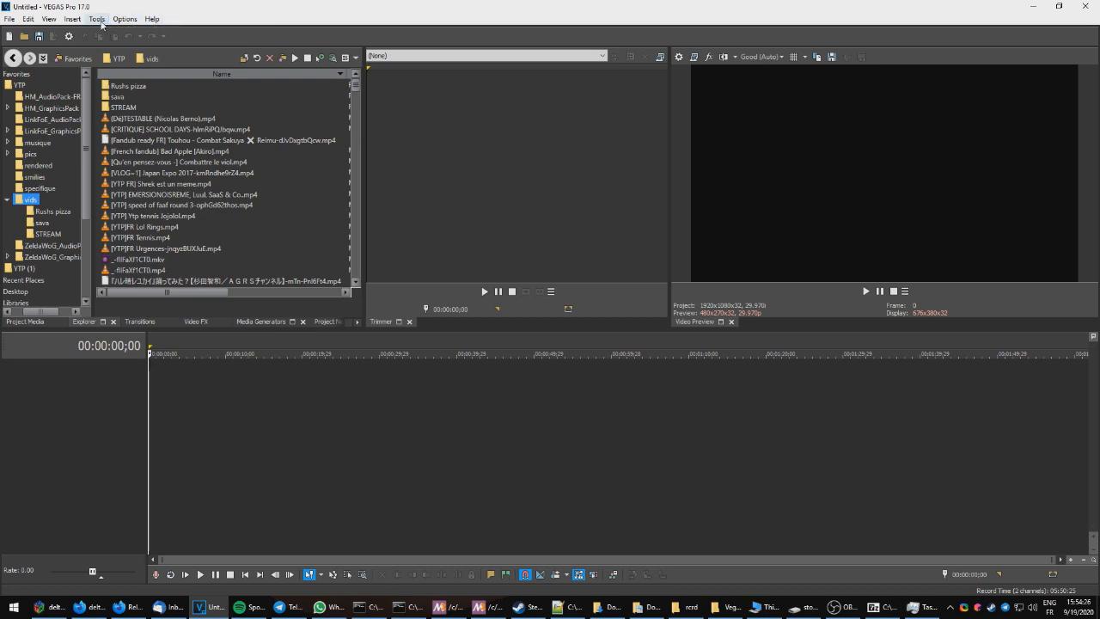
Step: Play back the Faces of Saucisse clip on the timeline to preview it
{"action": "left_click", "coordinate": [97, 19]}
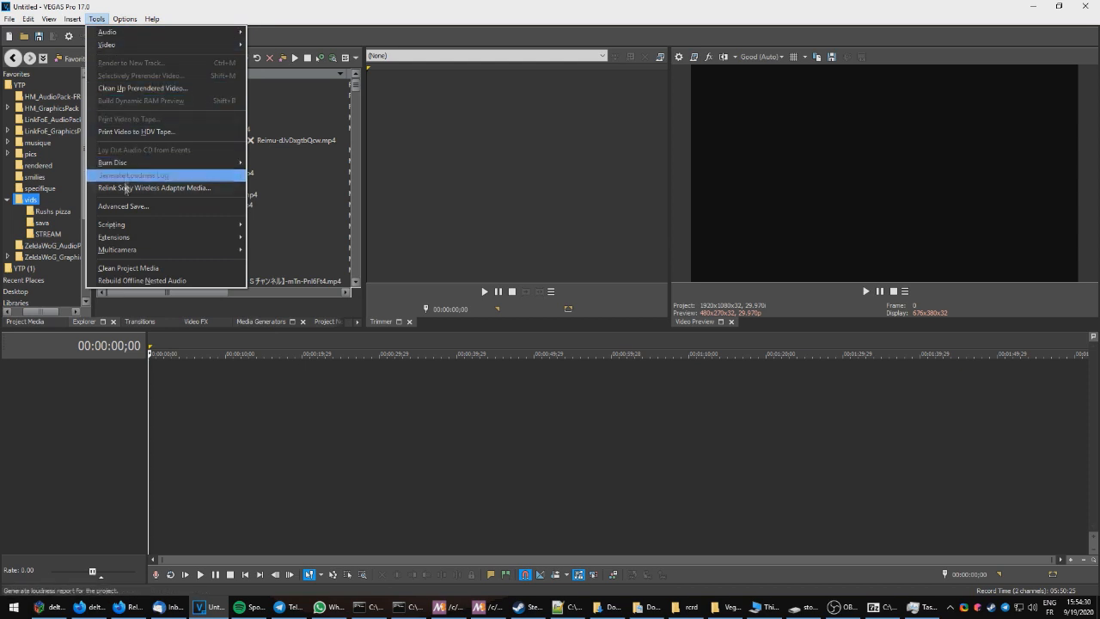
{"action": "mouse_move", "coordinate": [126, 223]}
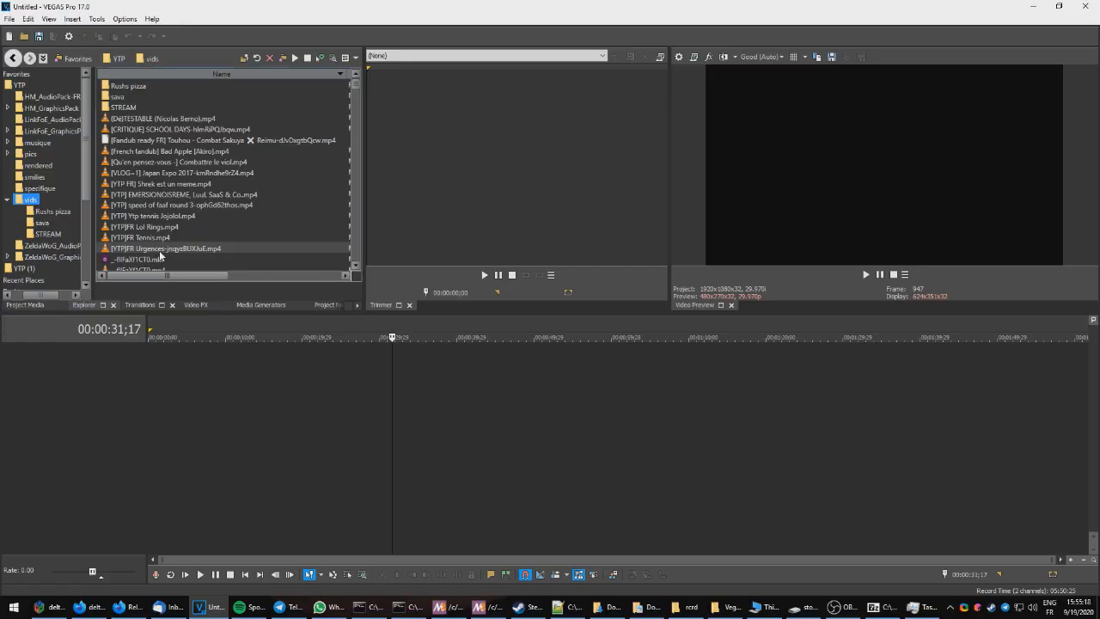
{"action": "scroll", "coordinate": [242, 170], "scroll_direction": "down", "scroll_amount": 5}
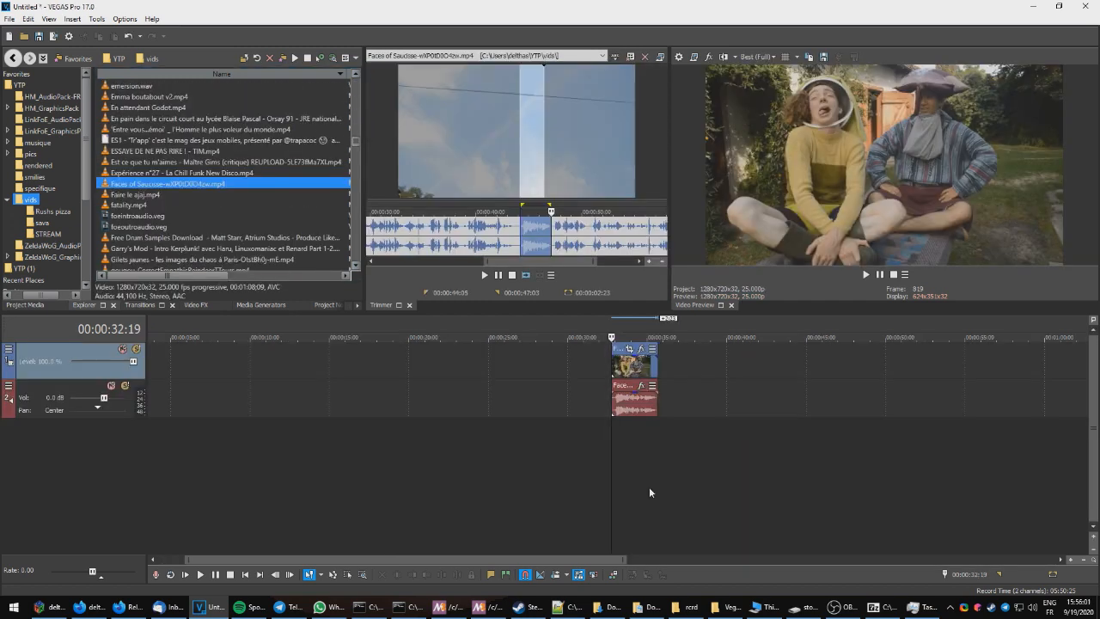
{"action": "scroll", "coordinate": [780, 483], "scroll_direction": "up", "scroll_amount": 2}
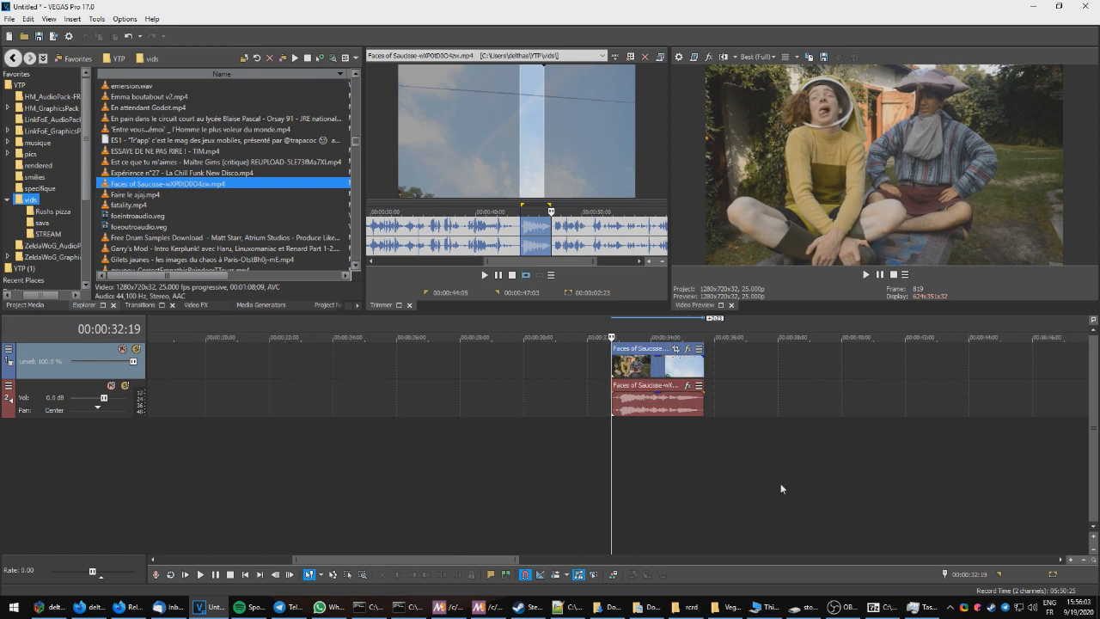
{"action": "key", "text": "space"}
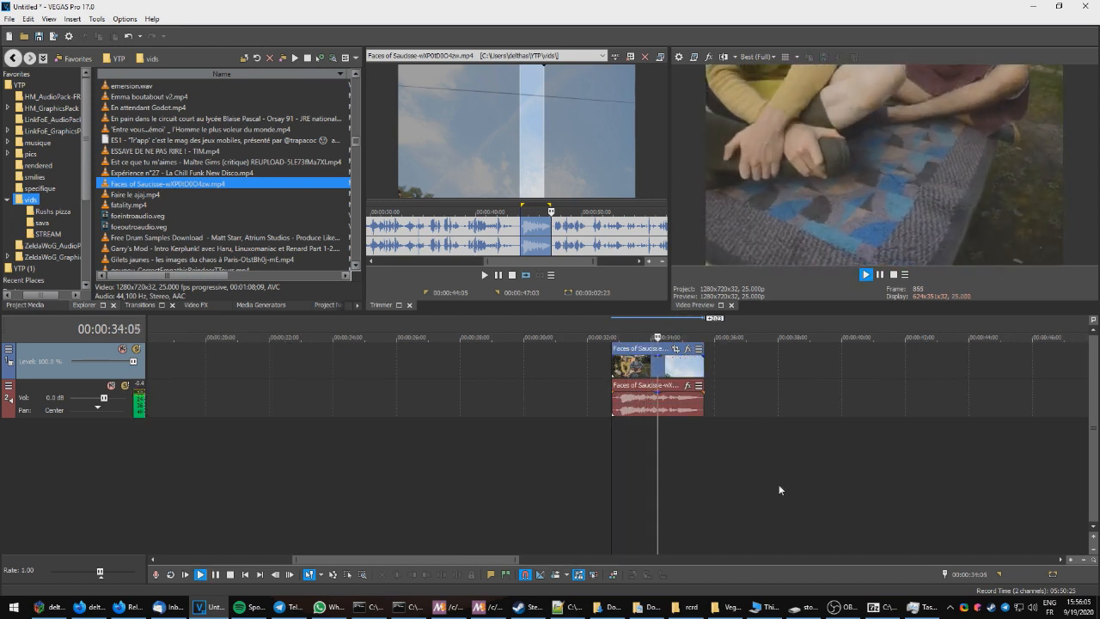
{"action": "key", "text": "space"}
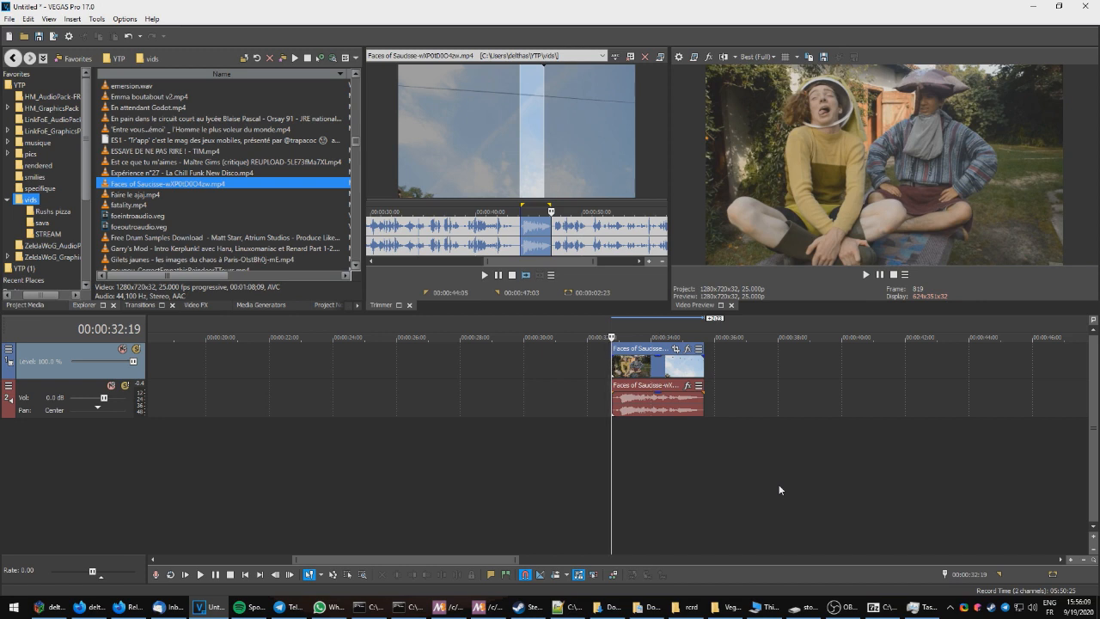
{"action": "scroll", "coordinate": [784, 492], "scroll_direction": "up", "scroll_amount": 2}
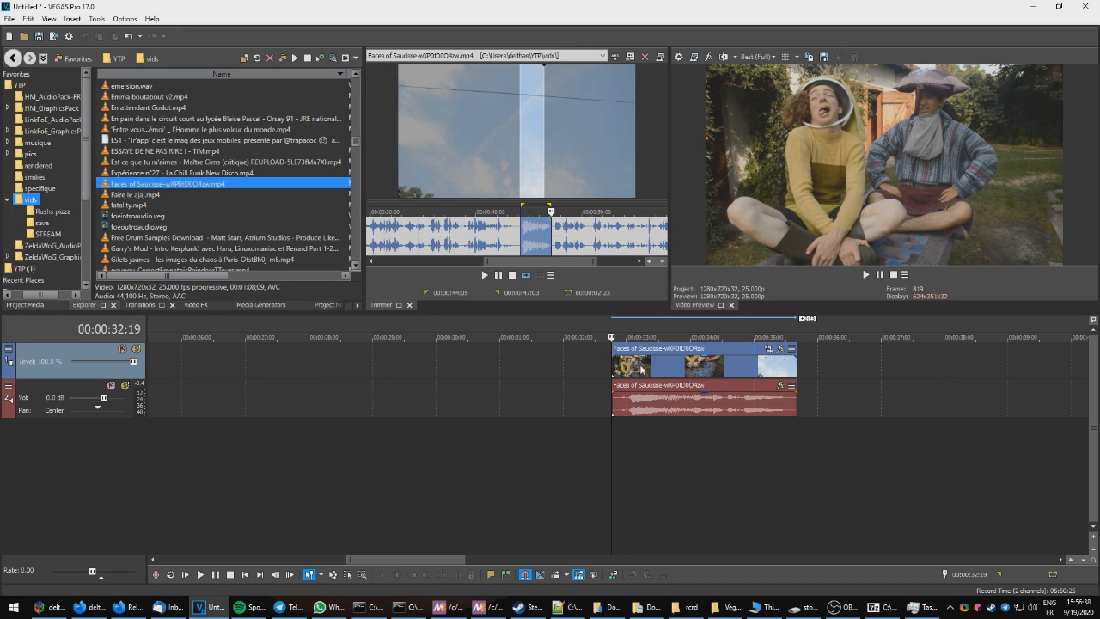
{"action": "key", "text": "space"}
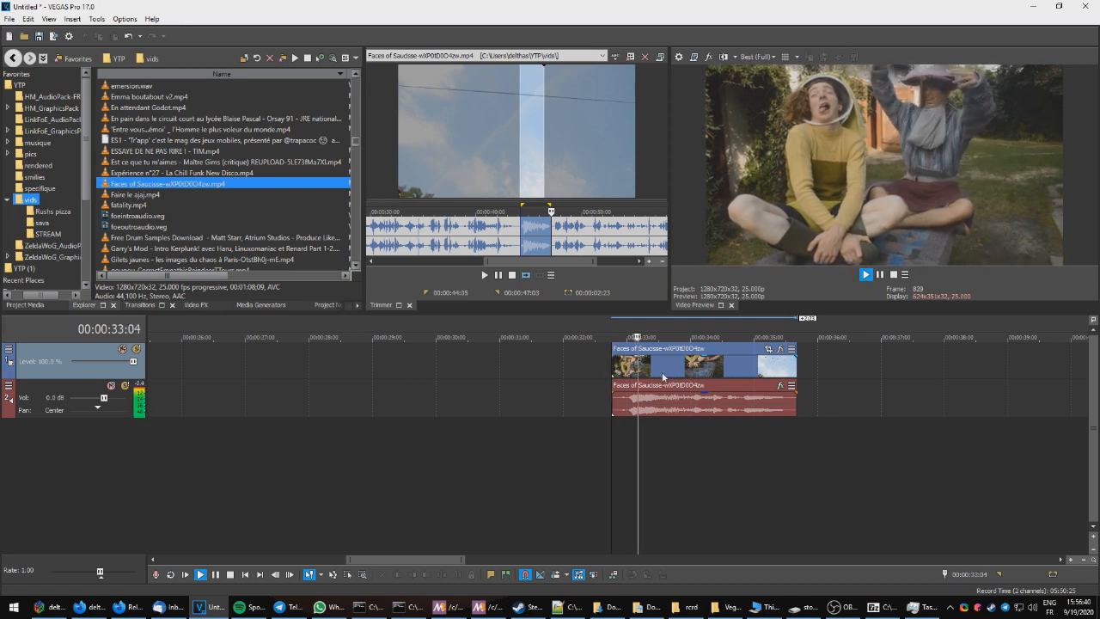
{"action": "key", "text": "space"}
Step: Set a selection region from 00:00:33:24 to the clip's end at 00:00:35:17
{"action": "left_click", "coordinate": [657, 373]}
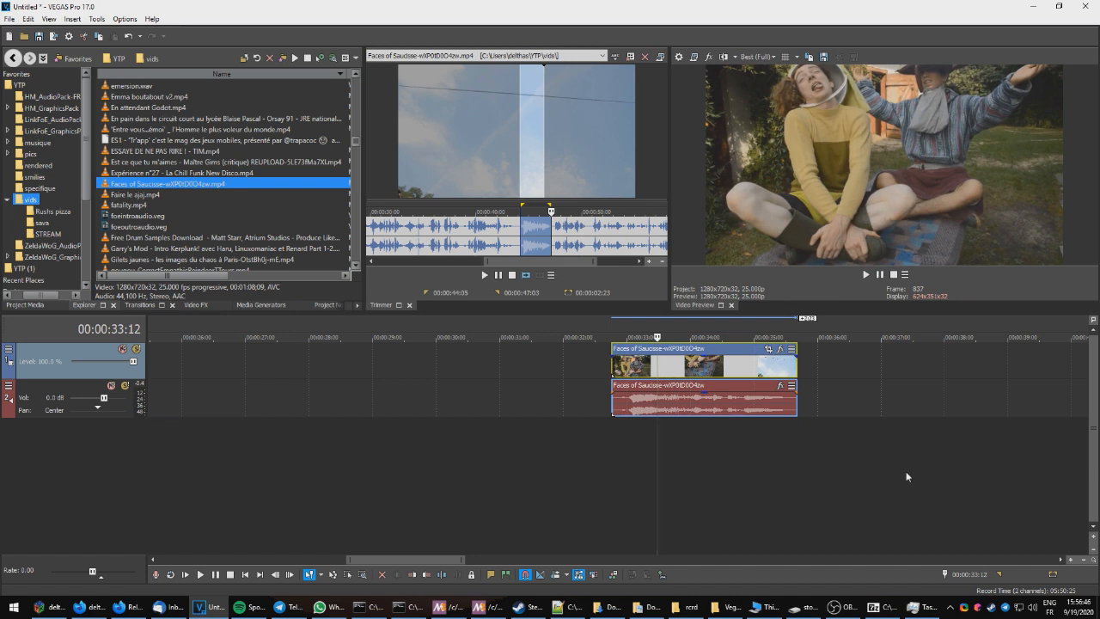
{"action": "key", "text": "Right"}
{"action": "key", "text": "Right"}
{"action": "key", "text": "Right"}
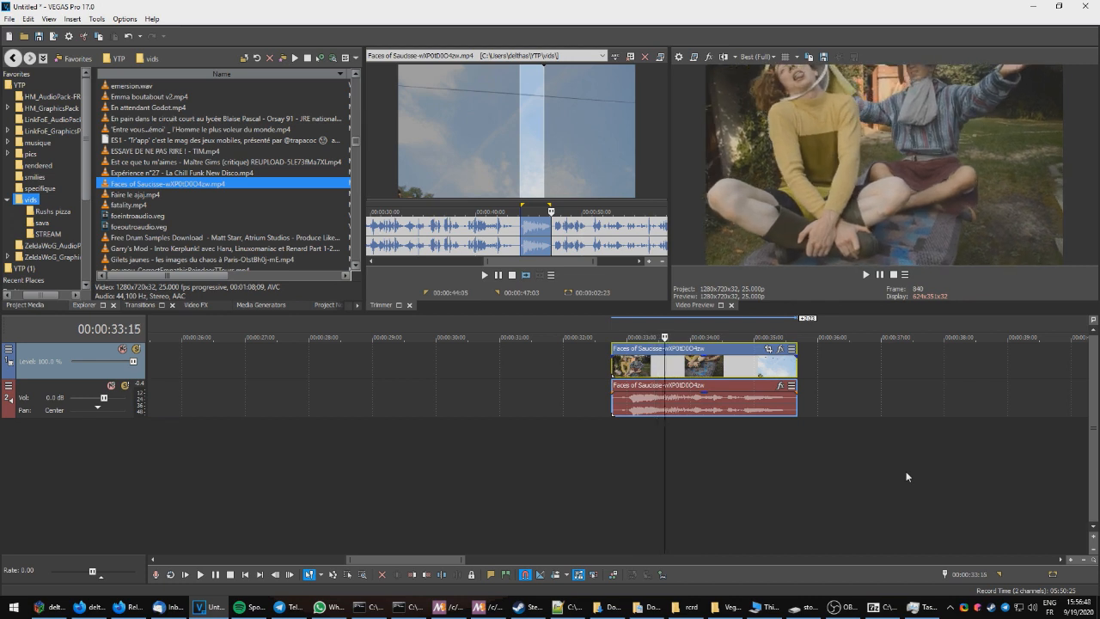
{"action": "key", "text": "Right"}
{"action": "key", "text": "Right"}
{"action": "key", "text": "Right"}
{"action": "key", "text": "Right"}
{"action": "key", "text": "Right"}
{"action": "key", "text": "Right"}
{"action": "key", "text": "Right"}
{"action": "key", "text": "Right"}
{"action": "key", "text": "Right"}
{"action": "key", "text": "Right"}
{"action": "key", "text": "Right"}
{"action": "key", "text": "Right"}
{"action": "key", "text": "Right"}
{"action": "key", "text": "Right"}
{"action": "key", "text": "Right"}
{"action": "key", "text": "Right"}
{"action": "key", "text": "Right"}
{"action": "key", "text": "Right"}
{"action": "key", "text": "Right"}
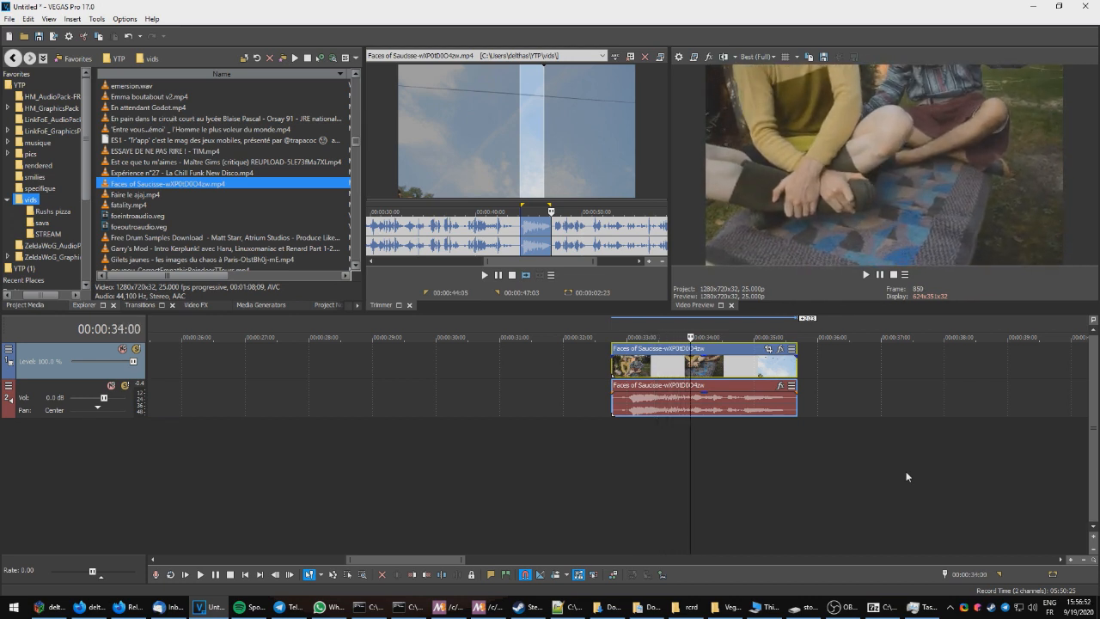
{"action": "key", "text": "Left"}
{"action": "key", "text": "Right"}
{"action": "key", "text": "Left"}
{"action": "key", "text": "Right"}
{"action": "key", "text": "Left"}
{"action": "key", "text": "Right"}
{"action": "key", "text": "Left"}
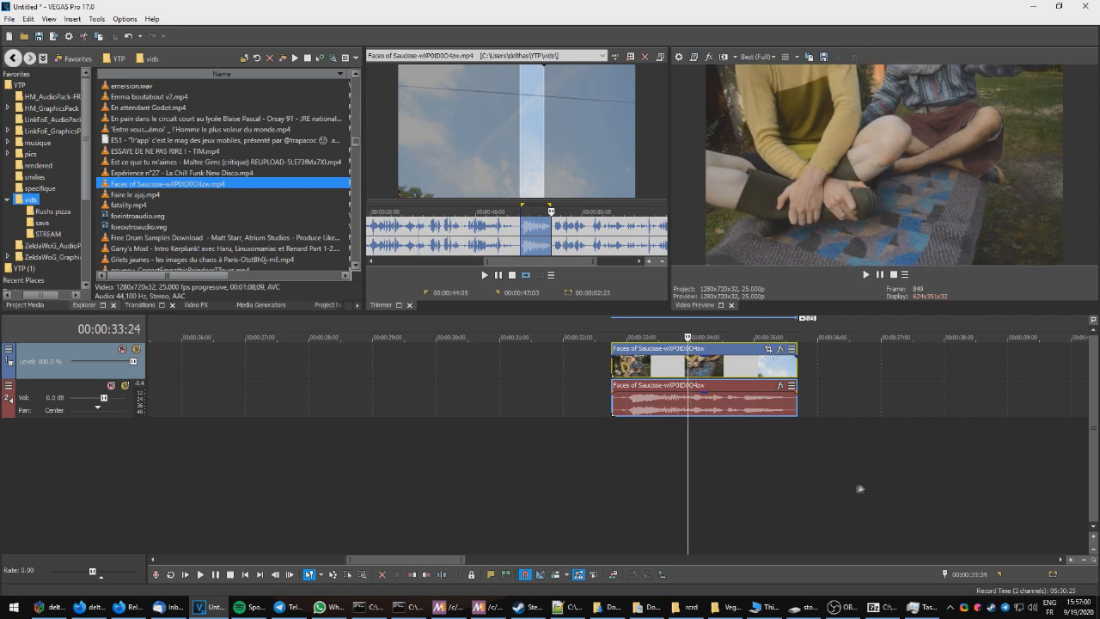
{"action": "left_click", "coordinate": [792, 367]}
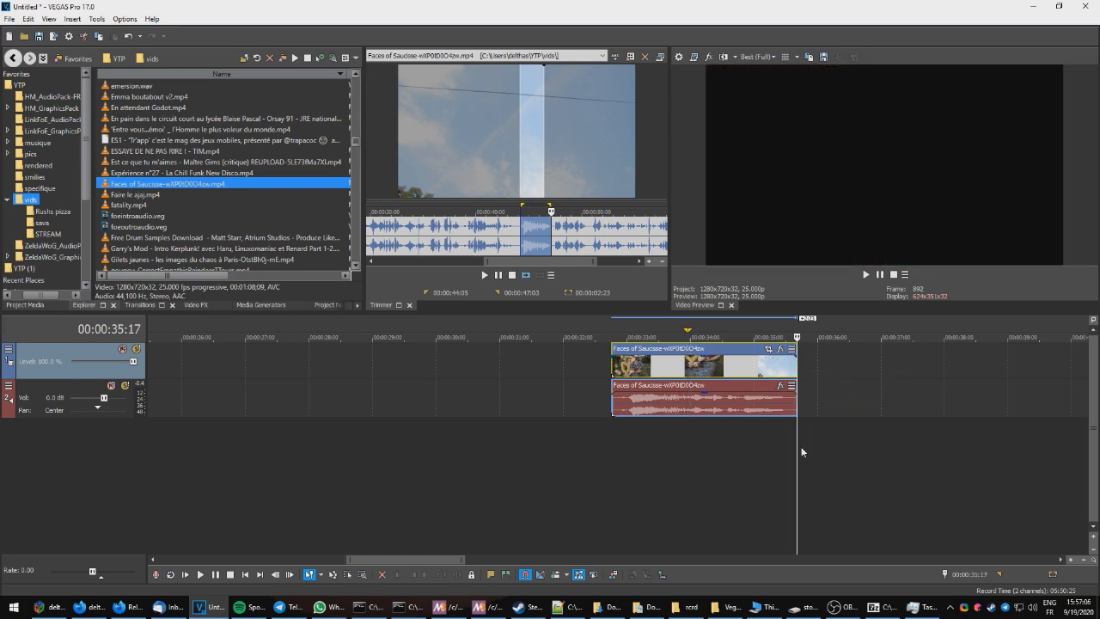
{"action": "key", "text": "o"}
Step: Run the Datamosh14 script with a frame count of 1 and play the clip from its start
{"action": "left_click", "coordinate": [96, 18]}
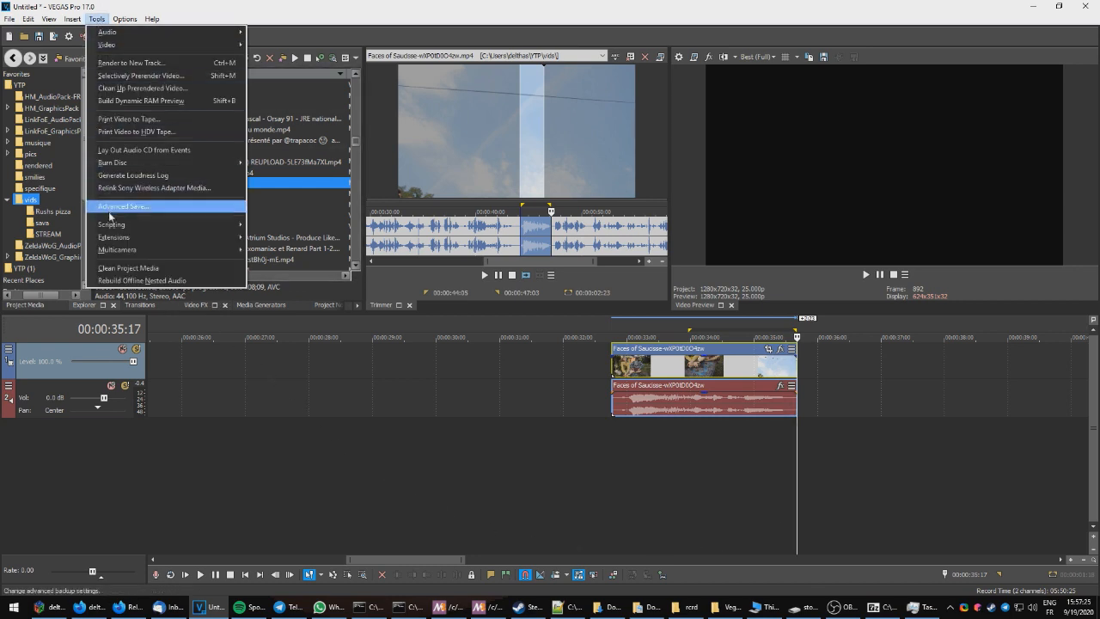
{"action": "mouse_move", "coordinate": [116, 224]}
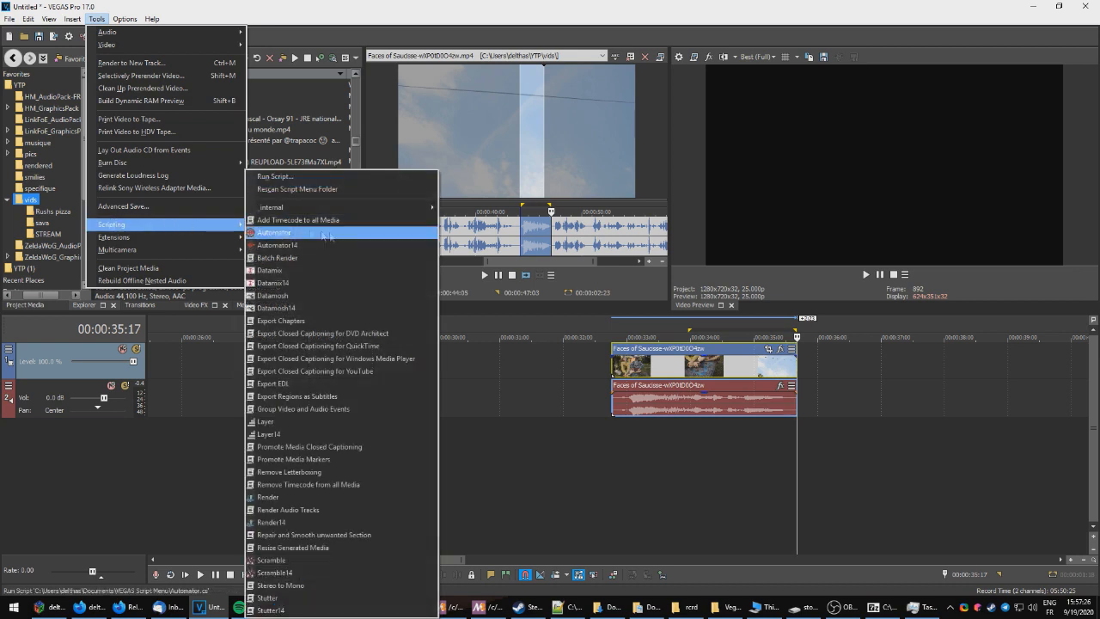
{"action": "left_click", "coordinate": [333, 310]}
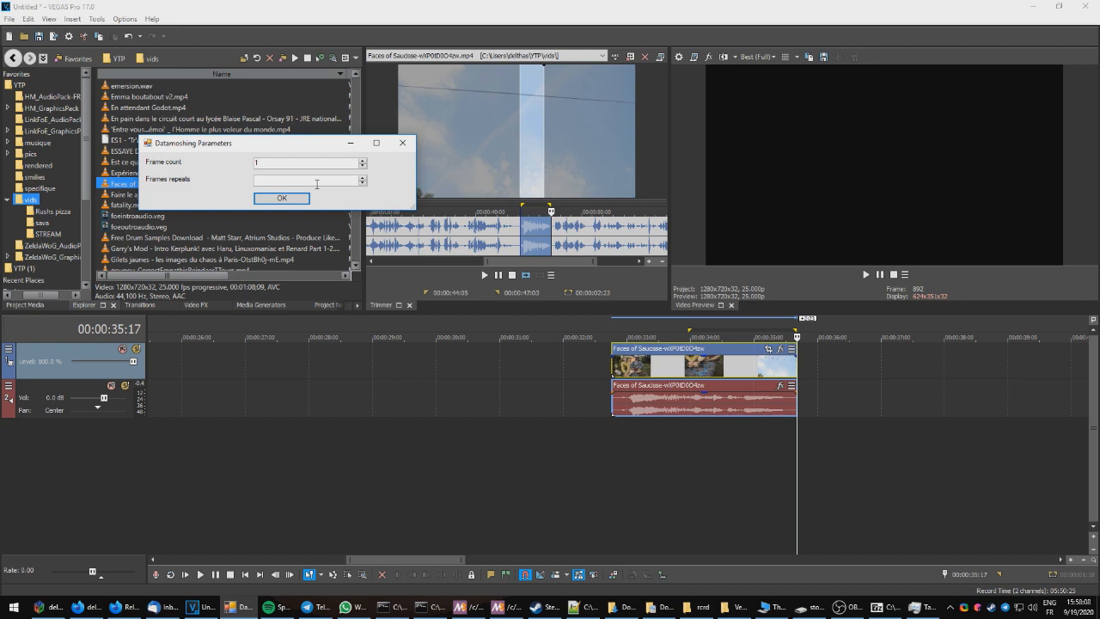
{"action": "left_click", "coordinate": [282, 198]}
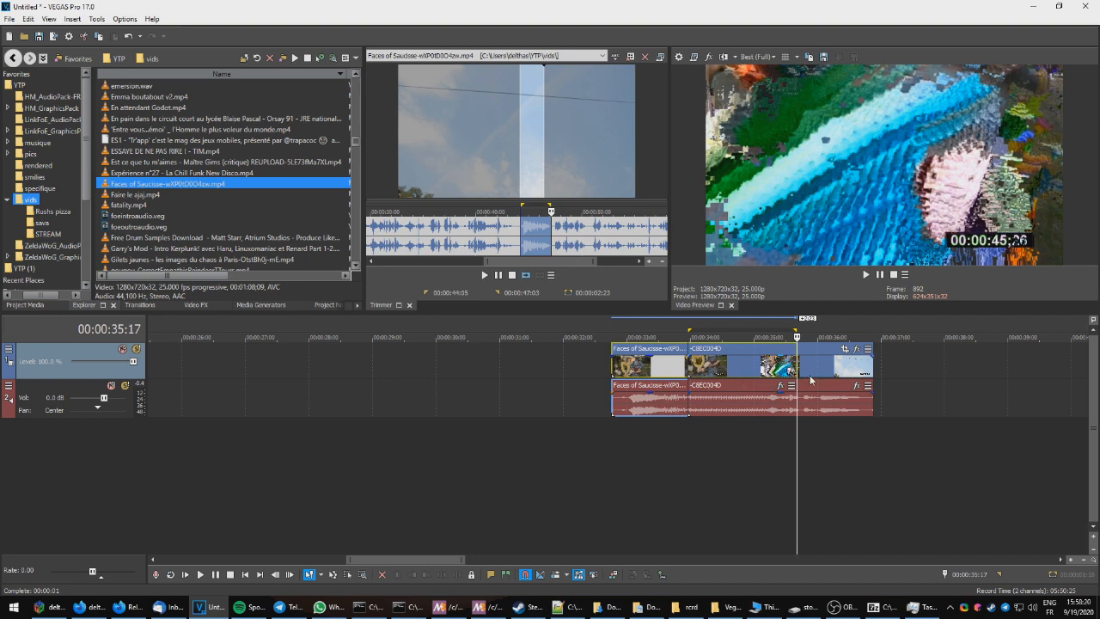
{"action": "left_click", "coordinate": [612, 369]}
{"action": "key", "text": "space"}
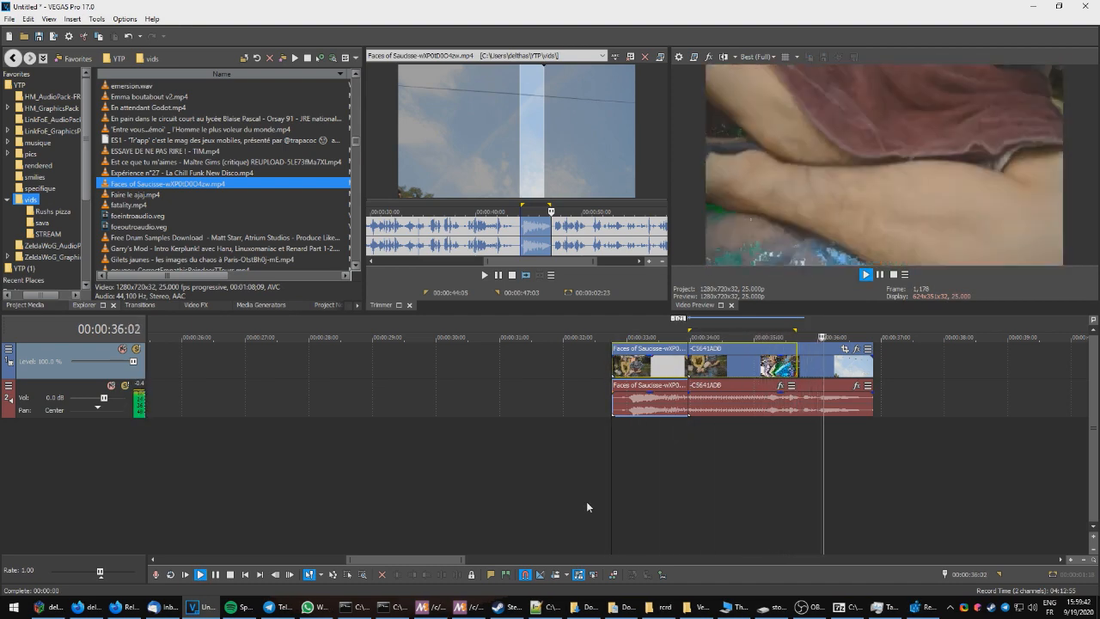
Step: Replay the datamoshed clip at a slowed playback rate to review the effect
{"action": "key", "text": "space"}
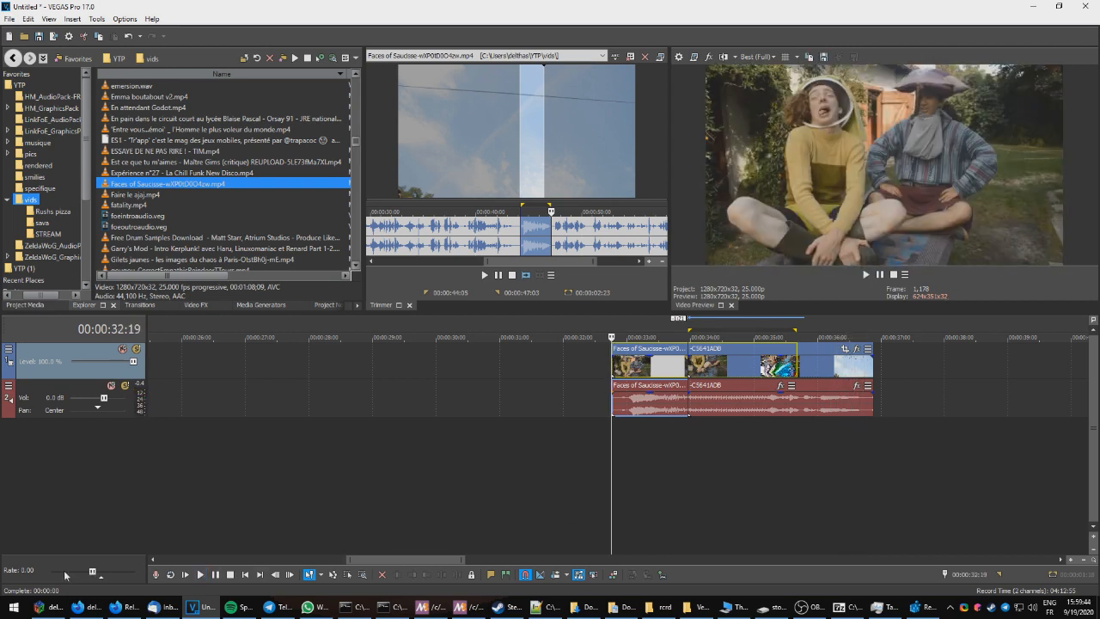
{"action": "key", "text": "space"}
{"action": "left_click_drag", "start_coordinate": [94, 571], "coordinate": [94, 571]}
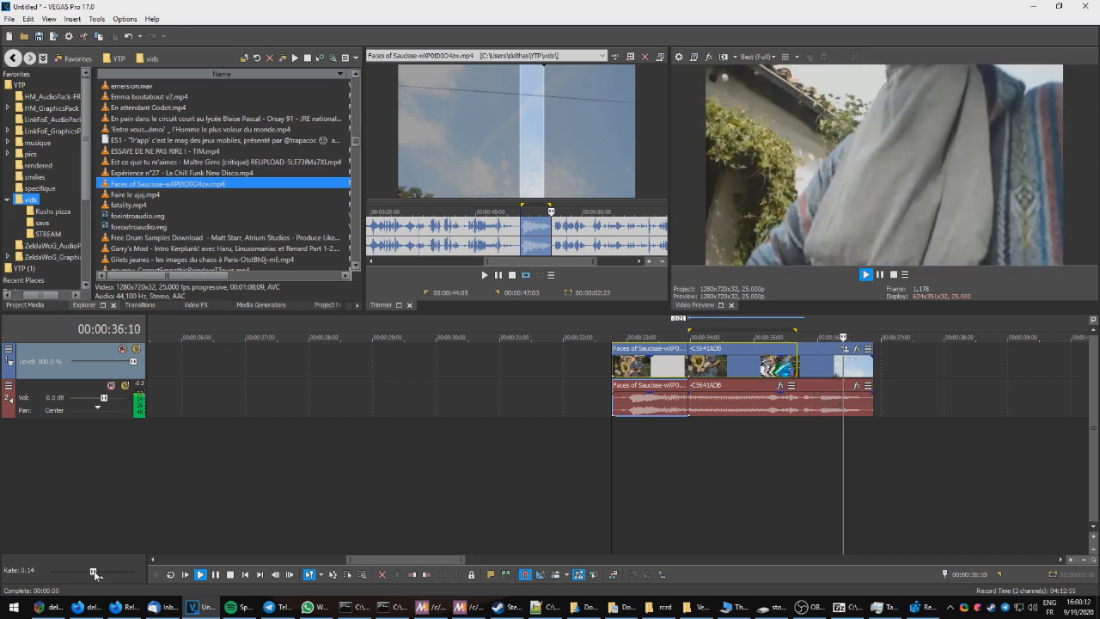
{"action": "left_click_drag", "start_coordinate": [94, 571], "coordinate": [94, 572]}
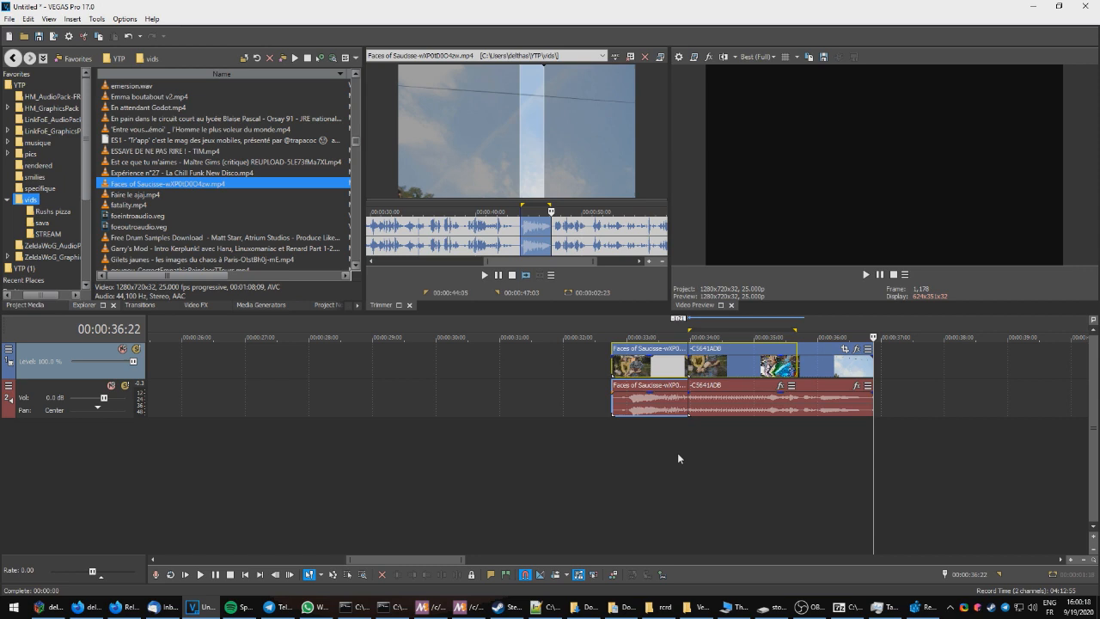
Step: Undo the datamosh and run the Datamosh14 script again with a frame count of 1
{"action": "key", "text": "ctrl+z"}
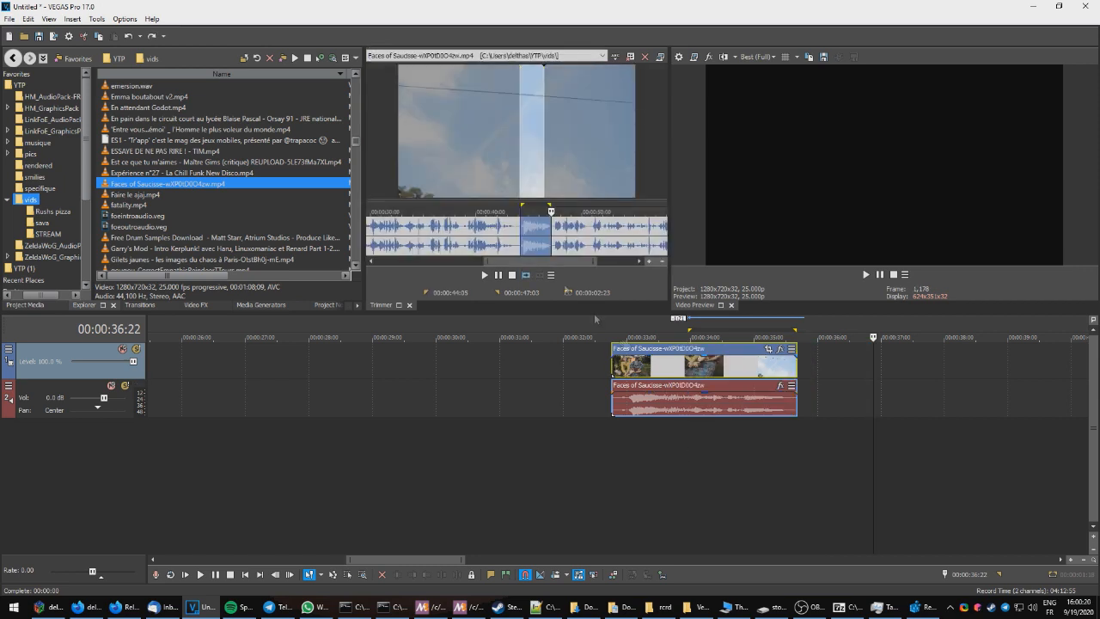
{"action": "left_click", "coordinate": [97, 18]}
{"action": "mouse_move", "coordinate": [160, 227]}
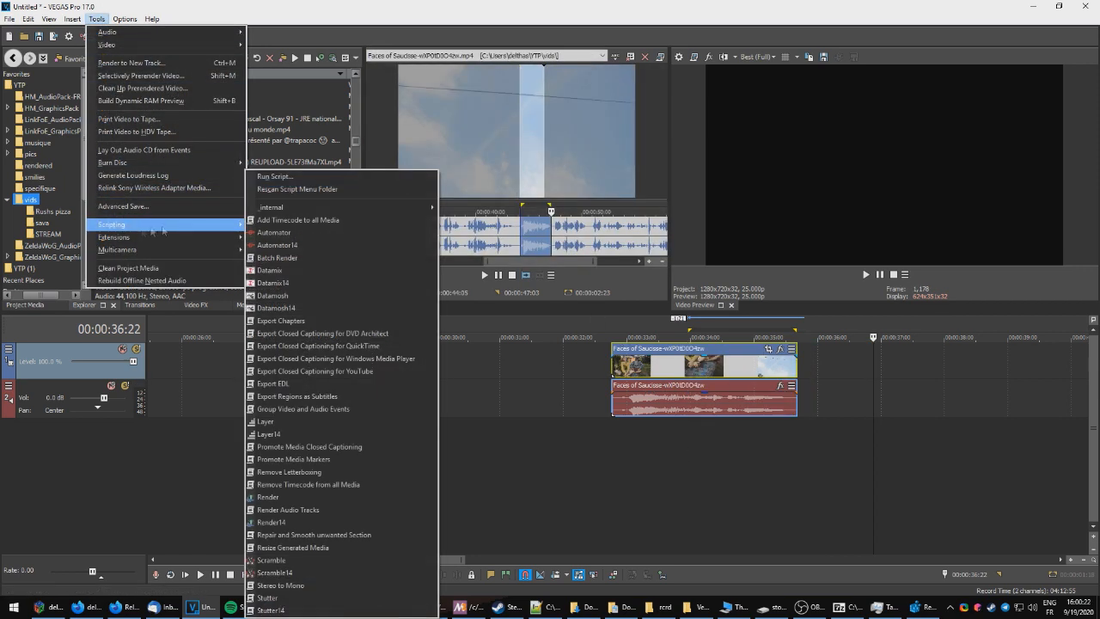
{"action": "left_click", "coordinate": [294, 308]}
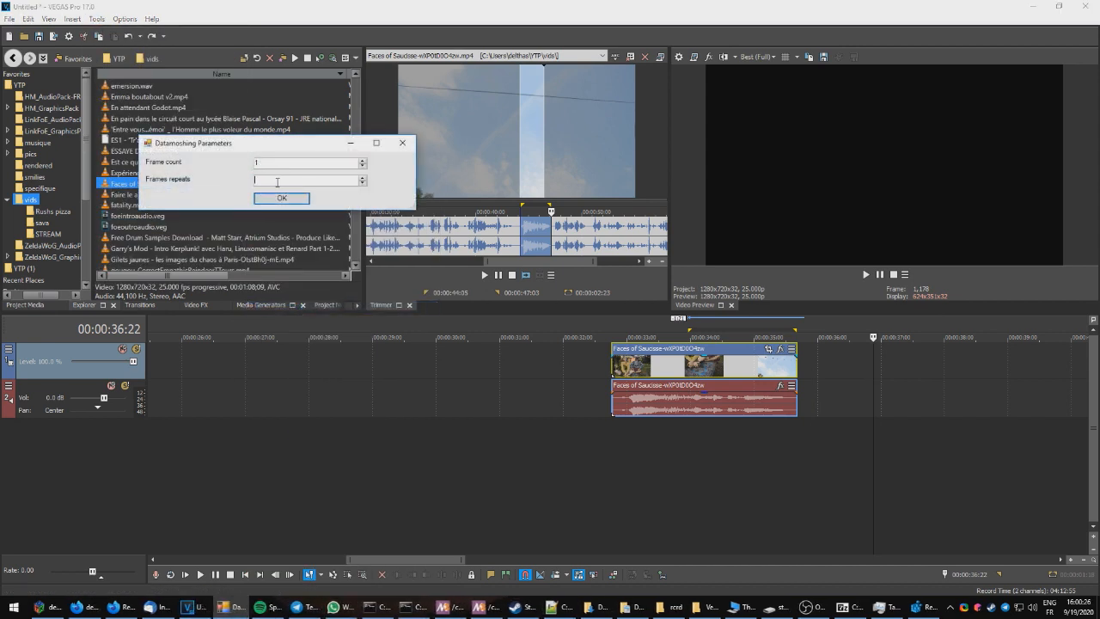
{"action": "key", "text": "Return"}
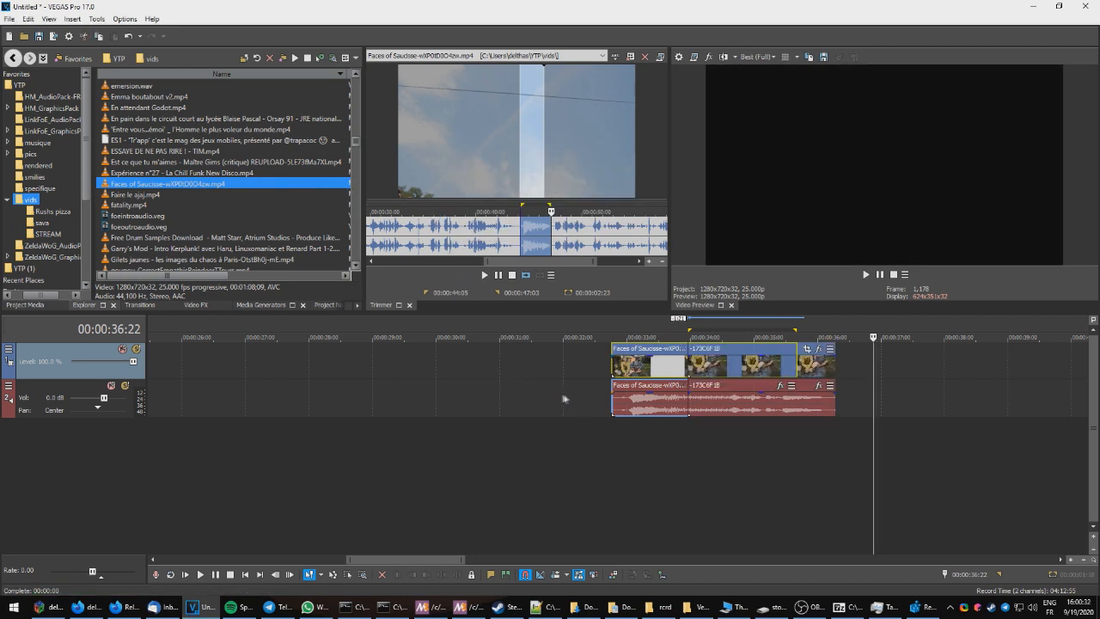
Step: Play the datamoshed clip from its start, then review it at a slowed playback rate
{"action": "left_click", "coordinate": [611, 369]}
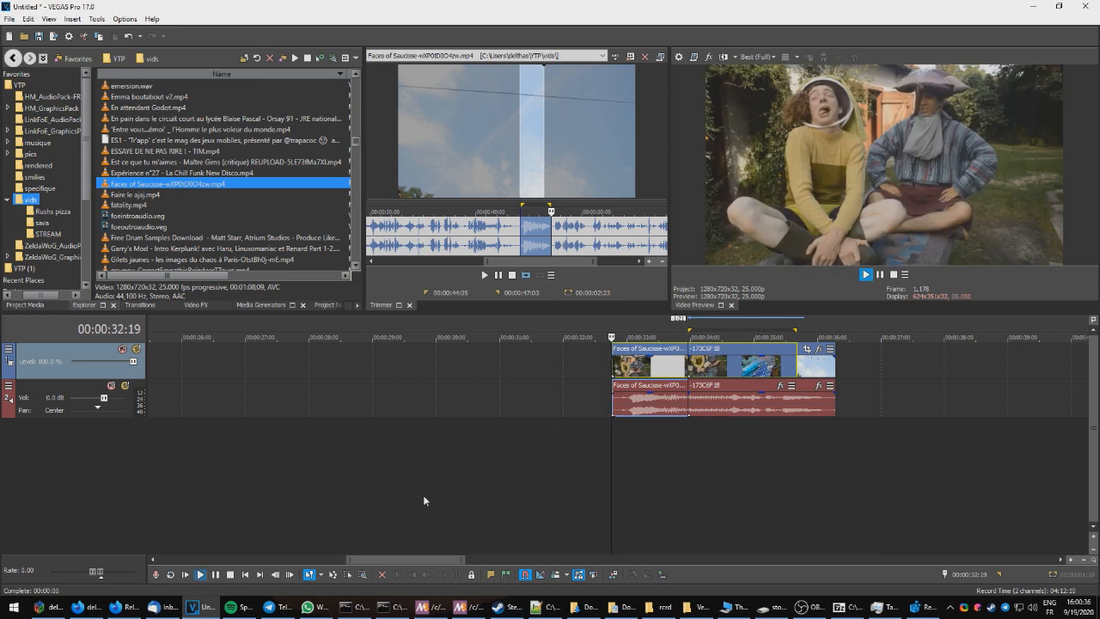
{"action": "key", "text": "space"}
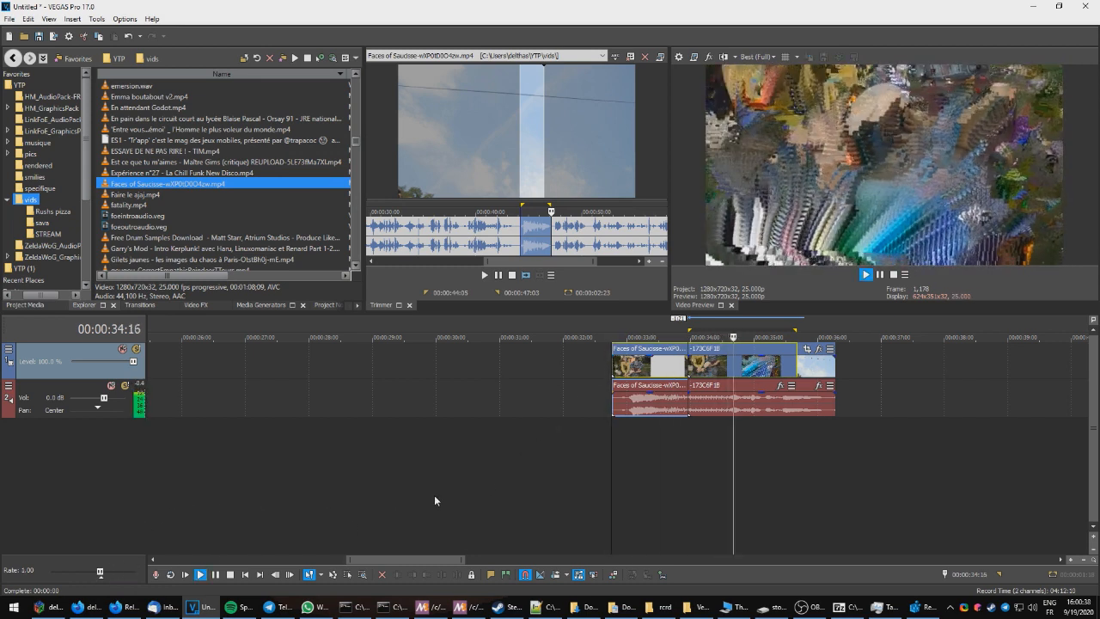
{"action": "key", "text": "space"}
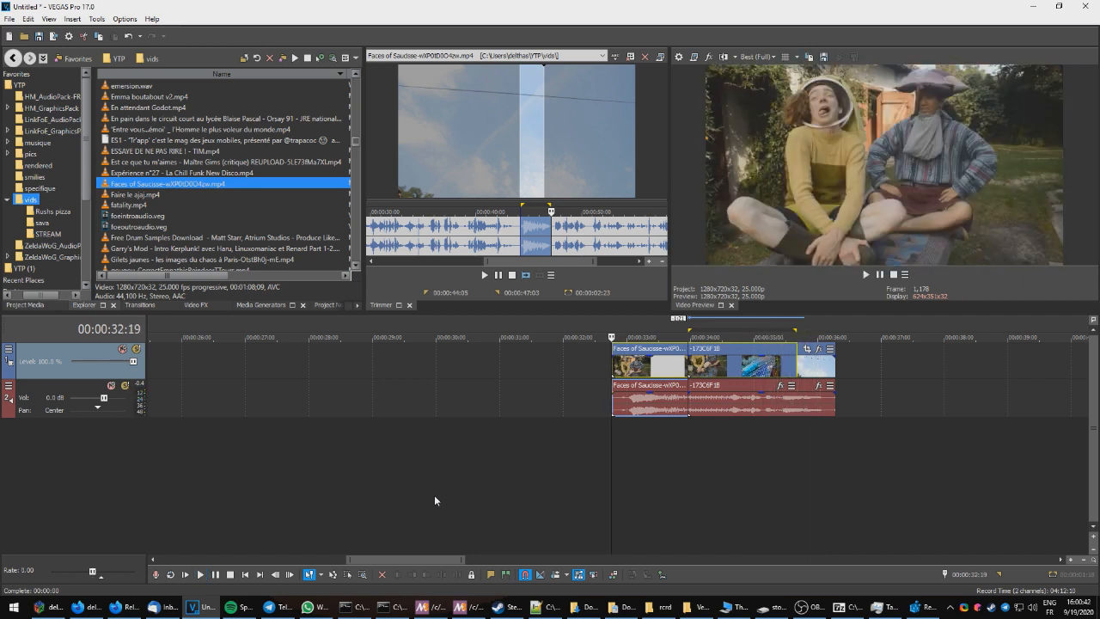
{"action": "left_click_drag", "start_coordinate": [93, 572], "coordinate": [95, 572]}
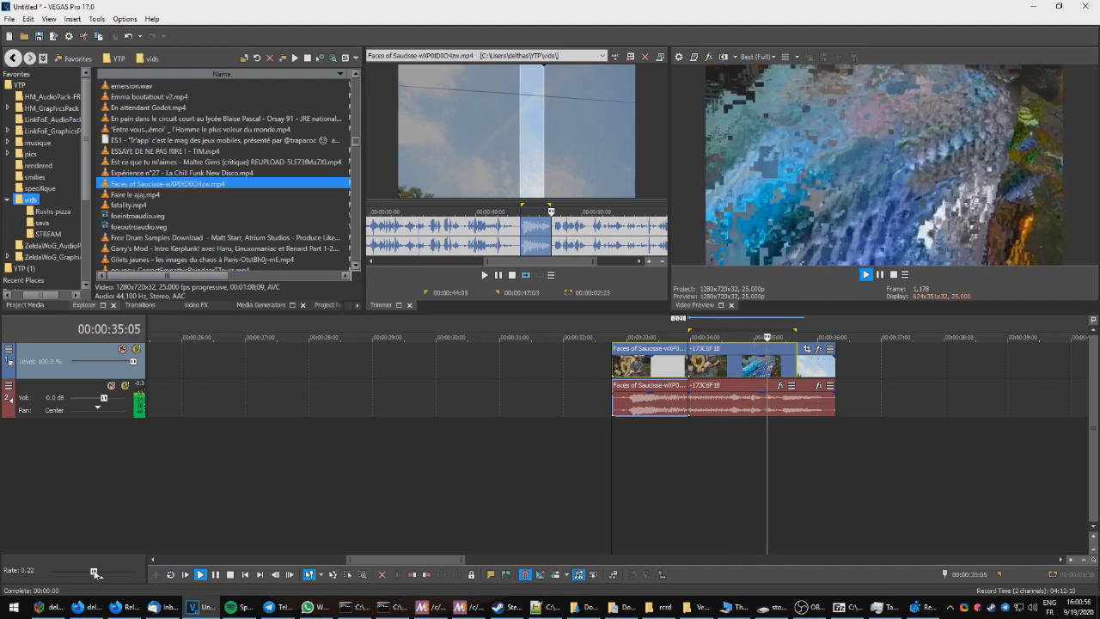
{"action": "left_click_drag", "start_coordinate": [94, 573], "coordinate": [96, 574]}
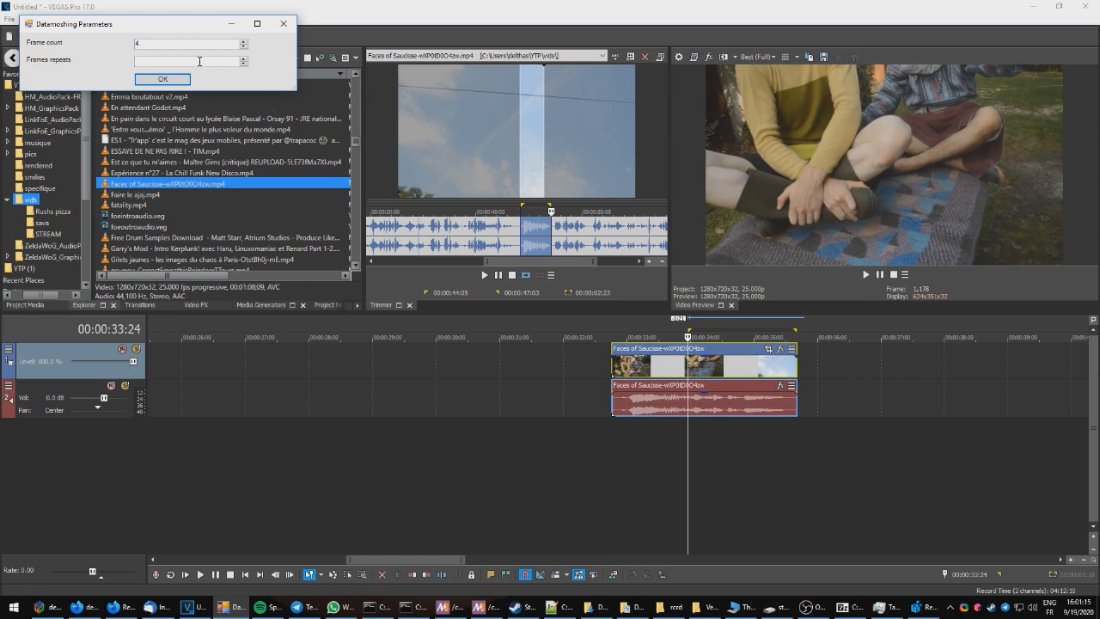
Step: Apply the Datamosh14 script with a frame count of 4 and preview the result from the clip's start
{"action": "left_click", "coordinate": [155, 79]}
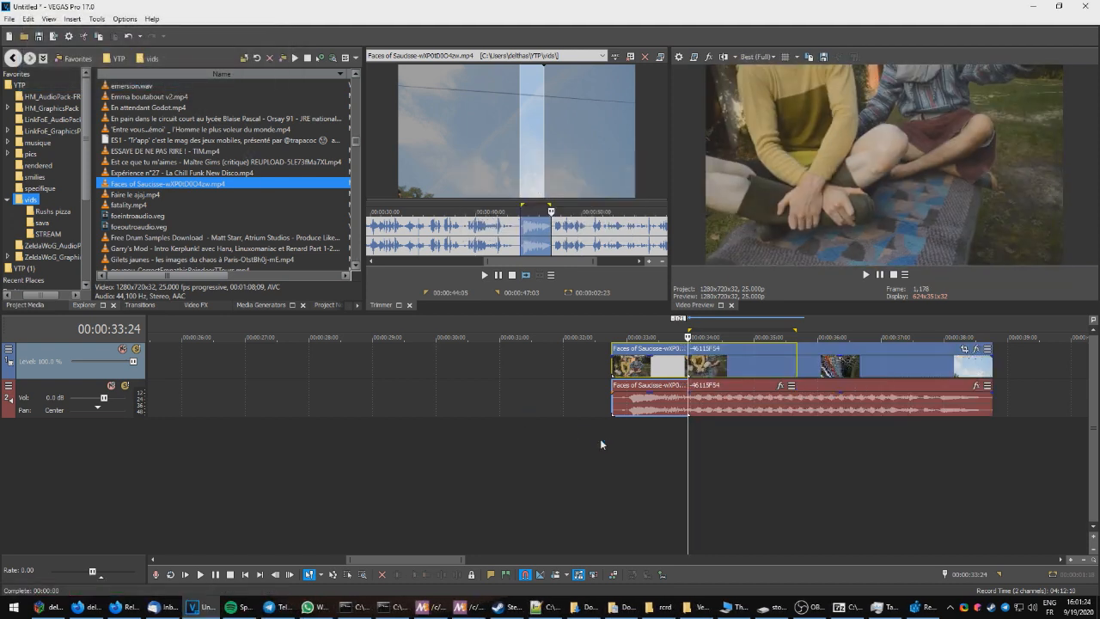
{"action": "left_click", "coordinate": [609, 362]}
{"action": "key", "text": "space"}
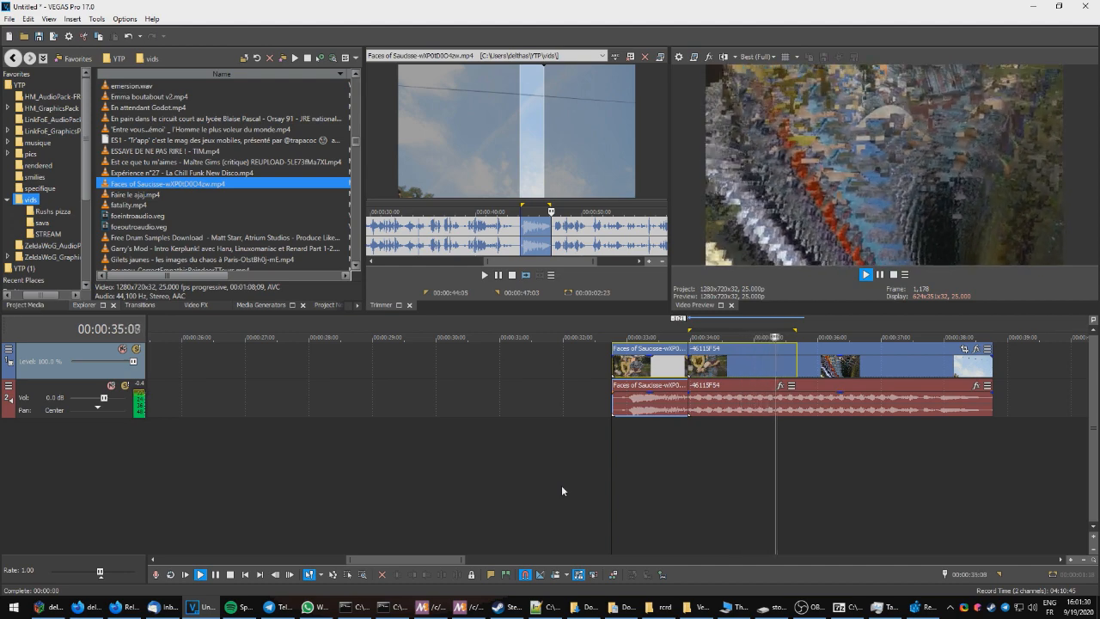
{"action": "key", "text": "space"}
{"action": "left_click_drag", "start_coordinate": [100, 571], "coordinate": [97, 575]}
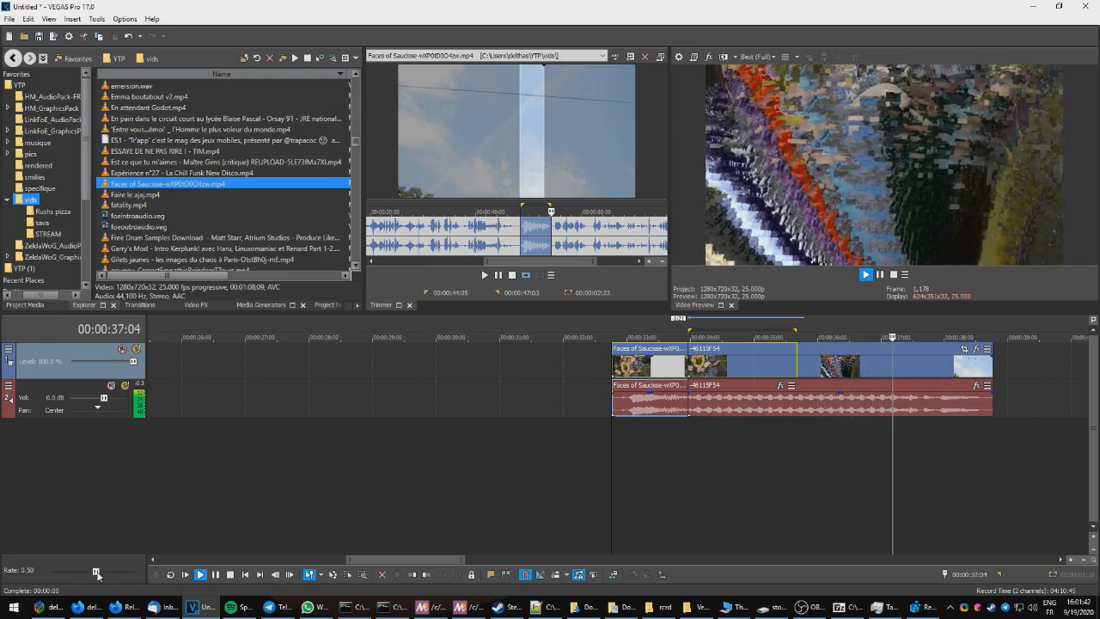
{"action": "left_click_drag", "start_coordinate": [97, 573], "coordinate": [97, 573]}
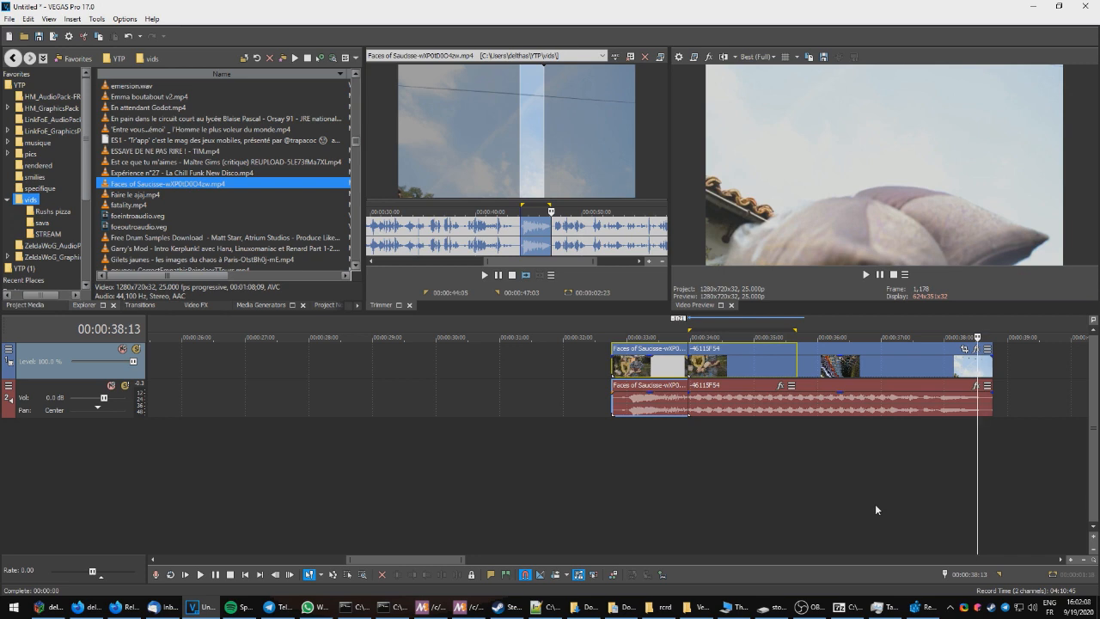
Step: Undo the datamosh and step through the clip frame by frame around the selection start
{"action": "left_click", "coordinate": [825, 364]}
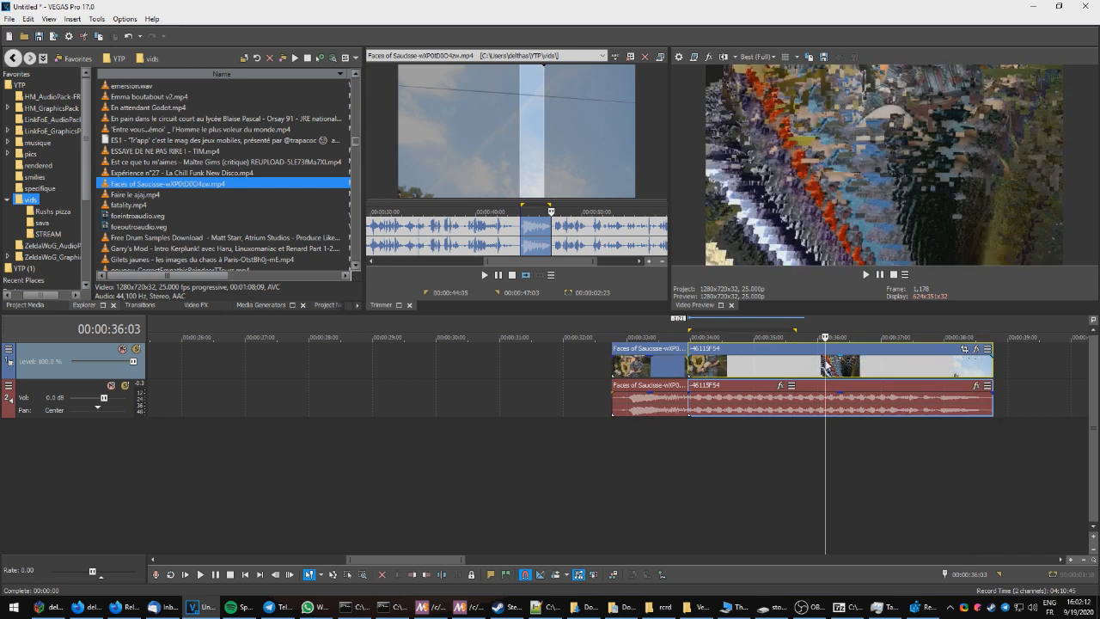
{"action": "key", "text": "ctrl+z"}
{"action": "left_click", "coordinate": [680, 360]}
{"action": "key", "text": "Right"}
{"action": "key", "text": "Right"}
{"action": "key", "text": "Right"}
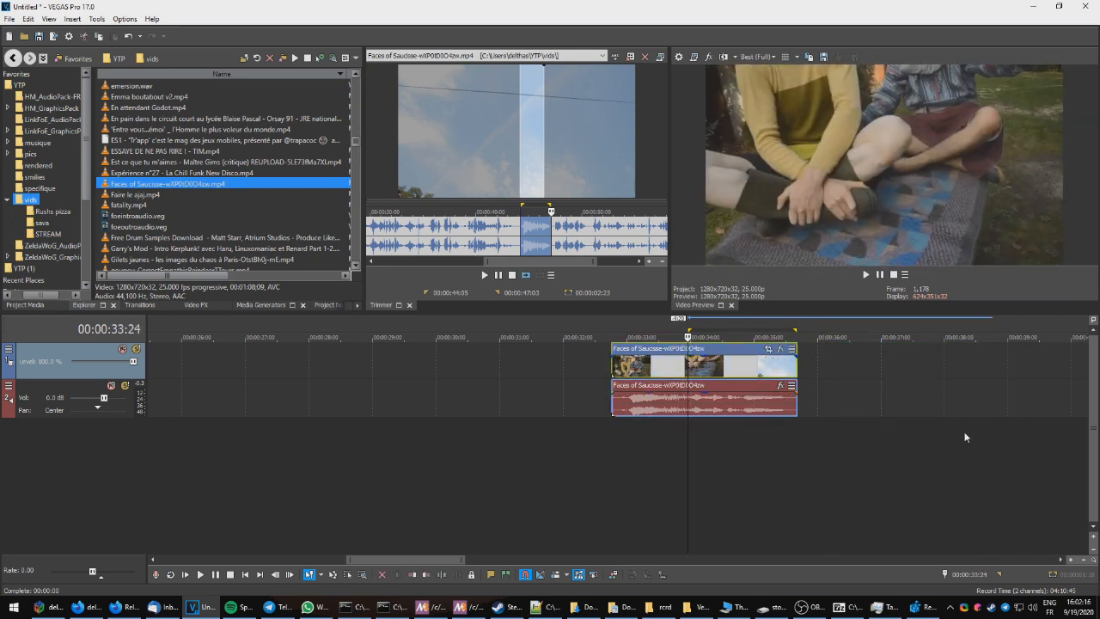
{"action": "key", "text": "Right"}
{"action": "key", "text": "Right"}
{"action": "key", "text": "Right"}
{"action": "key", "text": "Left"}
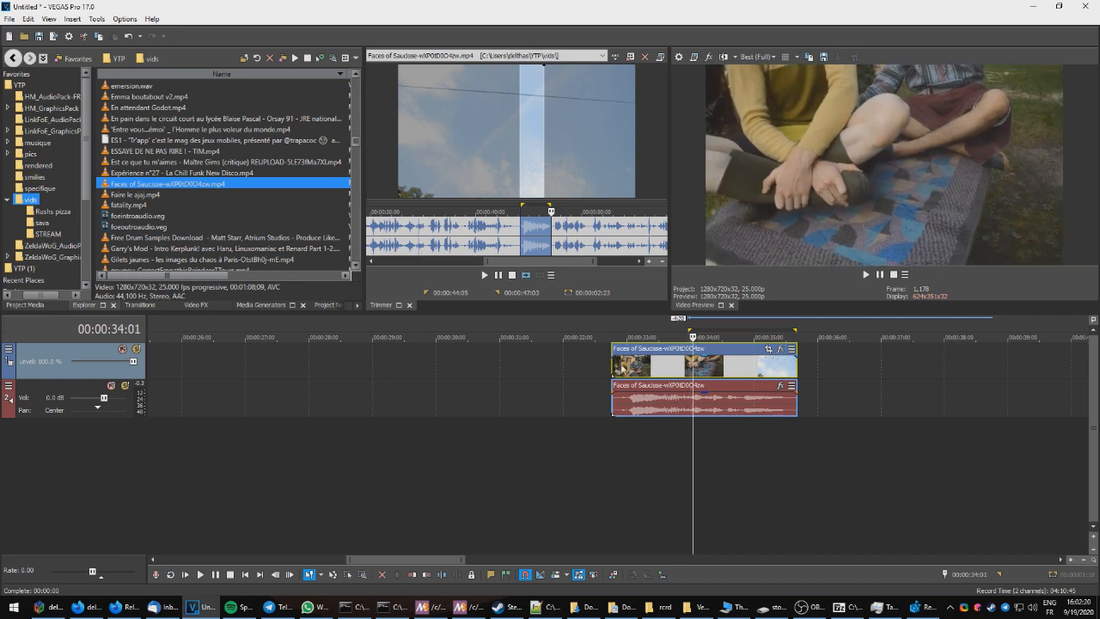
Step: Find the clip's first frame and apply Datamosh14 with a frame count of 1 and 20 frame repeats
{"action": "left_click", "coordinate": [622, 367]}
{"action": "key", "text": "Right"}
{"action": "key", "text": "Left"}
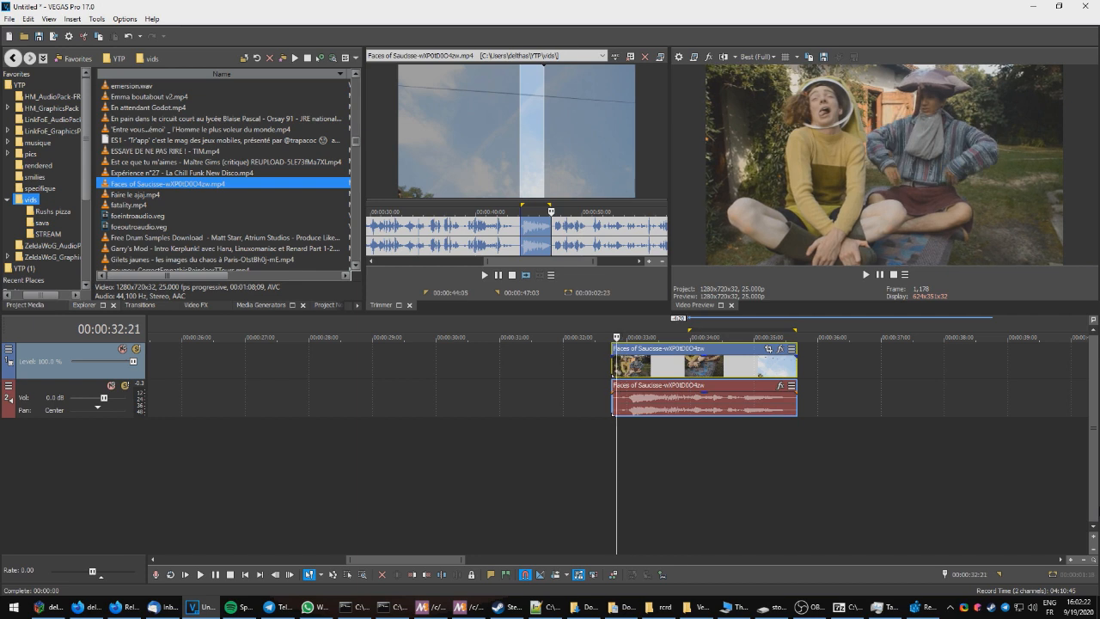
{"action": "key", "text": "Right"}
{"action": "key", "text": "Left"}
{"action": "key", "text": "Right"}
{"action": "key", "text": "Left"}
{"action": "key", "text": "Right"}
{"action": "key", "text": "Left"}
{"action": "key", "text": "Right"}
{"action": "key", "text": "Left"}
{"action": "key", "text": "Right"}
{"action": "key", "text": "Left"}
{"action": "key", "text": "Right"}
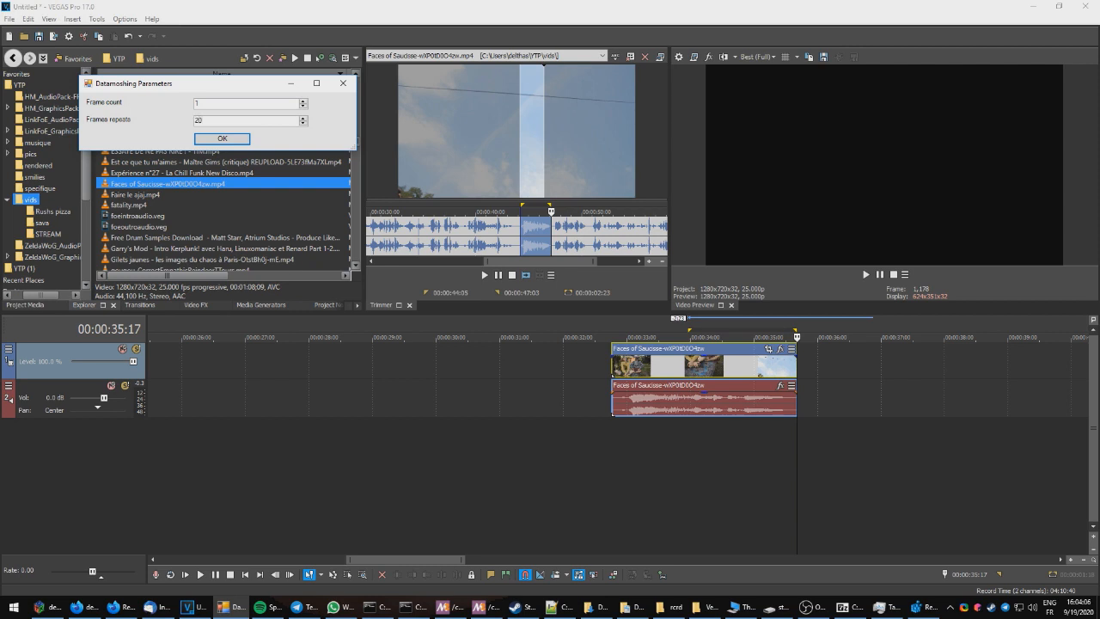
{"action": "key", "text": "Return"}
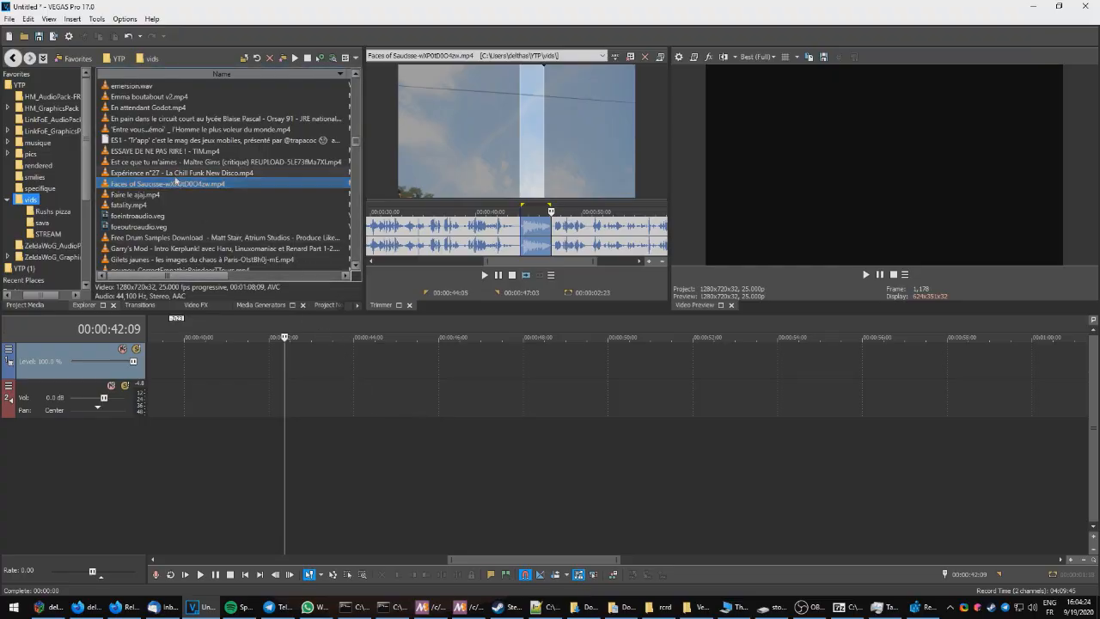
Step: Add the boulemagique clip from the trimmer onto the timeline and play it briefly
{"action": "left_click_drag", "start_coordinate": [531, 247], "coordinate": [595, 388]}
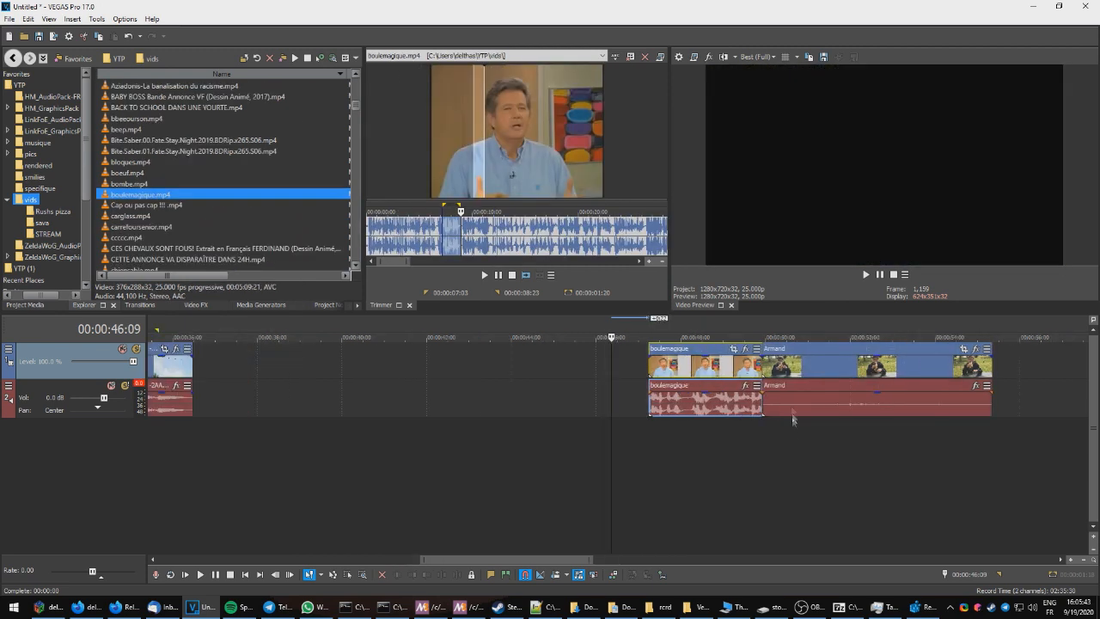
{"action": "left_click_drag", "start_coordinate": [558, 559], "coordinate": [591, 559]}
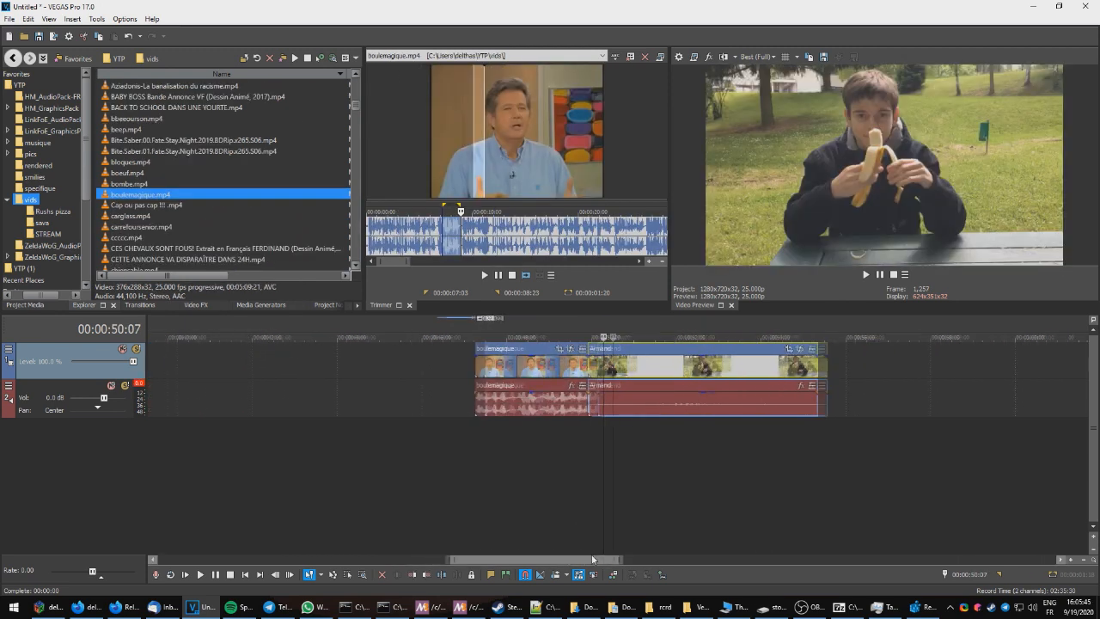
{"action": "key", "text": "space"}
{"action": "key", "text": "space"}
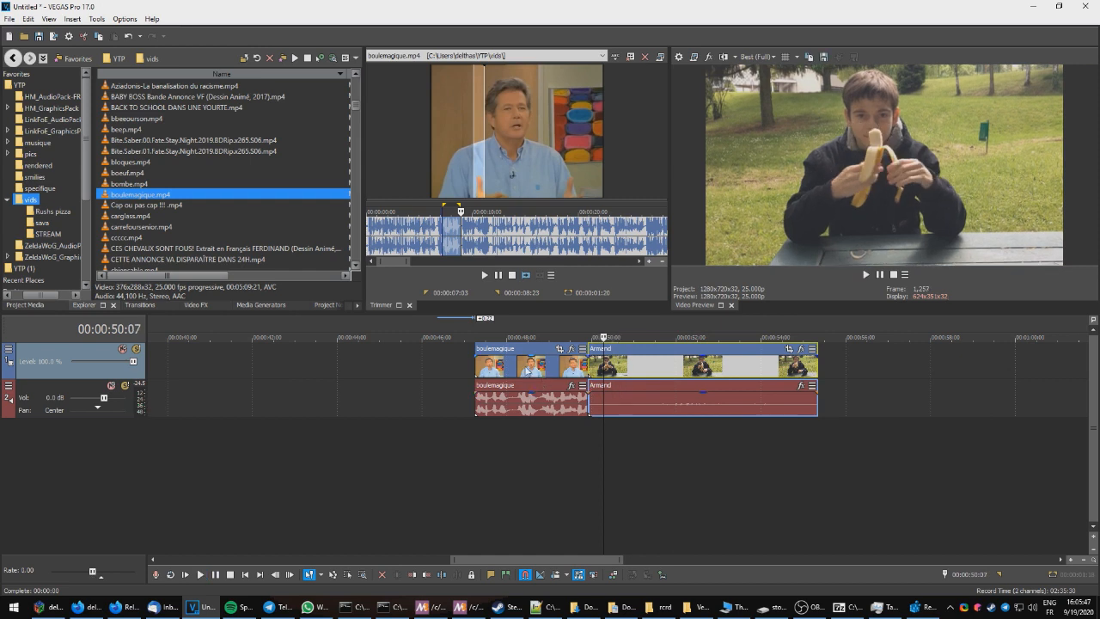
Step: Place the cursor at the end of the boulemagique clip, where the Armand clip begins
{"action": "left_click", "coordinate": [527, 368]}
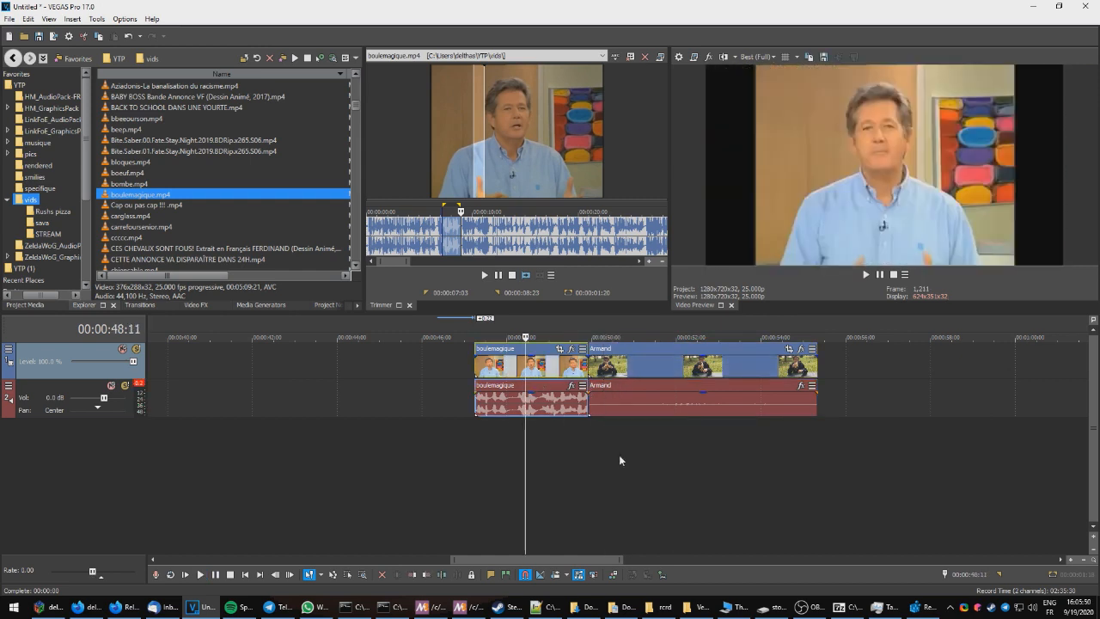
{"action": "scroll", "coordinate": [687, 464], "scroll_direction": "up", "scroll_amount": 3}
{"action": "scroll", "coordinate": [691, 464], "scroll_direction": "down", "scroll_amount": 2}
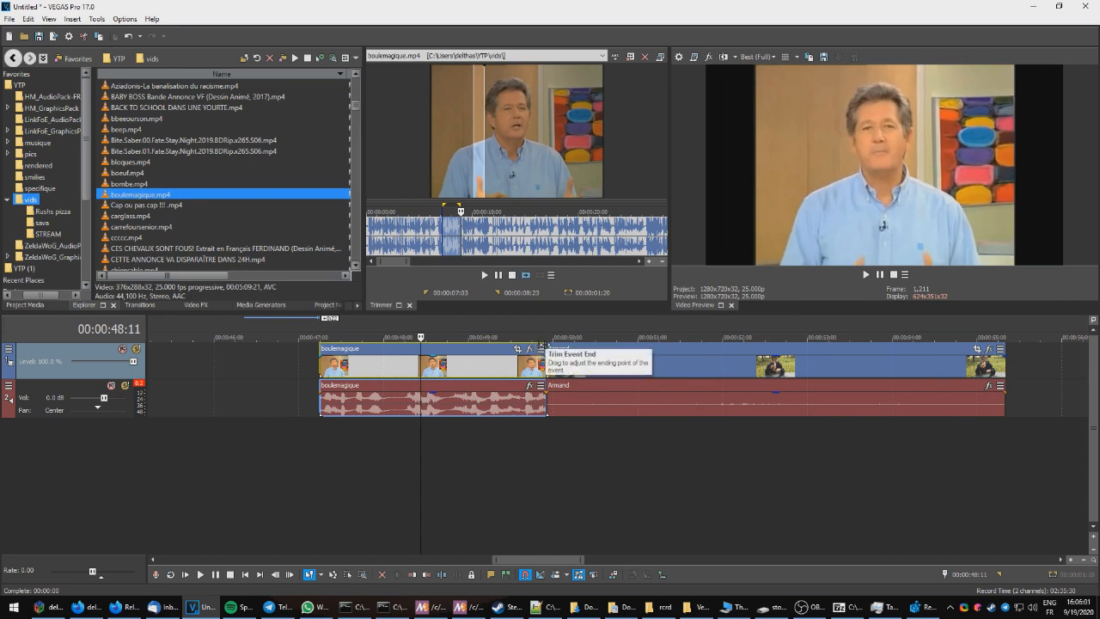
{"action": "left_click", "coordinate": [546, 352]}
Step: Set a selection region over the Armand clip from 00:00:49:23 to its end at 00:00:55:09
{"action": "scroll", "coordinate": [612, 396], "scroll_direction": "up", "scroll_amount": 4}
{"action": "scroll", "coordinate": [613, 397], "scroll_direction": "up", "scroll_amount": 2}
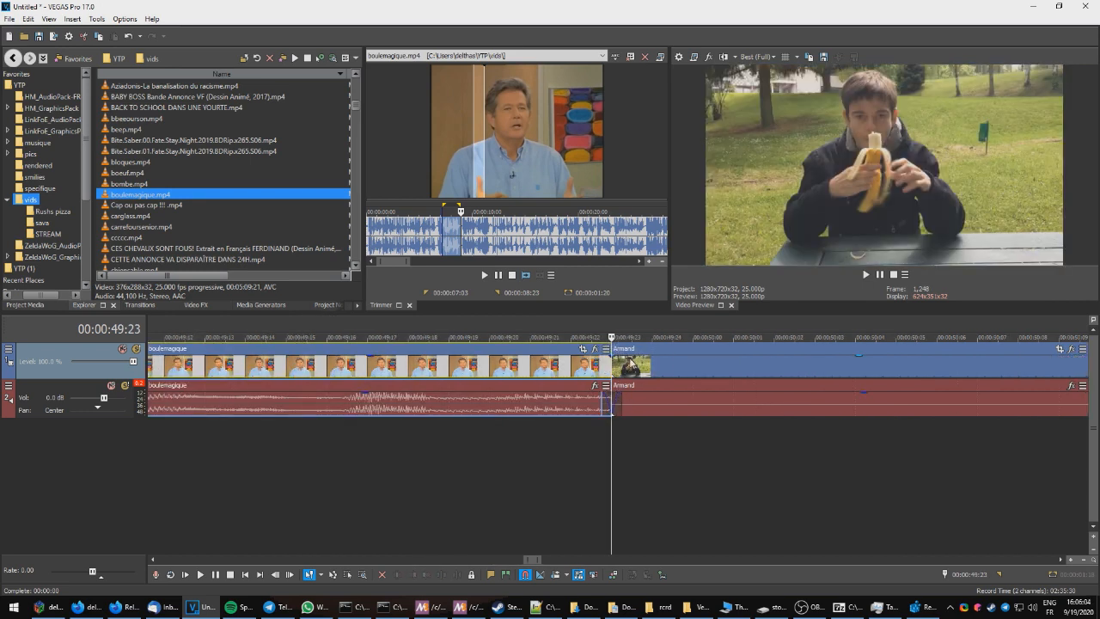
{"action": "scroll", "coordinate": [684, 365], "scroll_direction": "down", "scroll_amount": 5}
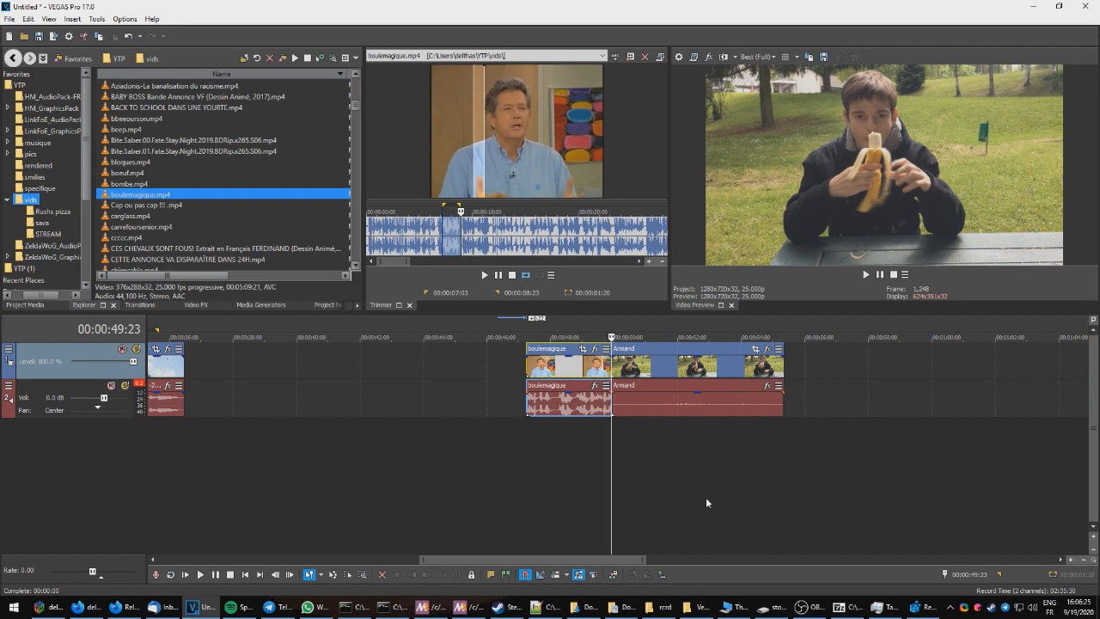
{"action": "scroll", "coordinate": [705, 497], "scroll_direction": "up", "scroll_amount": 10}
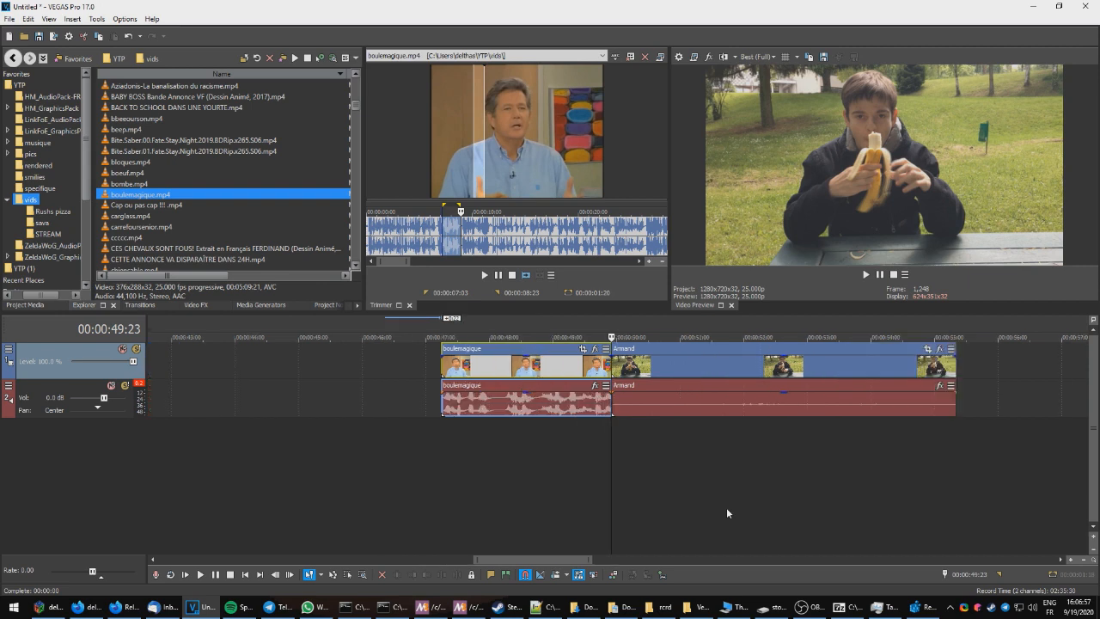
{"action": "scroll", "coordinate": [721, 505], "scroll_direction": "up", "scroll_amount": 3}
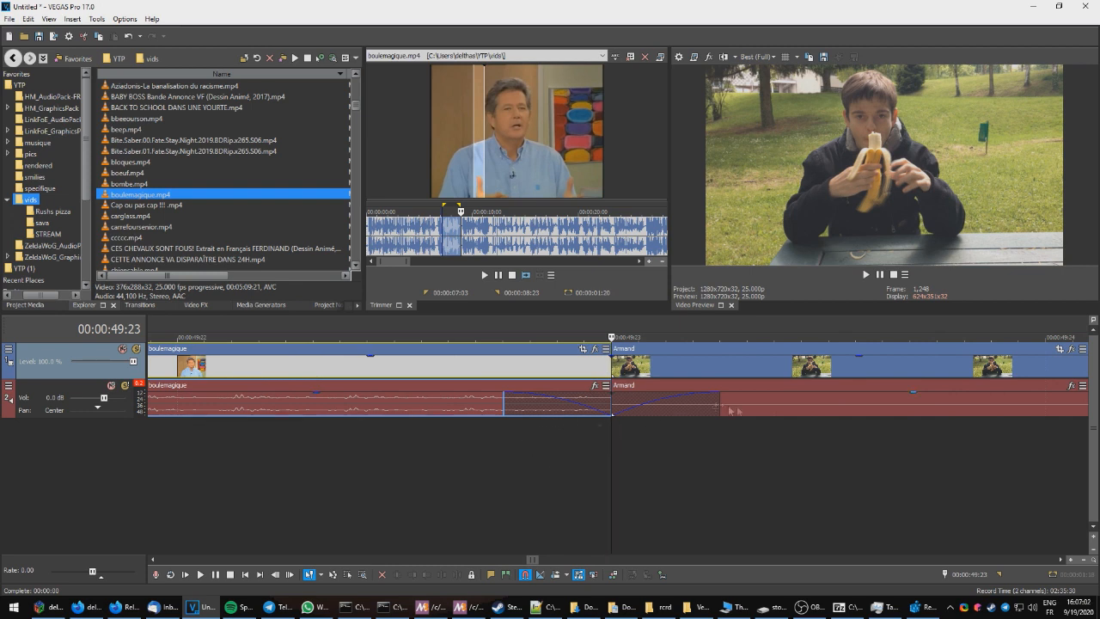
{"action": "scroll", "coordinate": [622, 466], "scroll_direction": "down", "scroll_amount": 10}
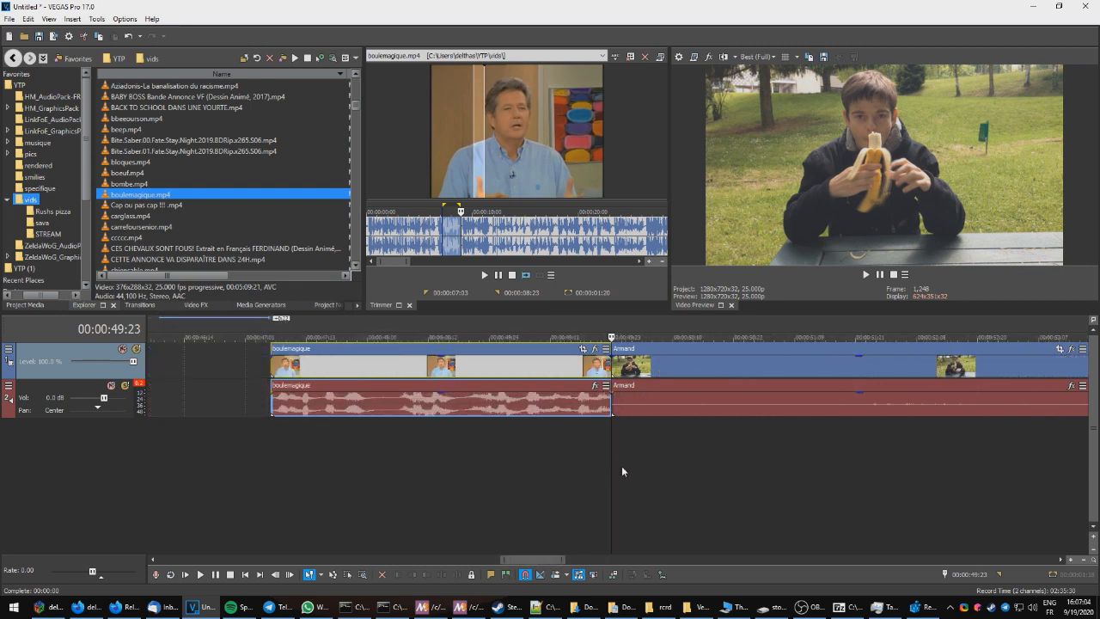
{"action": "scroll", "coordinate": [622, 466], "scroll_direction": "up", "scroll_amount": 6}
{"action": "scroll", "coordinate": [621, 466], "scroll_direction": "down", "scroll_amount": 9}
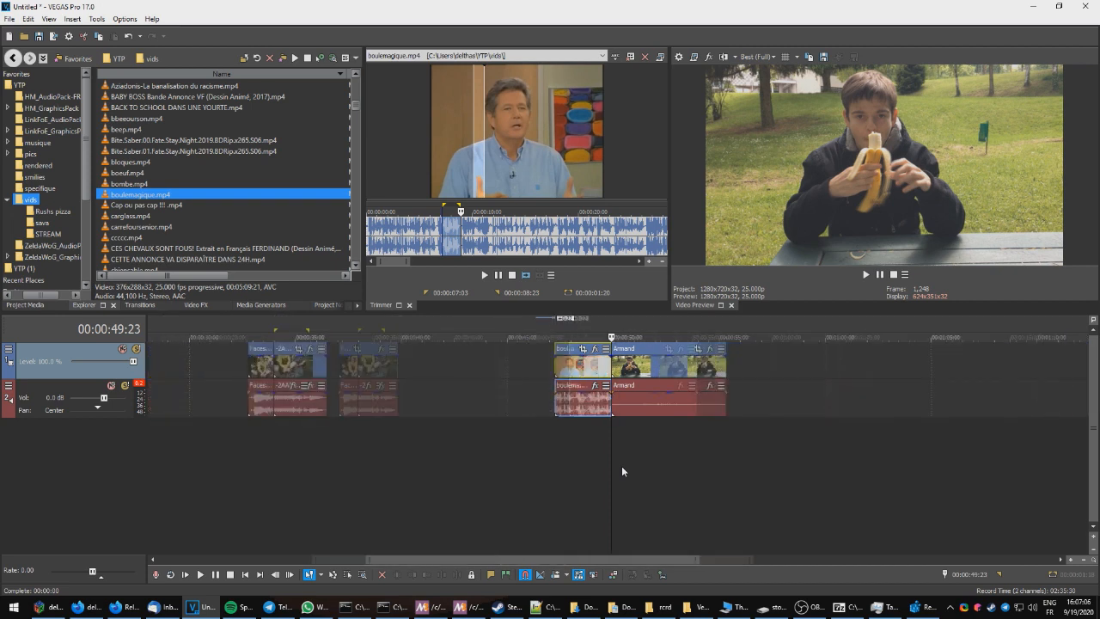
{"action": "scroll", "coordinate": [621, 465], "scroll_direction": "up", "scroll_amount": 2}
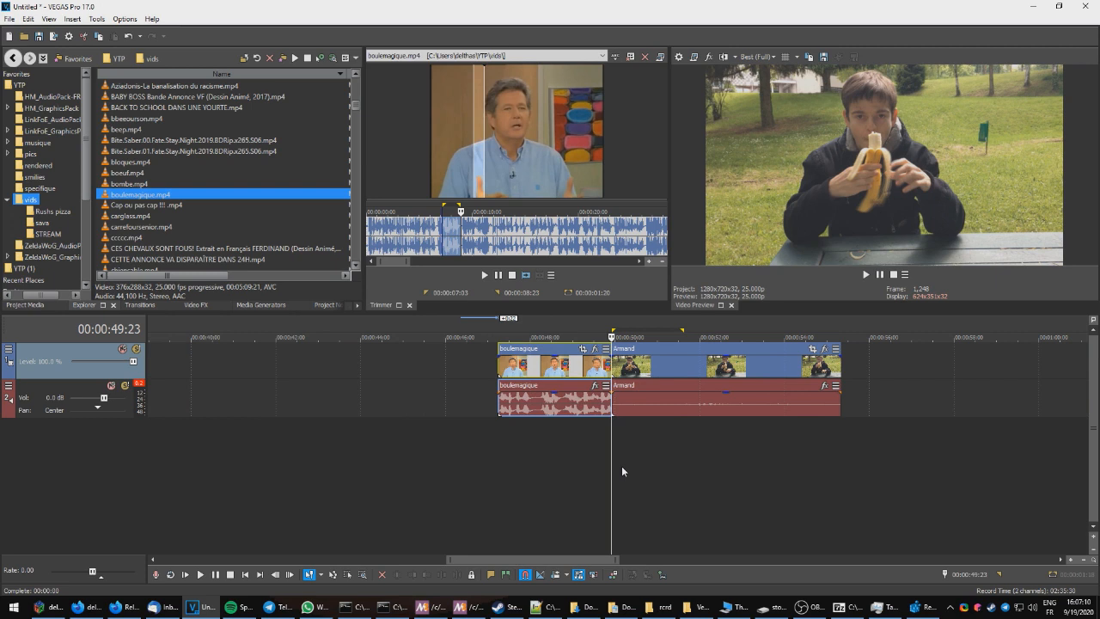
{"action": "left_click", "coordinate": [841, 349]}
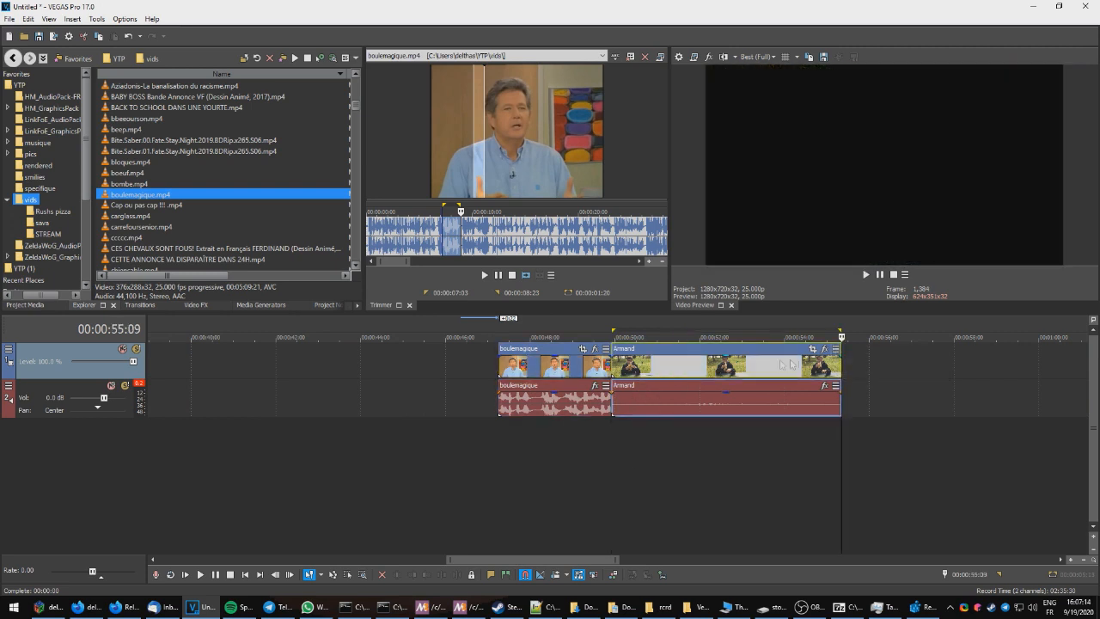
{"action": "scroll", "coordinate": [755, 495], "scroll_direction": "down", "scroll_amount": 2}
Step: Run the Datamix14 script on the selected region over the Armand clip
{"action": "left_click", "coordinate": [96, 18]}
{"action": "mouse_move", "coordinate": [124, 225]}
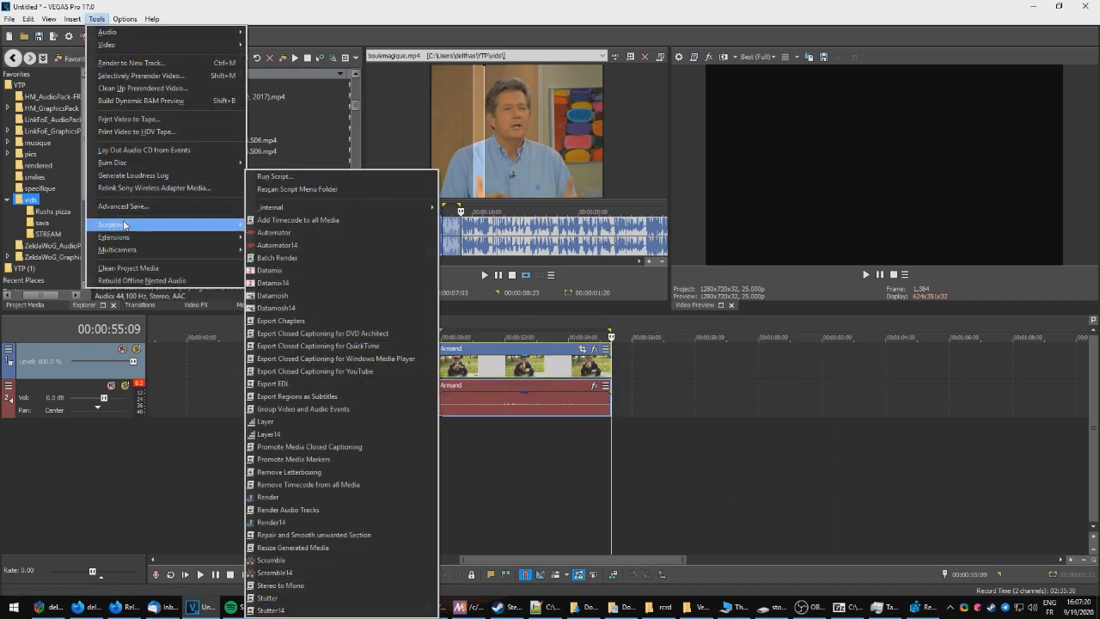
{"action": "left_click", "coordinate": [320, 284]}
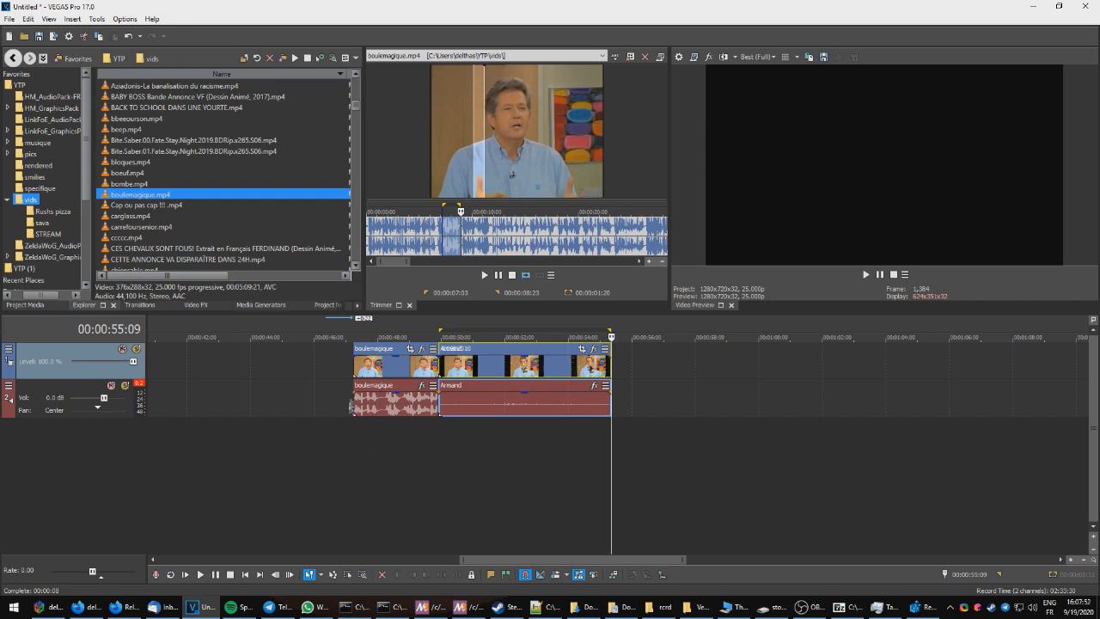
Step: Play back the datamoshed transition from the start of the boulemagique clip
{"action": "left_click", "coordinate": [349, 365]}
{"action": "key", "text": "space"}
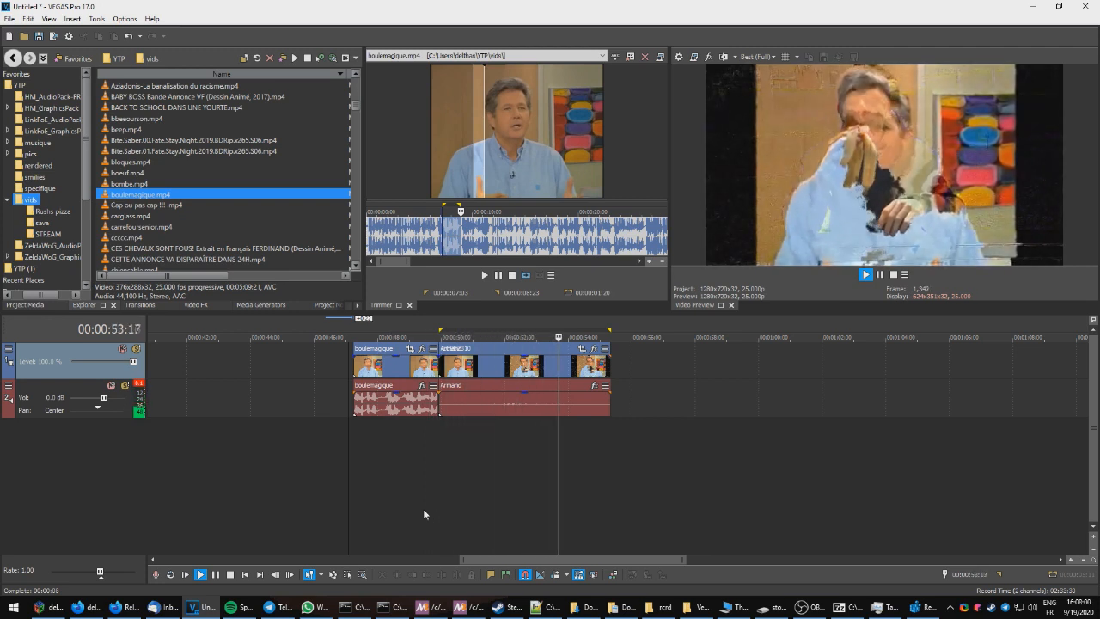
{"action": "key", "text": "space"}
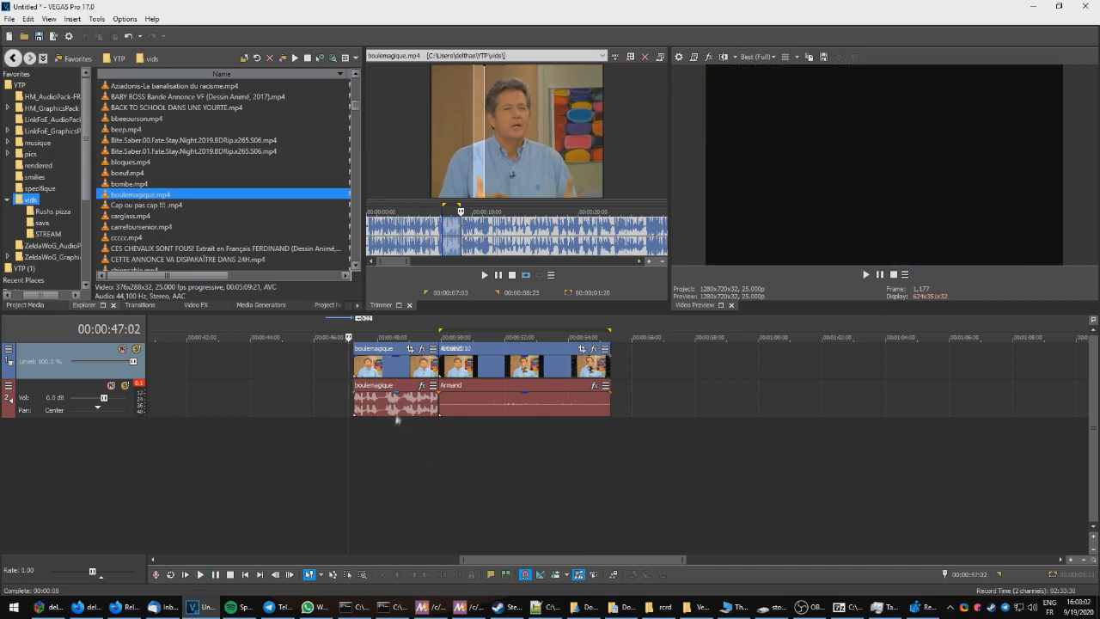
{"action": "key", "text": "space"}
{"action": "left_click_drag", "start_coordinate": [94, 573], "coordinate": [96, 573]}
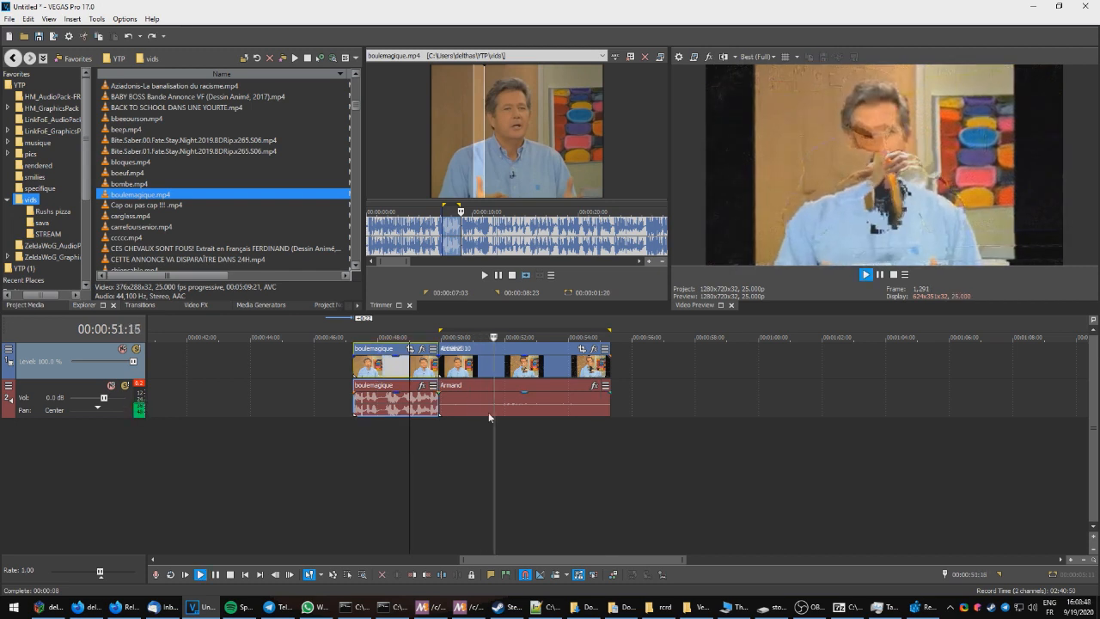
{"action": "key", "text": "Return"}
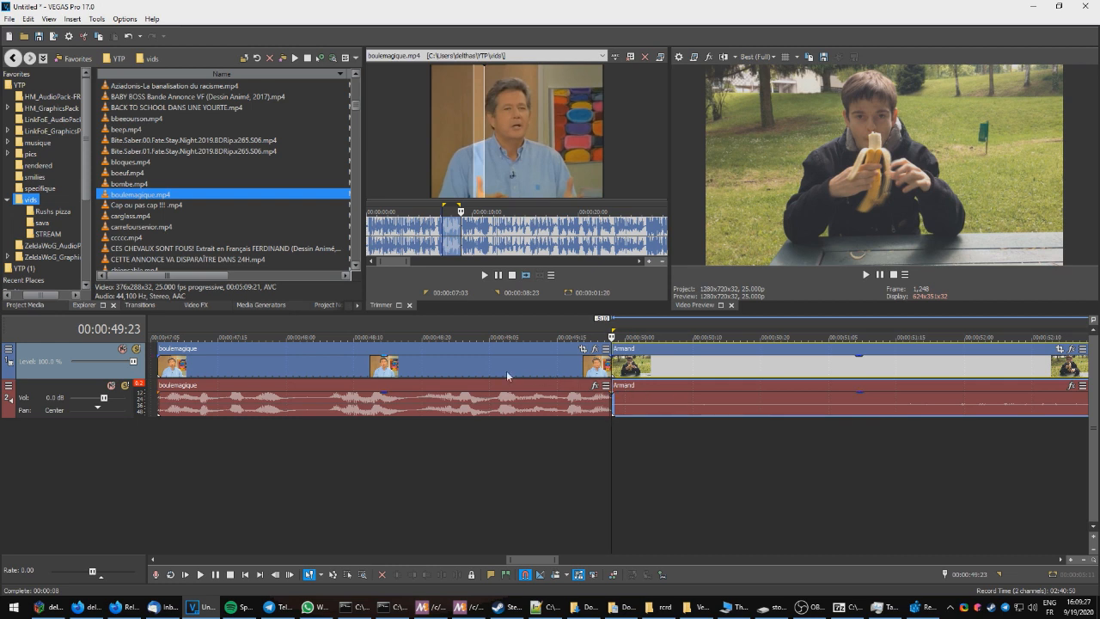
Step: Add a new video track and move the Armand clip onto it, starting slightly before the boulemagique clip ends
{"action": "key", "text": "Left"}
{"action": "key", "text": "Left"}
{"action": "key", "text": "Left"}
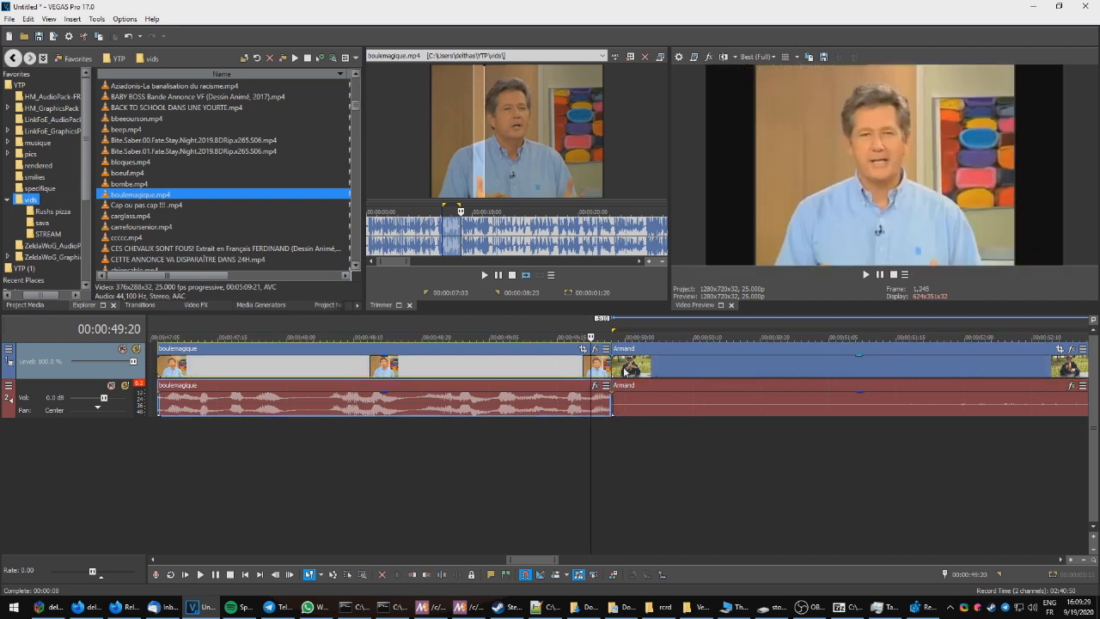
{"action": "left_click", "coordinate": [632, 368]}
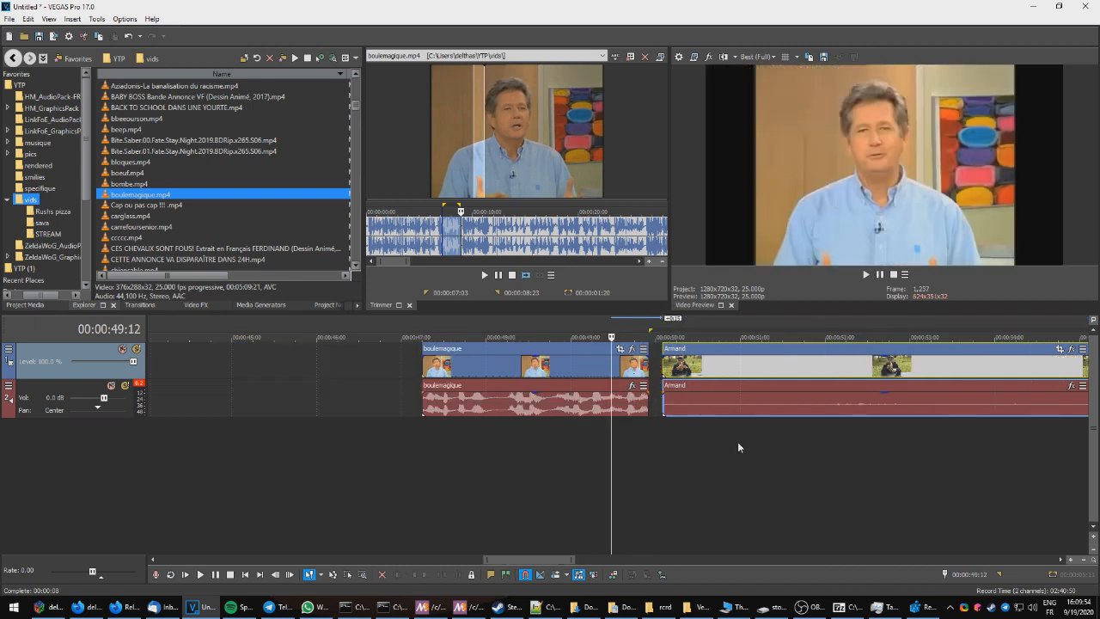
{"action": "key", "text": "ctrl+shift+q"}
{"action": "left_click_drag", "start_coordinate": [736, 400], "coordinate": [665, 365]}
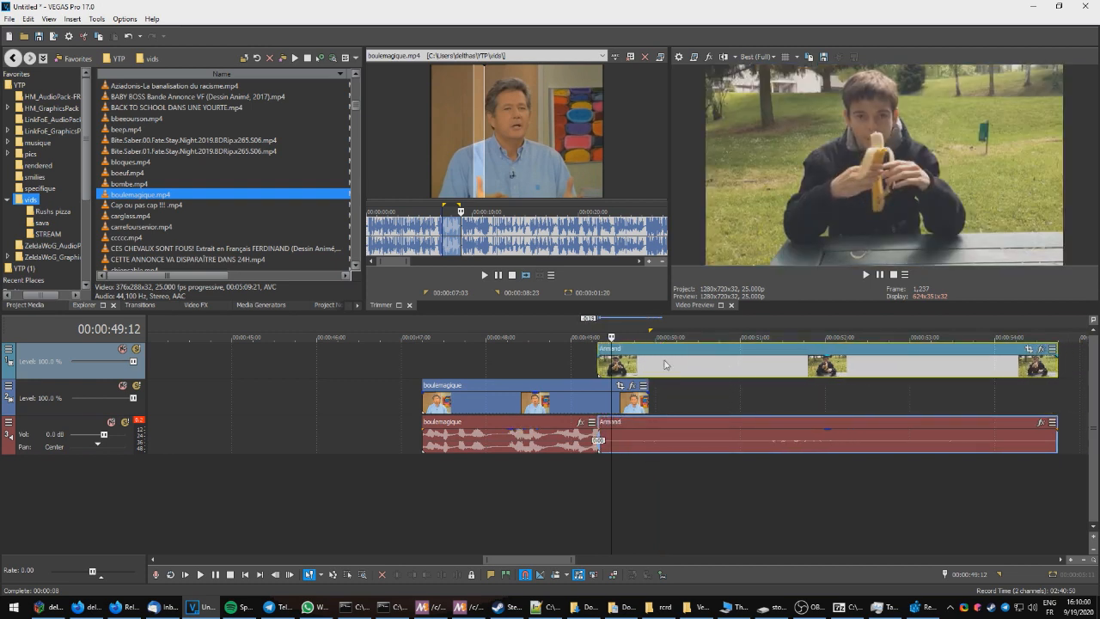
Step: Zoom into the Armand clip with Event Pan/Crop, setting the frame to about 1782 × 1002 centred near 944, 457
{"action": "left_click_drag", "start_coordinate": [825, 361], "coordinate": [826, 367]}
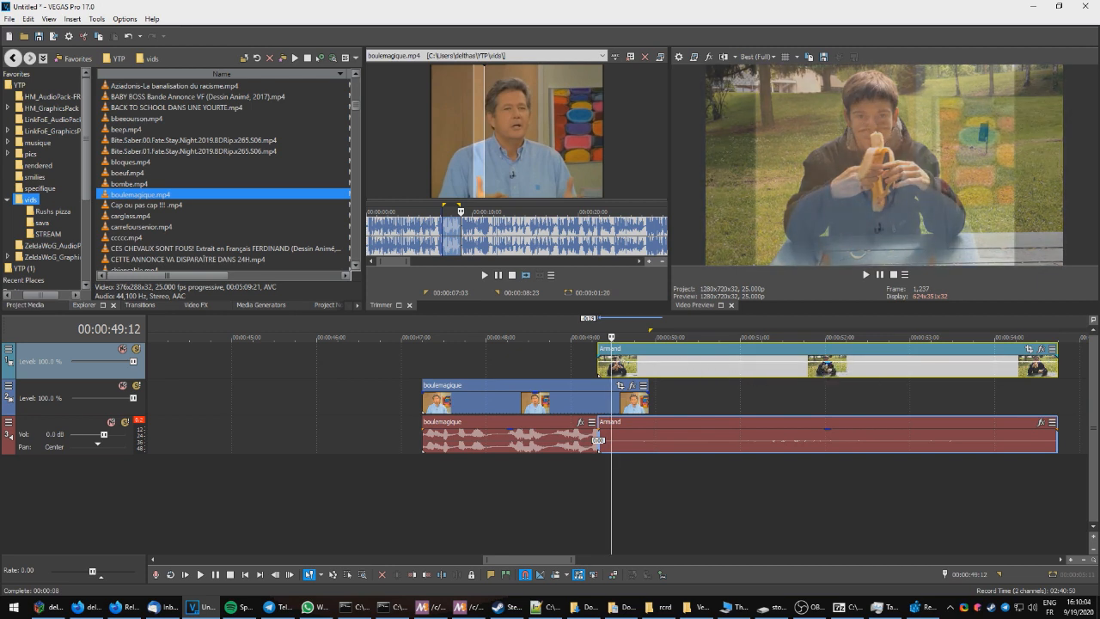
{"action": "left_click", "coordinate": [1028, 350]}
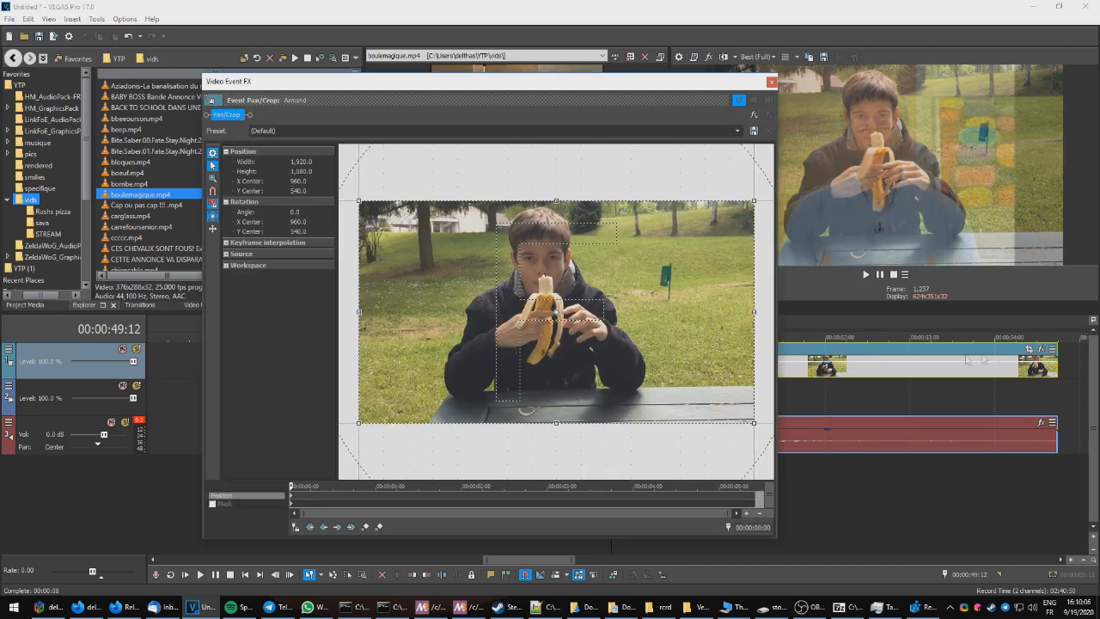
{"action": "left_click_drag", "start_coordinate": [358, 424], "coordinate": [336, 459]}
{"action": "mouse_move", "coordinate": [472, 327]}
{"action": "left_mouse_down"}
{"action": "mouse_move", "coordinate": [469, 349]}
{"action": "mouse_move", "coordinate": [470, 321]}
{"action": "left_mouse_up"}
{"action": "scroll", "coordinate": [470, 321], "scroll_direction": "down", "scroll_amount": 2}
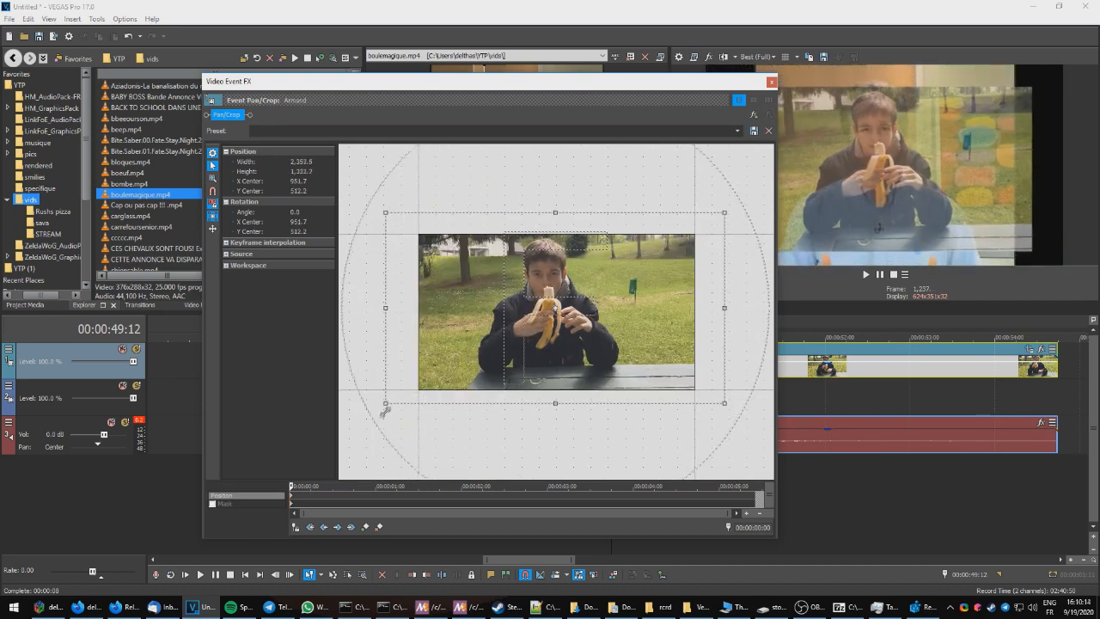
{"action": "left_click_drag", "start_coordinate": [396, 397], "coordinate": [417, 375]}
{"action": "left_click_drag", "start_coordinate": [493, 337], "coordinate": [497, 337]}
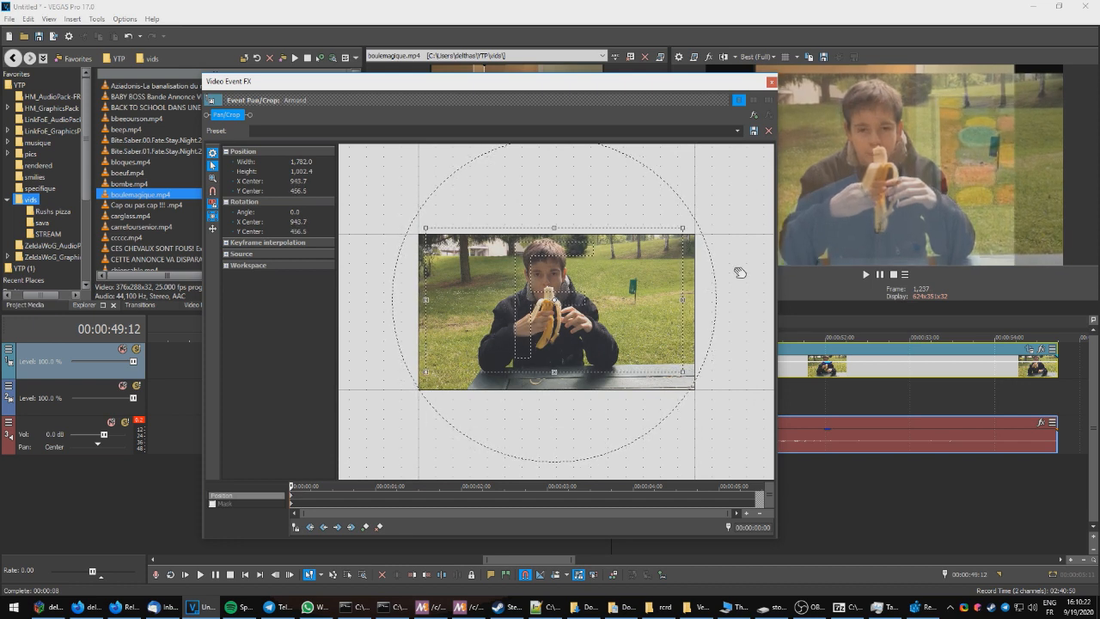
{"action": "left_click", "coordinate": [771, 81]}
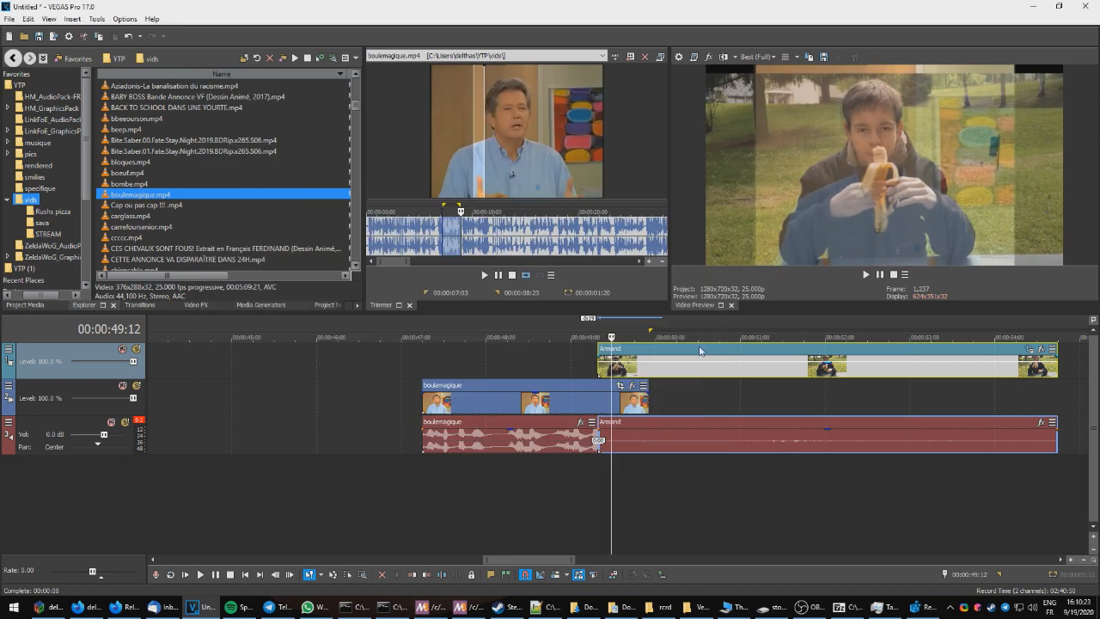
Step: Move the Armand clip back onto the boulemagique track, directly after the boulemagique clip
{"action": "left_click_drag", "start_coordinate": [681, 352], "coordinate": [734, 352]}
{"action": "left_click_drag", "start_coordinate": [818, 345], "coordinate": [890, 400]}
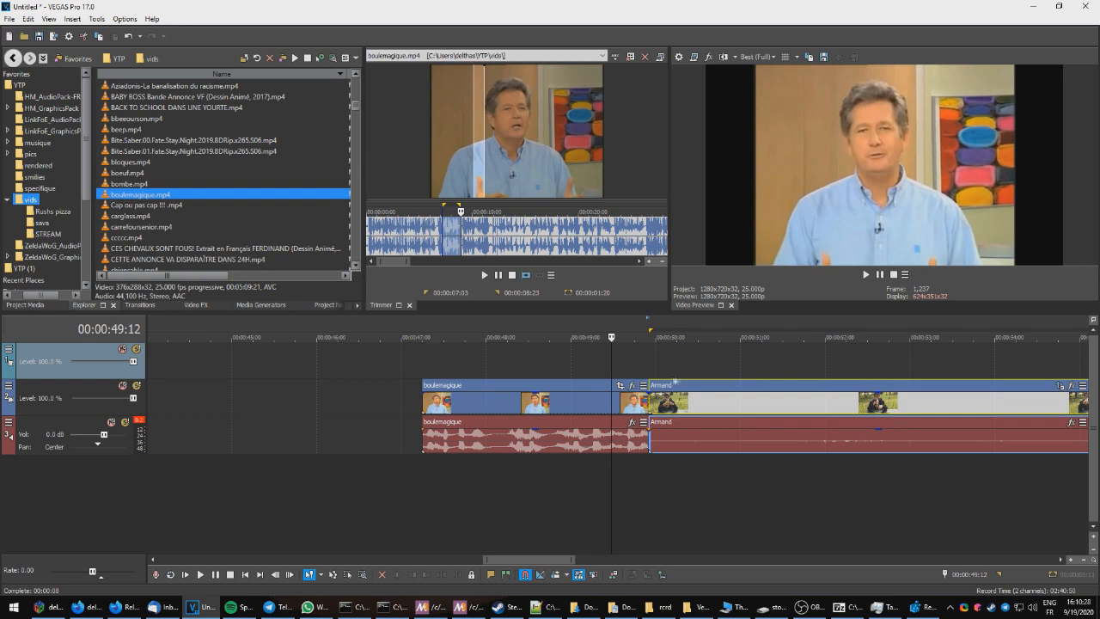
Step: Run the Datamix14 script again over the Armand clip region from 00:00:49:23 to 00:00:55:09
{"action": "left_click", "coordinate": [631, 367]}
{"action": "key", "text": "space"}
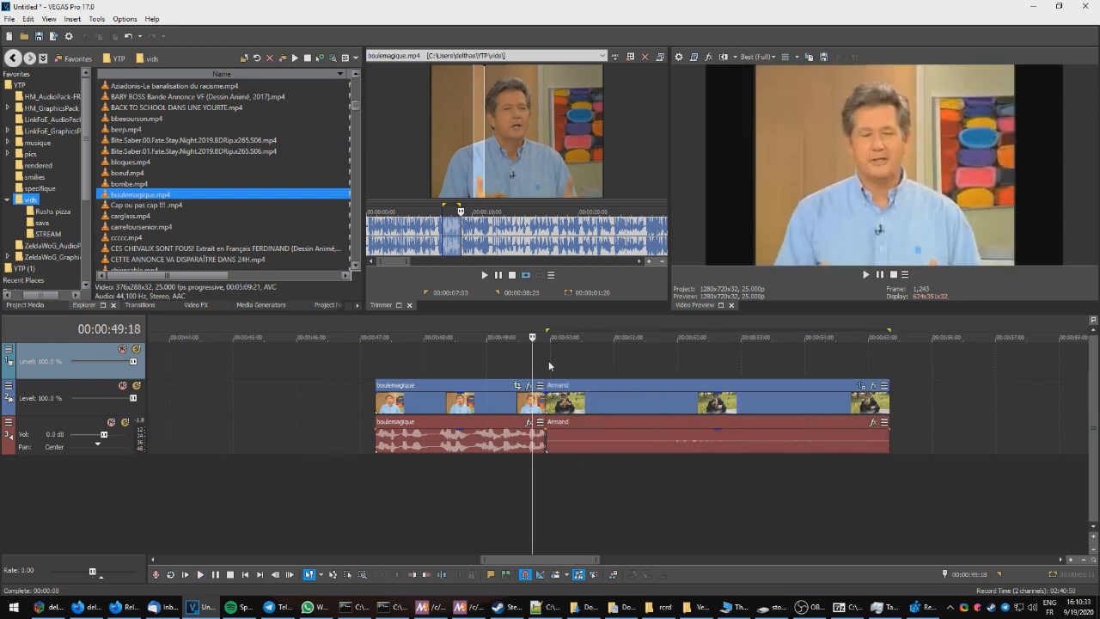
{"action": "left_click", "coordinate": [550, 365]}
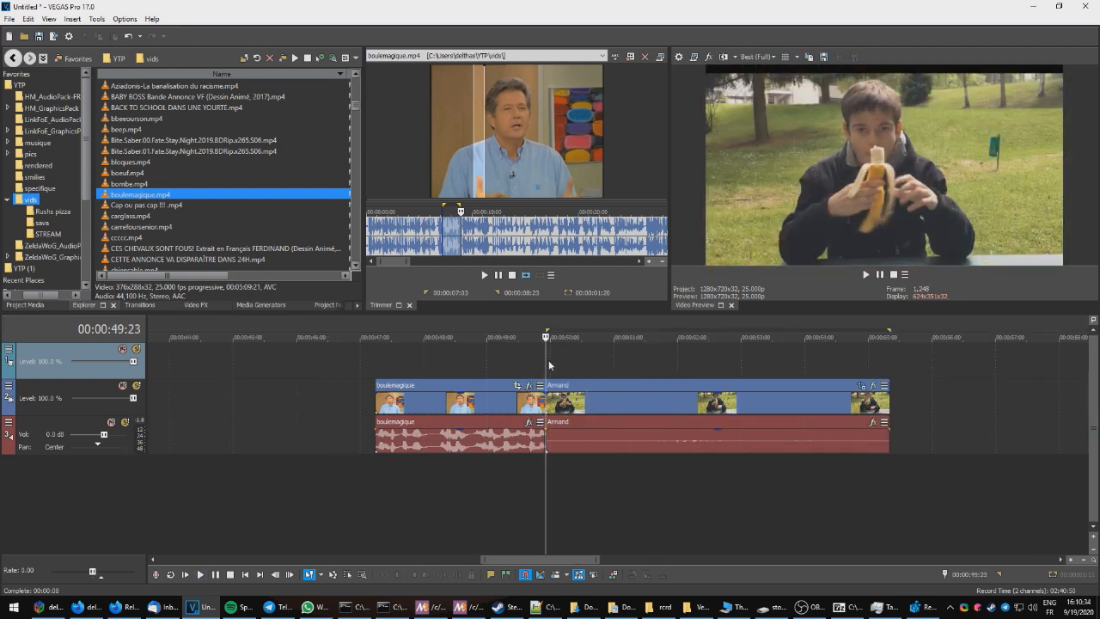
{"action": "left_click", "coordinate": [891, 370]}
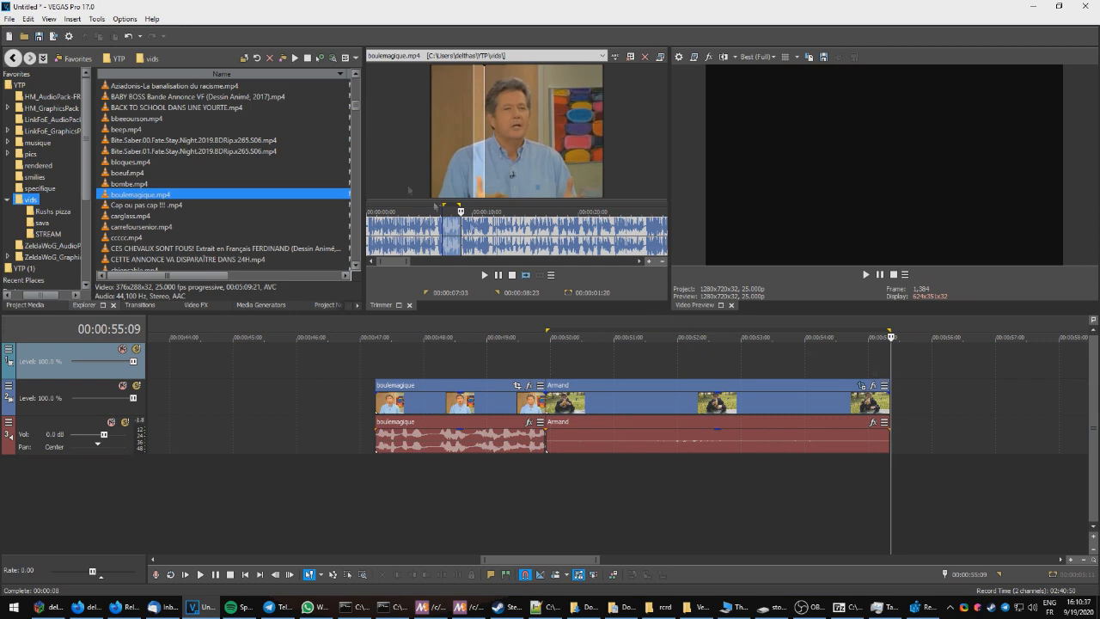
{"action": "left_click", "coordinate": [97, 19]}
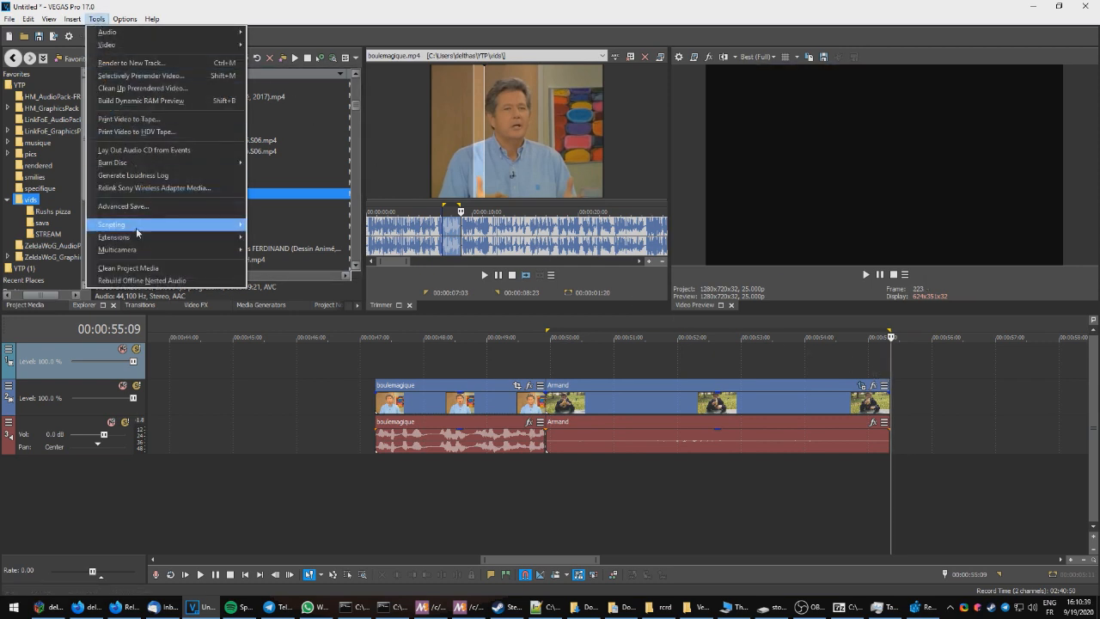
{"action": "mouse_move", "coordinate": [136, 228]}
{"action": "left_click", "coordinate": [287, 284]}
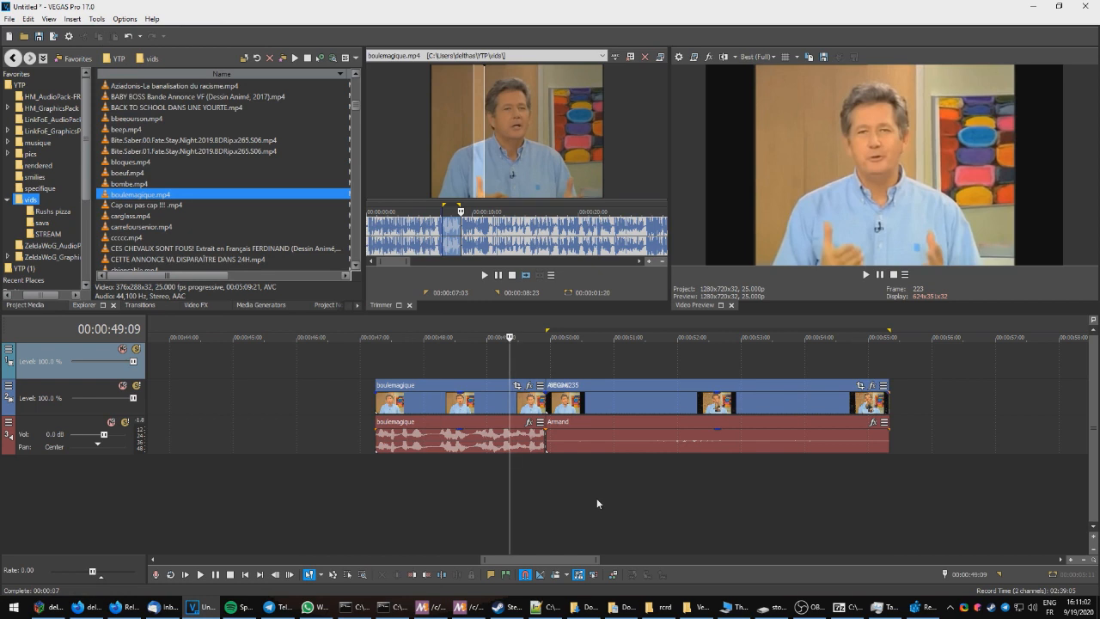
Step: Play back the new datamoshed transition into the Armand clip
{"action": "key", "text": "space"}
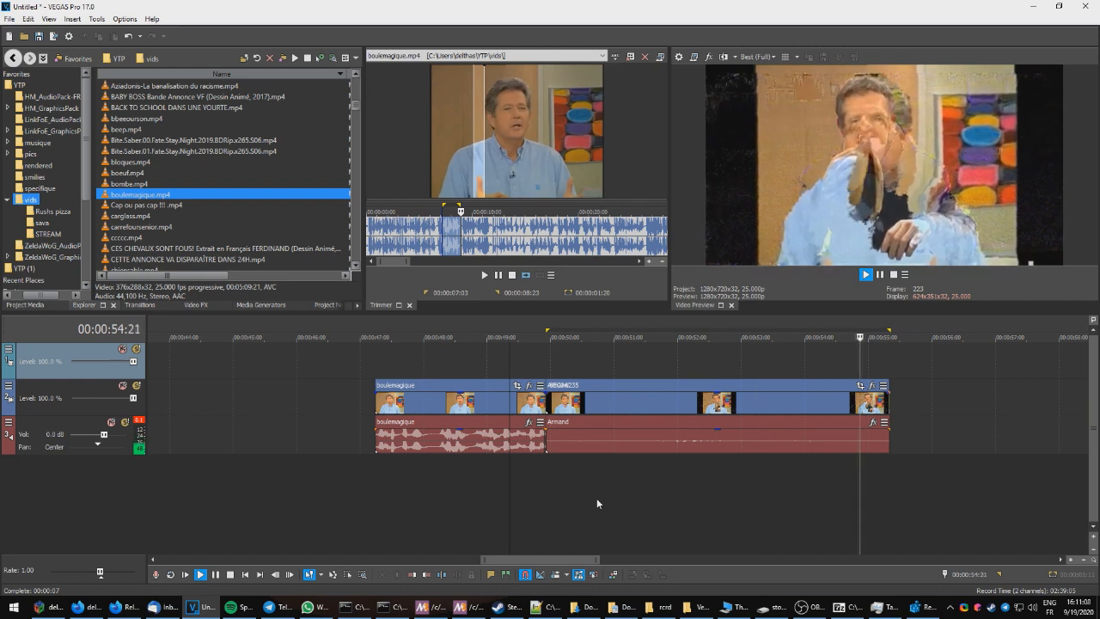
{"action": "key", "text": "space"}
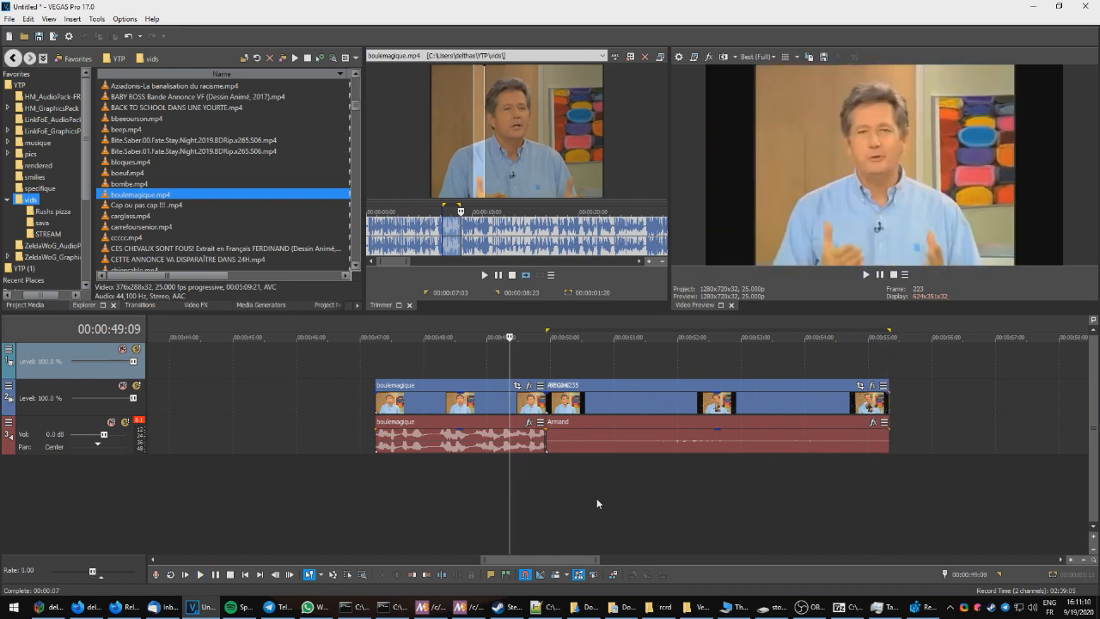
Step: Play the boulemagique ball subclip placed around 00:01:10:03 on the lower video track
{"action": "scroll", "coordinate": [596, 498], "scroll_direction": "down", "scroll_amount": 4}
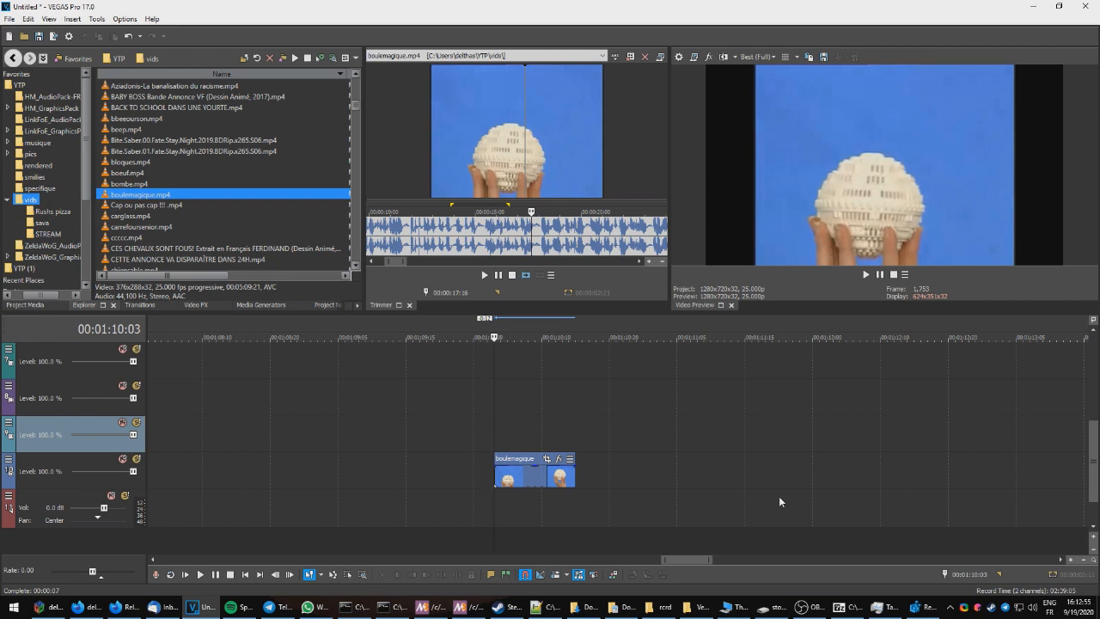
{"action": "scroll", "coordinate": [715, 498], "scroll_direction": "up", "scroll_amount": 2}
{"action": "scroll", "coordinate": [715, 498], "scroll_direction": "down", "scroll_amount": 1}
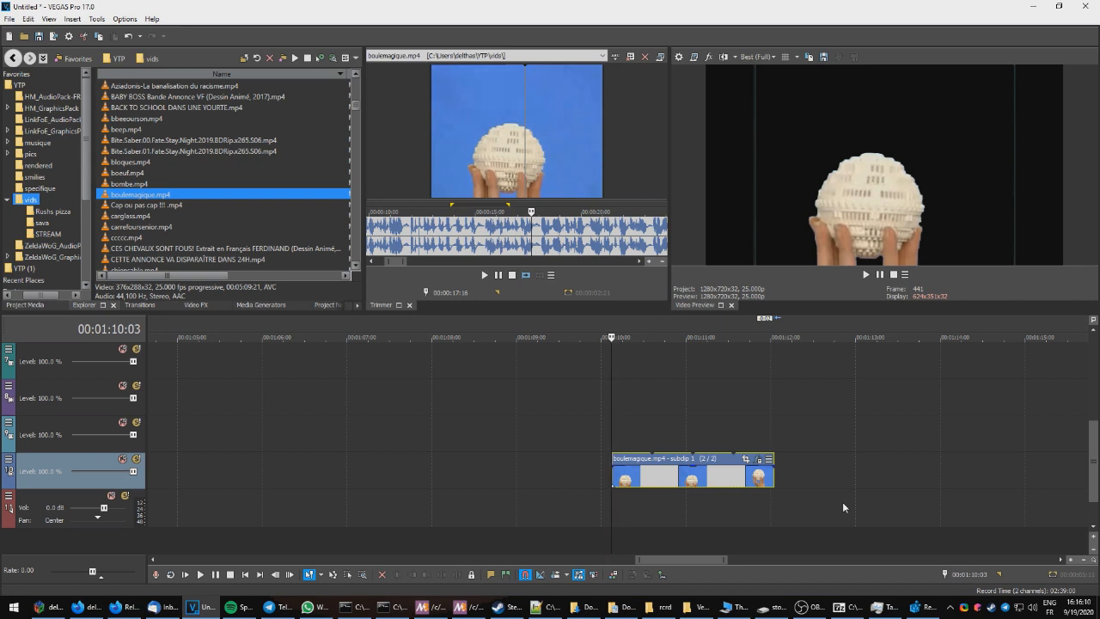
{"action": "key", "text": "space"}
{"action": "key", "text": "space"}
Step: Animate the ball subclip's Pan/Crop with position keyframes at several times, moving the frame left, down-right, then up
{"action": "left_click", "coordinate": [744, 460]}
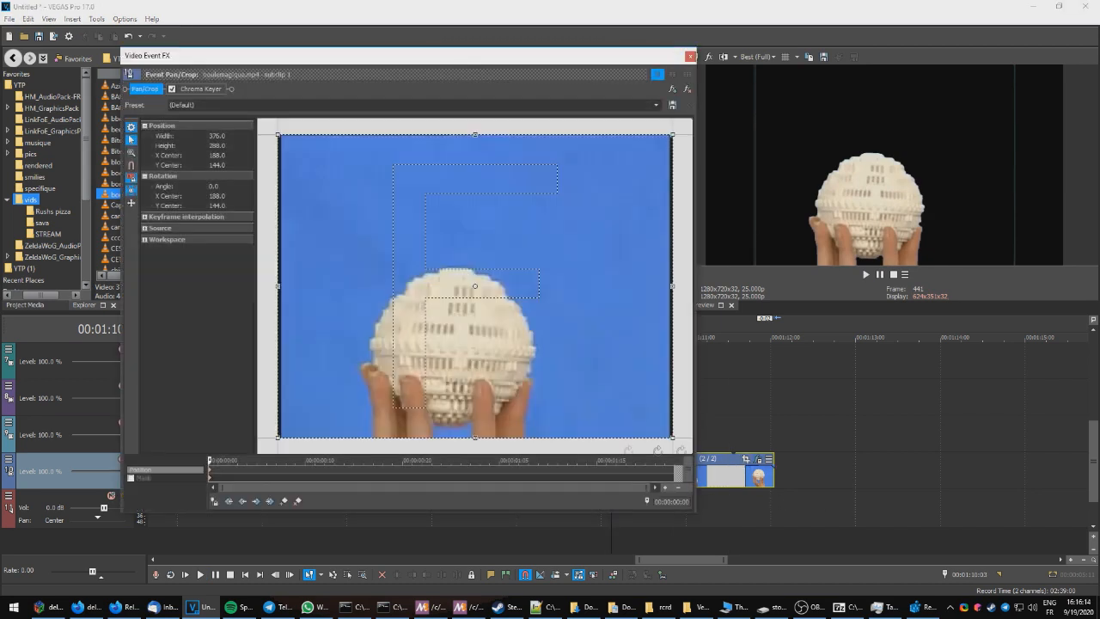
{"action": "left_click", "coordinate": [299, 464]}
{"action": "left_click_drag", "start_coordinate": [639, 368], "coordinate": [361, 365]}
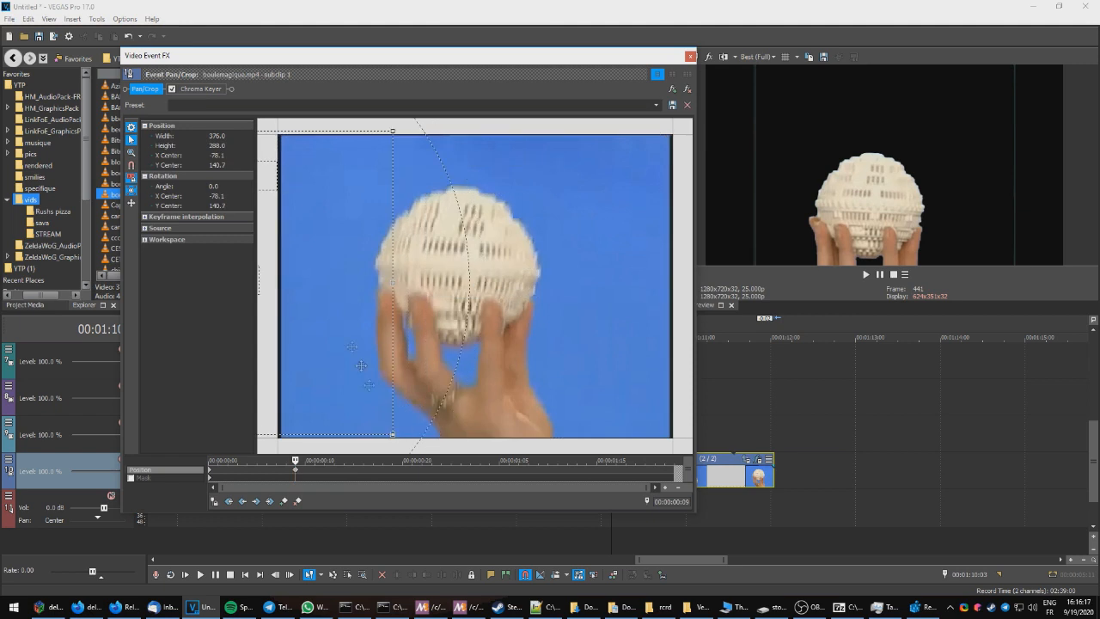
{"action": "left_click", "coordinate": [430, 477]}
{"action": "left_click", "coordinate": [427, 472]}
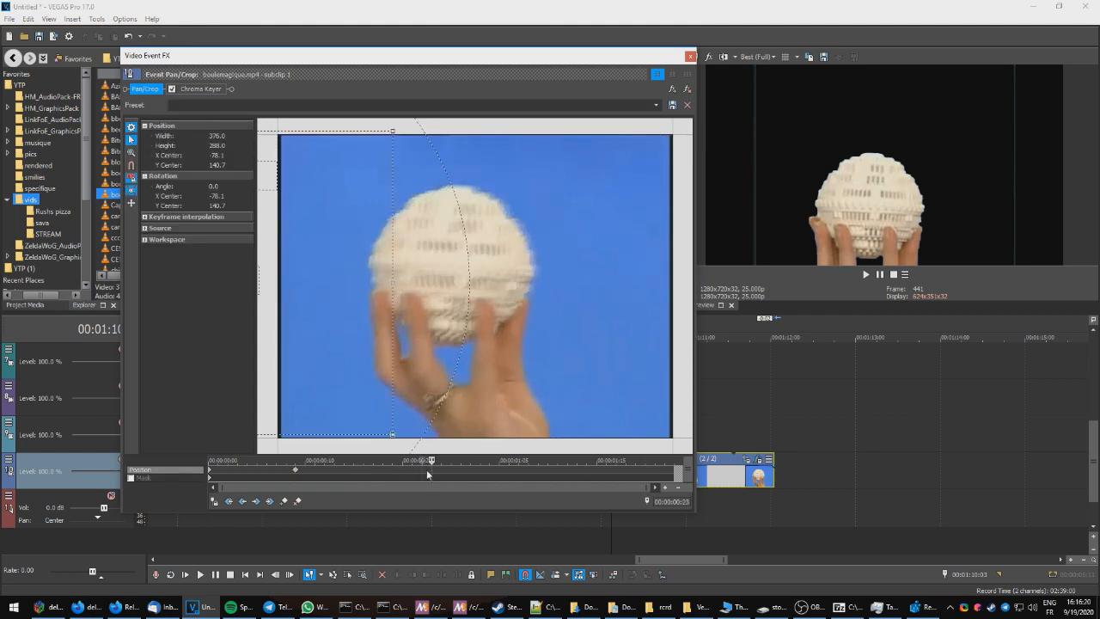
{"action": "left_click_drag", "start_coordinate": [361, 262], "coordinate": [669, 372]}
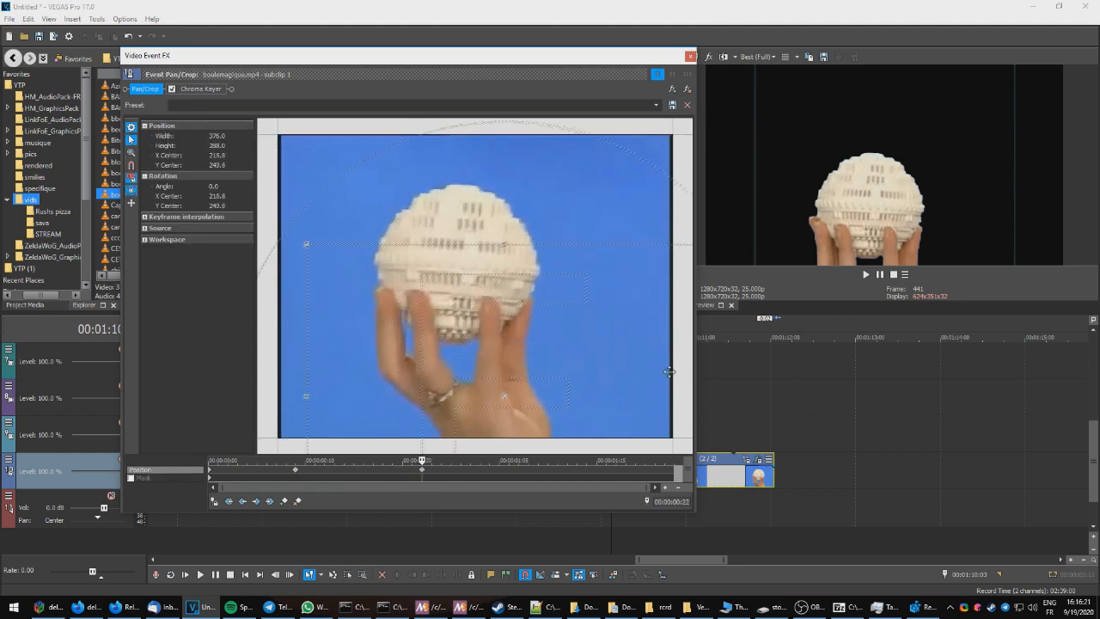
{"action": "left_click", "coordinate": [596, 471]}
{"action": "left_click_drag", "start_coordinate": [484, 381], "coordinate": [581, 198]}
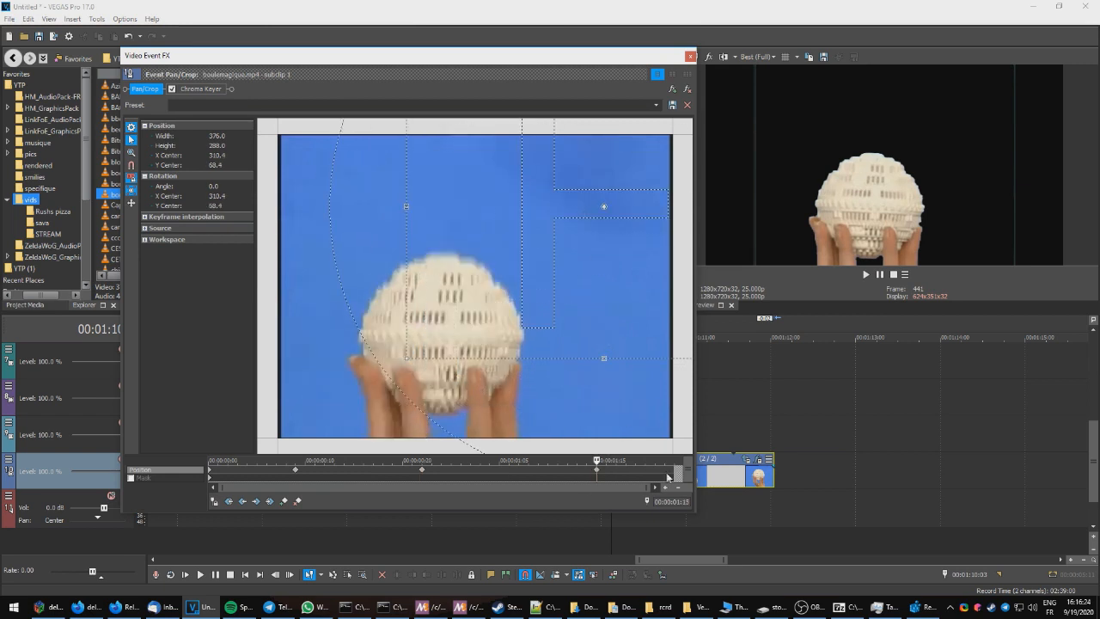
{"action": "left_click", "coordinate": [667, 477]}
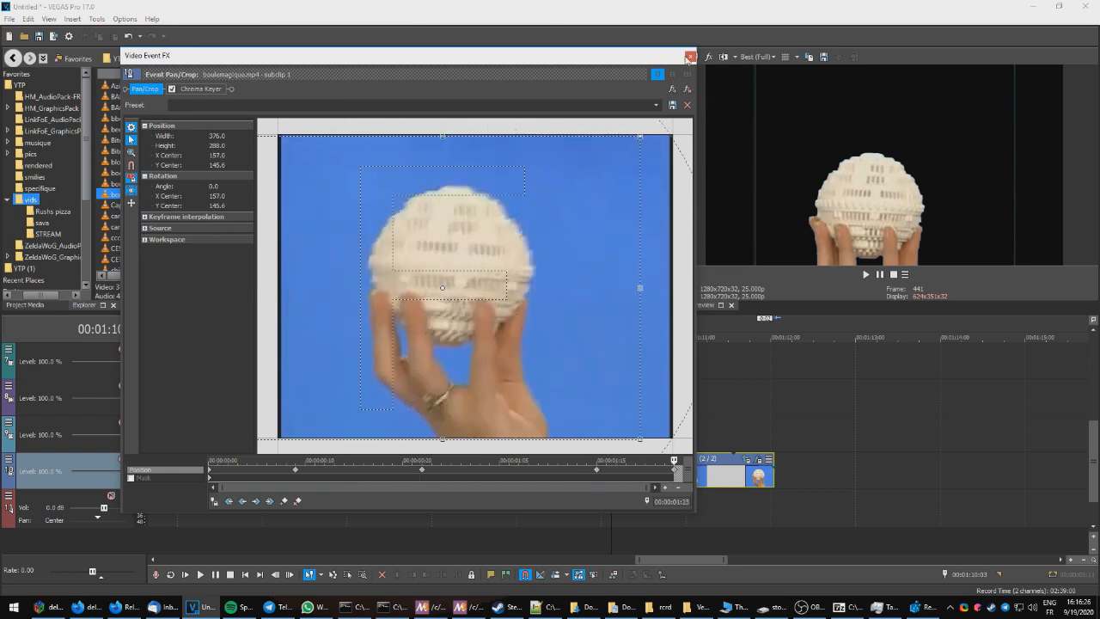
{"action": "left_click", "coordinate": [688, 56]}
Step: Play back the animated ball subclip
{"action": "left_click", "coordinate": [610, 415]}
{"action": "key", "text": "space"}
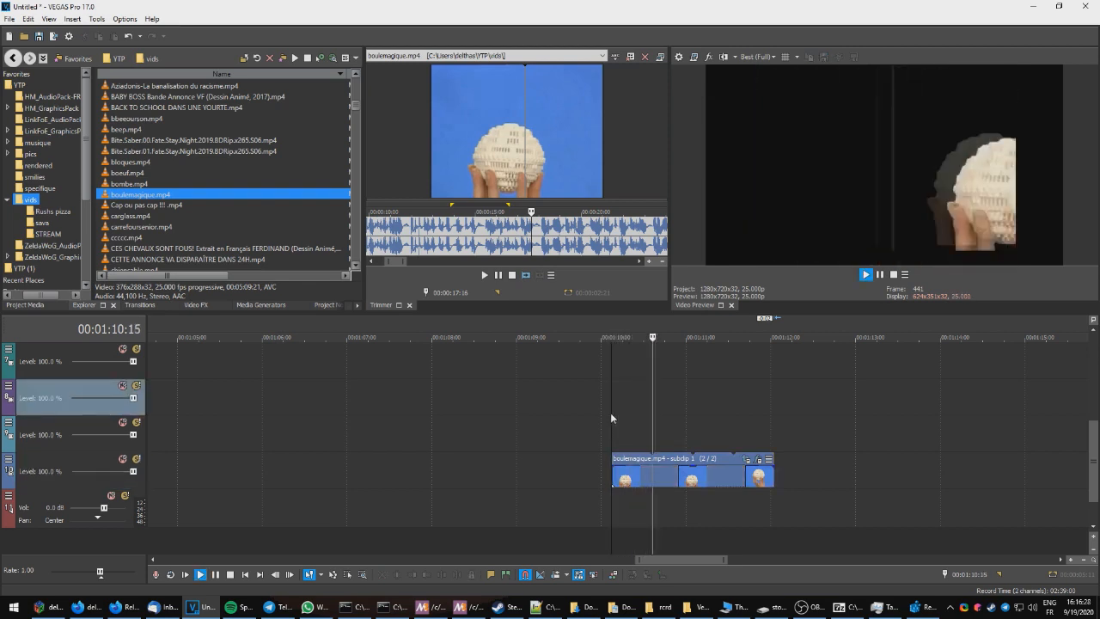
{"action": "key", "text": "space"}
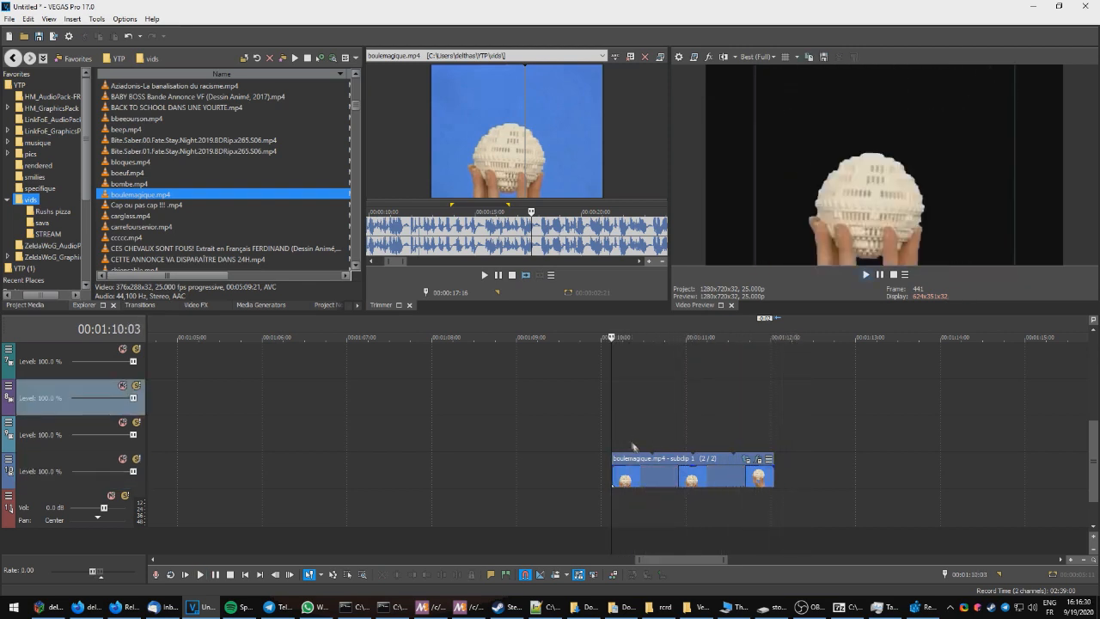
{"action": "key", "text": "space"}
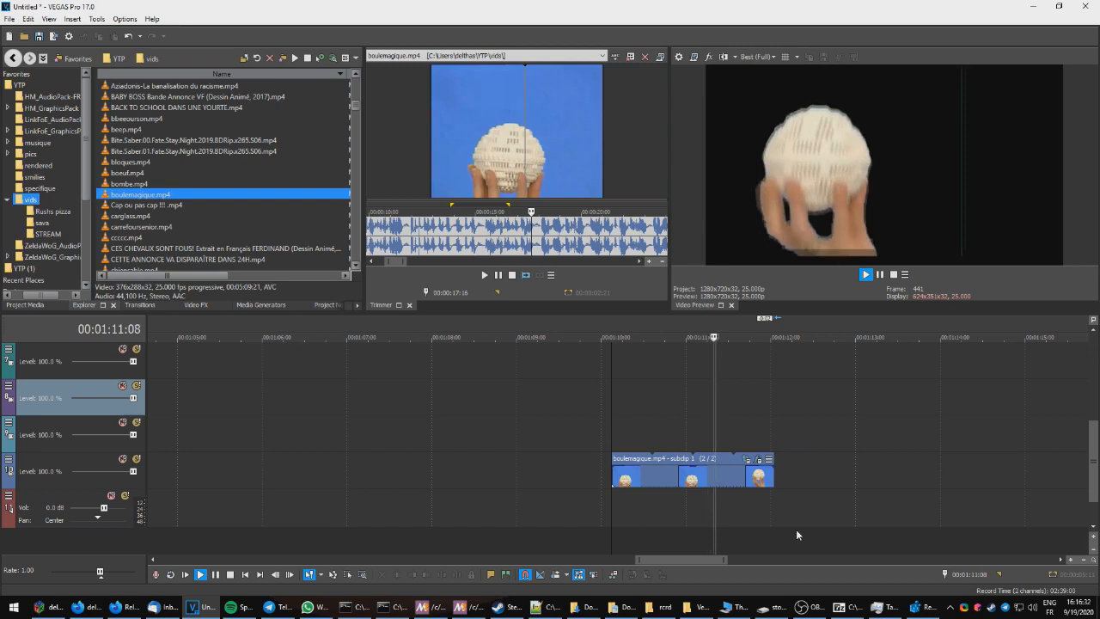
{"action": "key", "text": "space"}
Step: Duplicate the ball subclip onto the video tracks above, each copy offset slightly later
{"action": "left_click", "coordinate": [636, 482]}
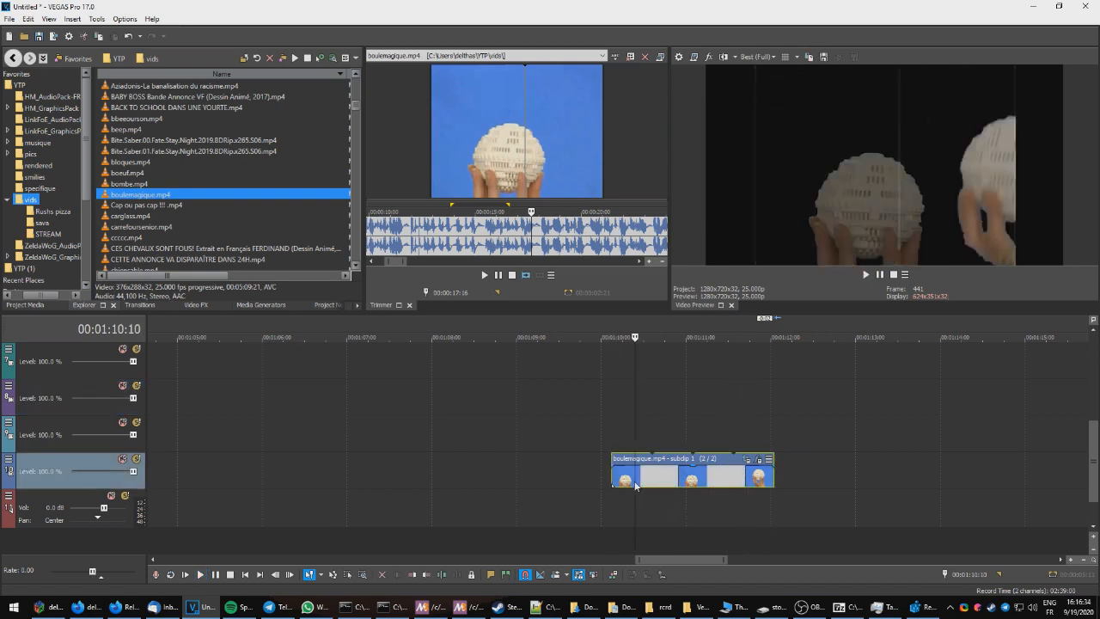
{"action": "left_click_drag", "start_coordinate": [617, 456], "coordinate": [634, 385]}
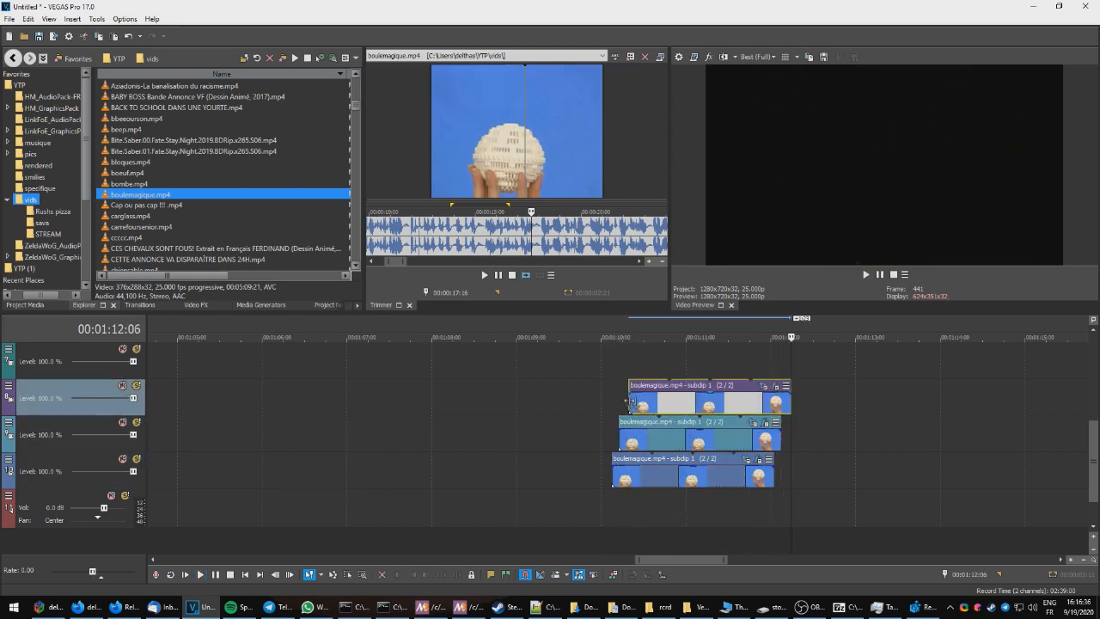
Step: Paste more offset copies of the ball subclip onto additional video tracks above the existing ones
{"action": "scroll", "coordinate": [638, 412], "scroll_direction": "up", "scroll_amount": 2}
{"action": "left_click_drag", "start_coordinate": [636, 458], "coordinate": [641, 418]}
{"action": "left_click", "coordinate": [641, 401]}
{"action": "key", "text": "ctrl+v"}
{"action": "scroll", "coordinate": [645, 400], "scroll_direction": "up", "scroll_amount": 1}
{"action": "left_click", "coordinate": [646, 401]}
{"action": "key", "text": "ctrl+v"}
{"action": "left_click", "coordinate": [651, 372]}
{"action": "key", "text": "ctrl+v"}
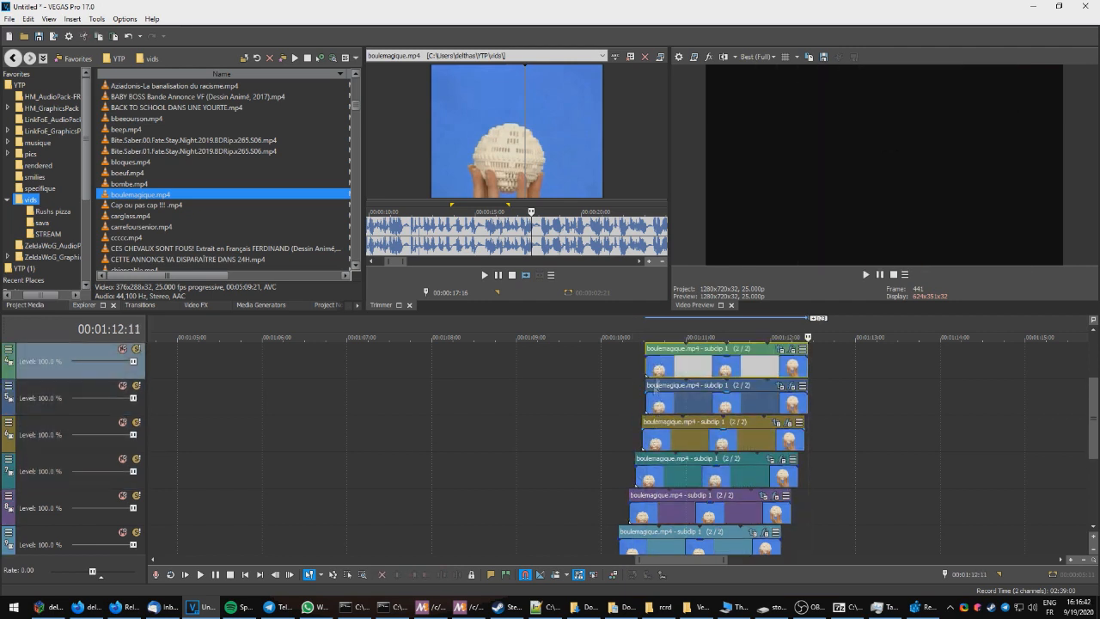
Step: Play back the stacked ball subclip copies from their start
{"action": "scroll", "coordinate": [622, 419], "scroll_direction": "down", "scroll_amount": 3}
{"action": "left_click", "coordinate": [612, 449]}
{"action": "key", "text": "space"}
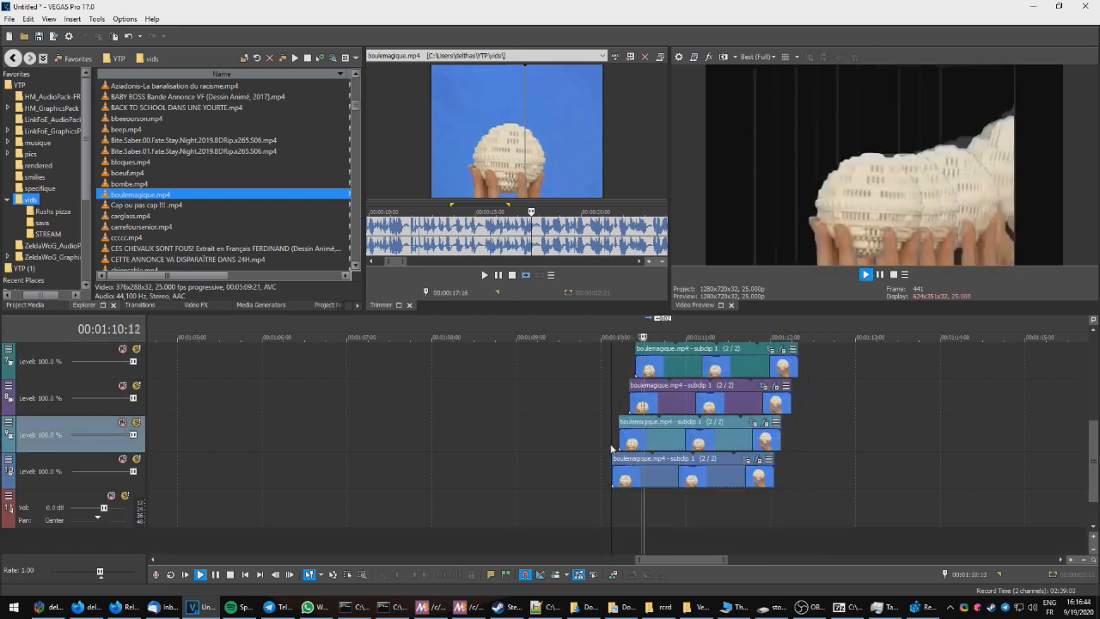
{"action": "key", "text": "space"}
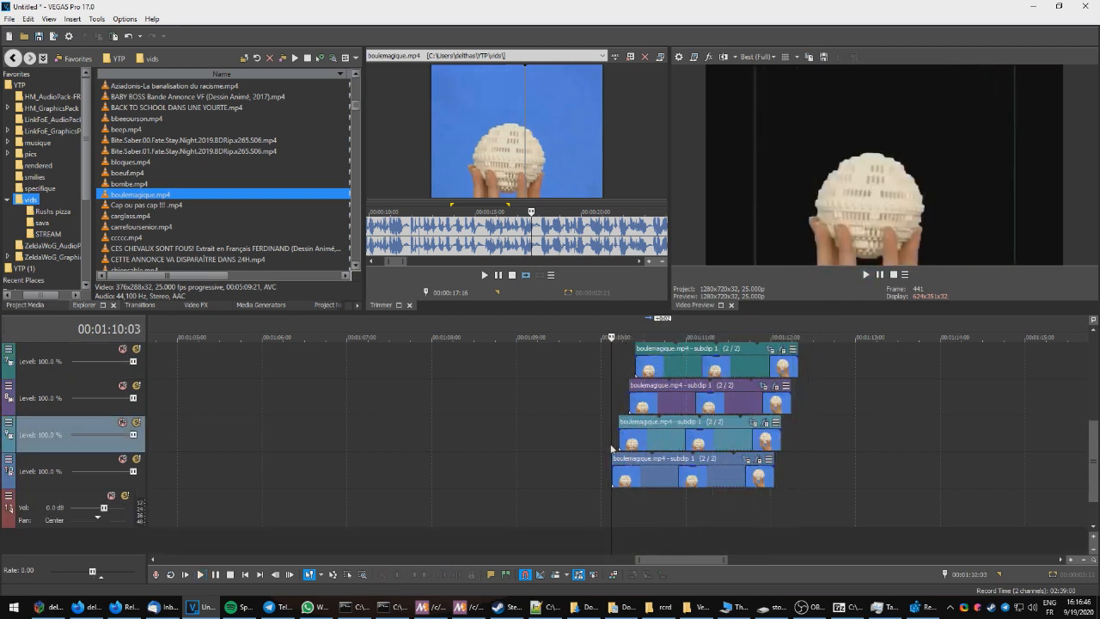
Step: Undo the pasted copies, leaving only the original ball subclip
{"action": "left_click", "coordinate": [645, 501]}
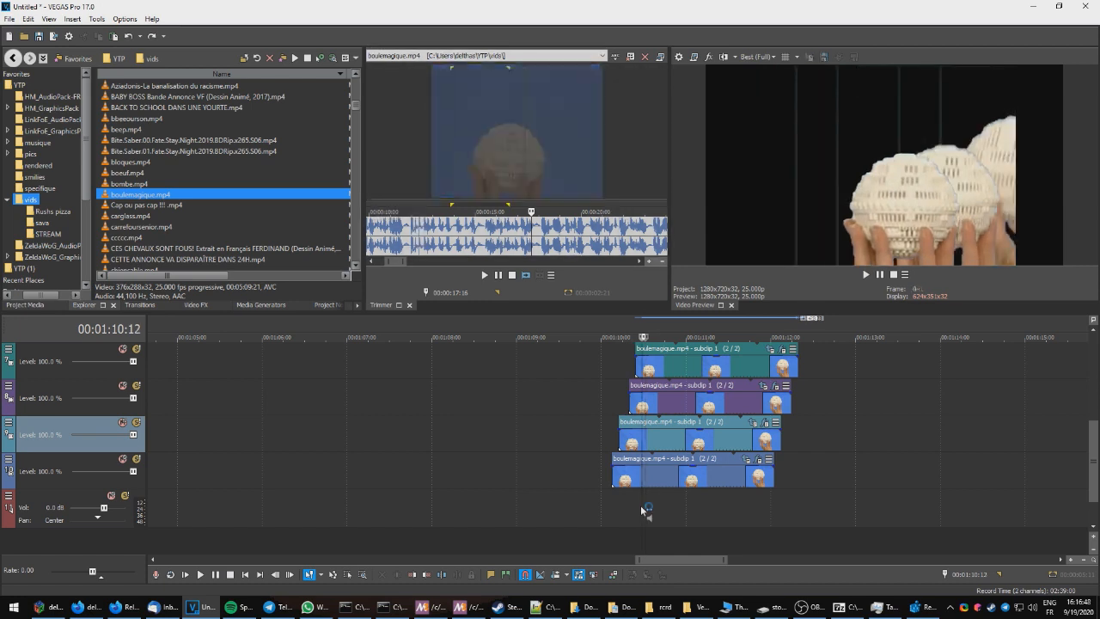
{"action": "key", "text": "ctrl+z"}
{"action": "key", "text": "ctrl+z"}
{"action": "key", "text": "ctrl+z"}
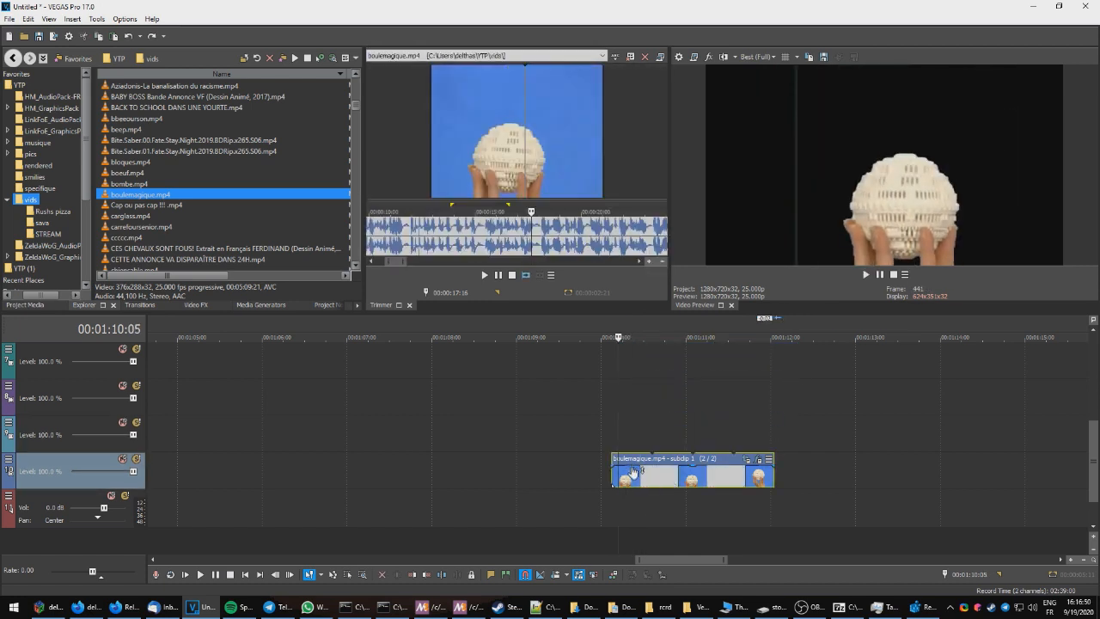
Step: Run the Layer14 script on the ball subclip with a layer count of 20 and a layering offset of 1
{"action": "left_click", "coordinate": [97, 19]}
{"action": "mouse_move", "coordinate": [155, 224]}
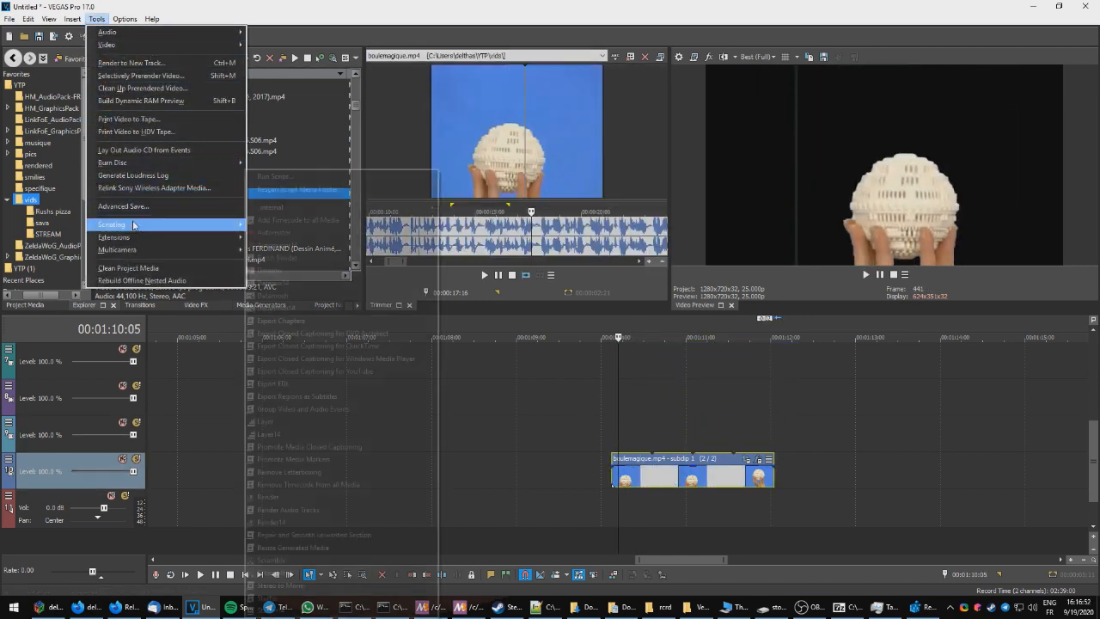
{"action": "left_click", "coordinate": [304, 434]}
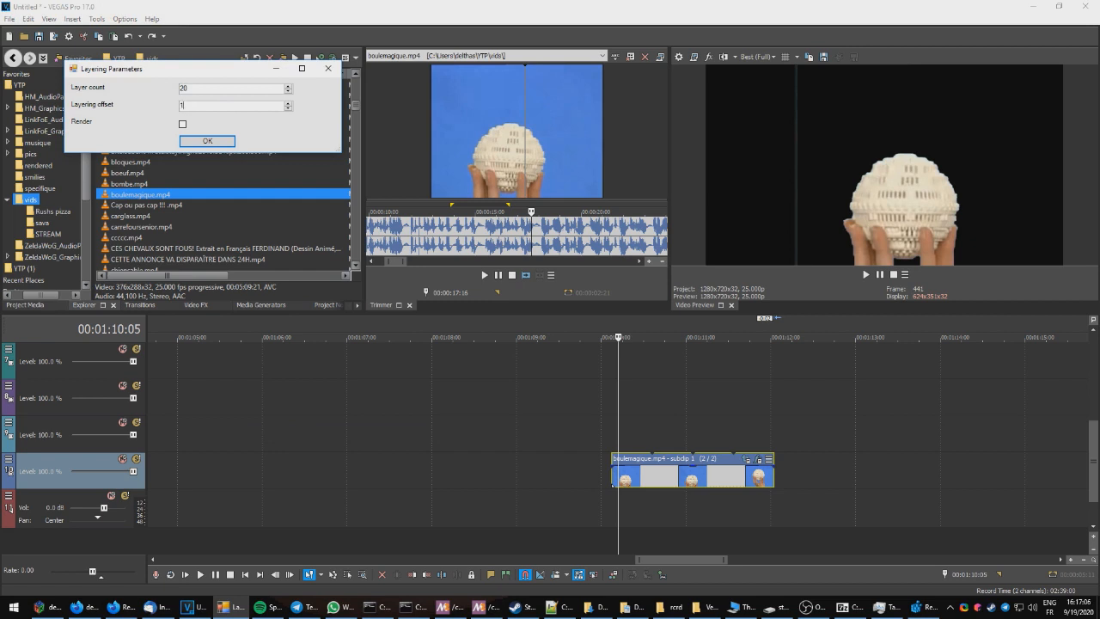
{"action": "left_click", "coordinate": [193, 104]}
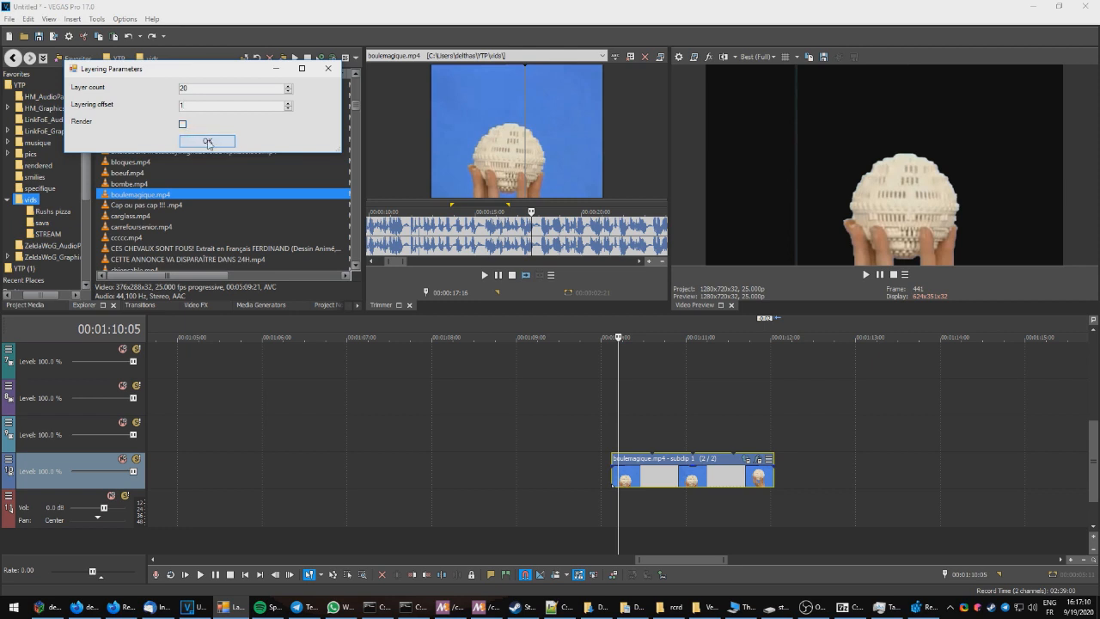
{"action": "left_click", "coordinate": [207, 144]}
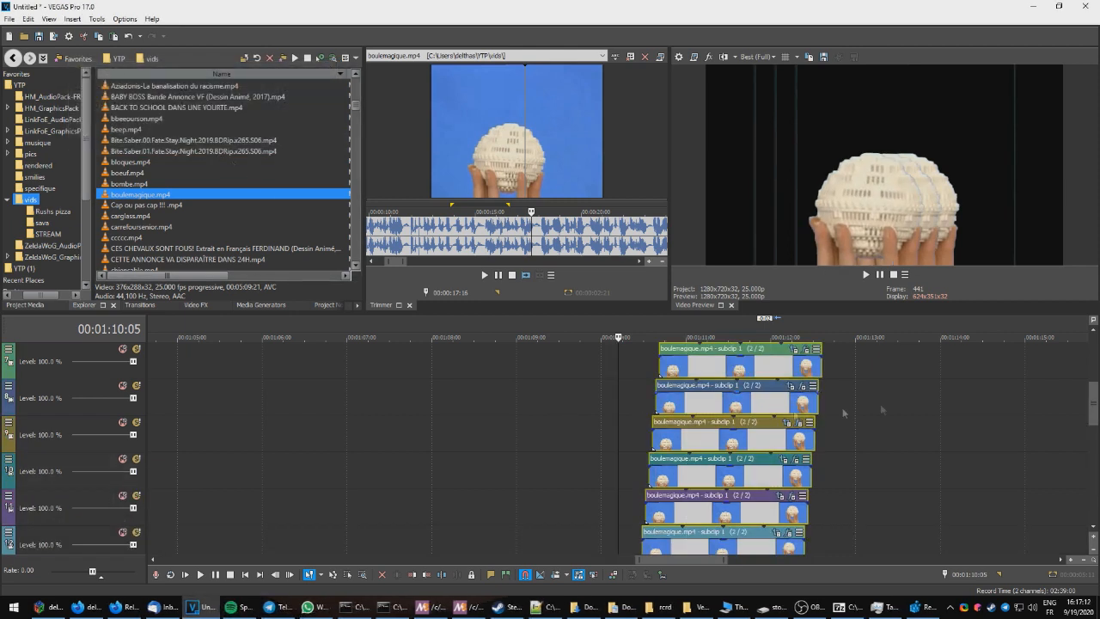
Step: Scroll through the generated layer tracks and play back the layered result
{"action": "left_click_drag", "start_coordinate": [1094, 404], "coordinate": [1097, 495]}
{"action": "left_click", "coordinate": [612, 496]}
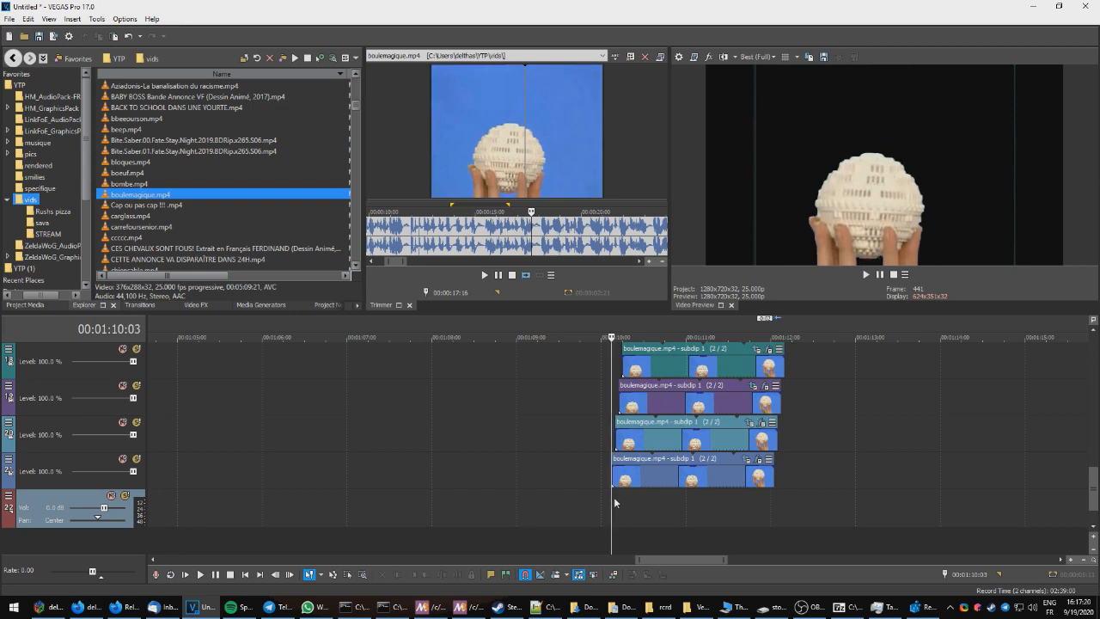
{"action": "key", "text": "space"}
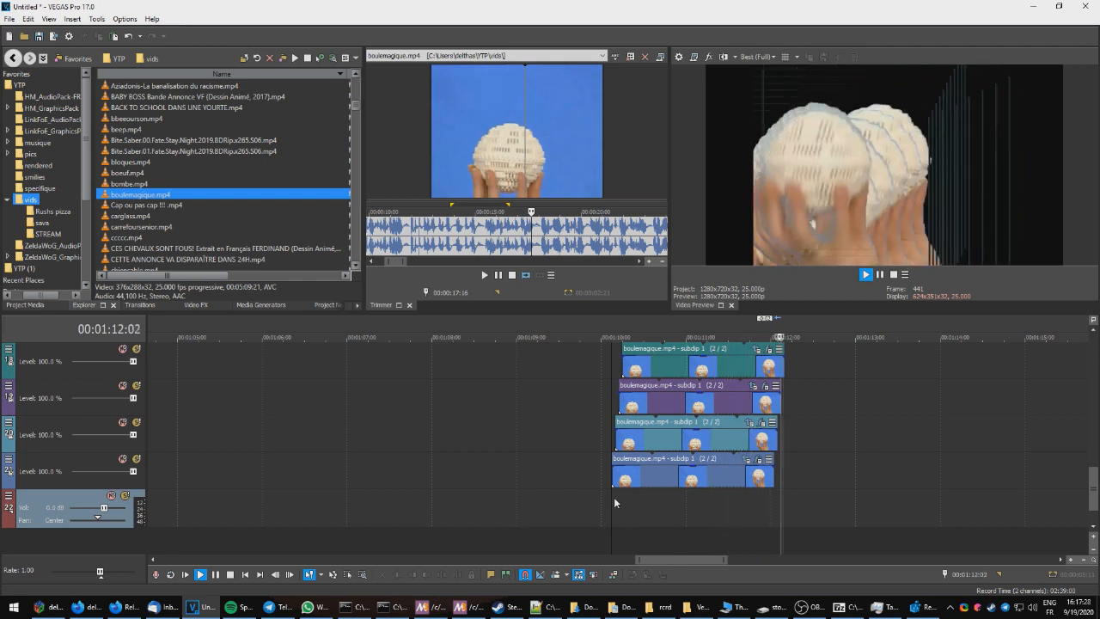
{"action": "key", "text": "space"}
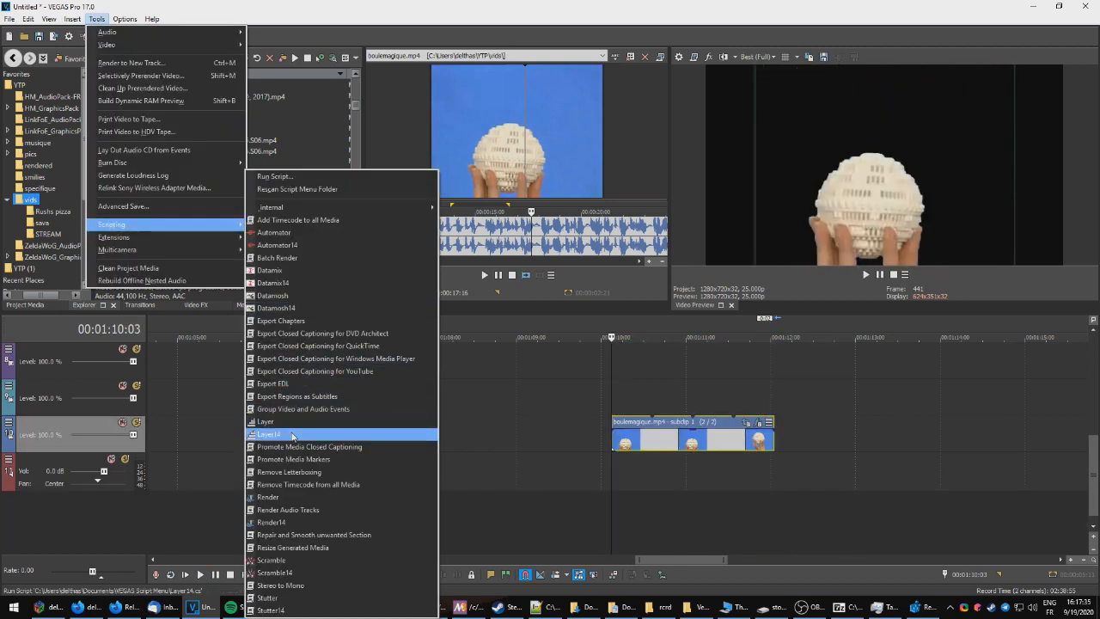
Step: Run the Layer14 script on the ball subclip with 20 layers and a layering offset of -1
{"action": "left_click", "coordinate": [292, 436]}
{"action": "left_click", "coordinate": [225, 135]}
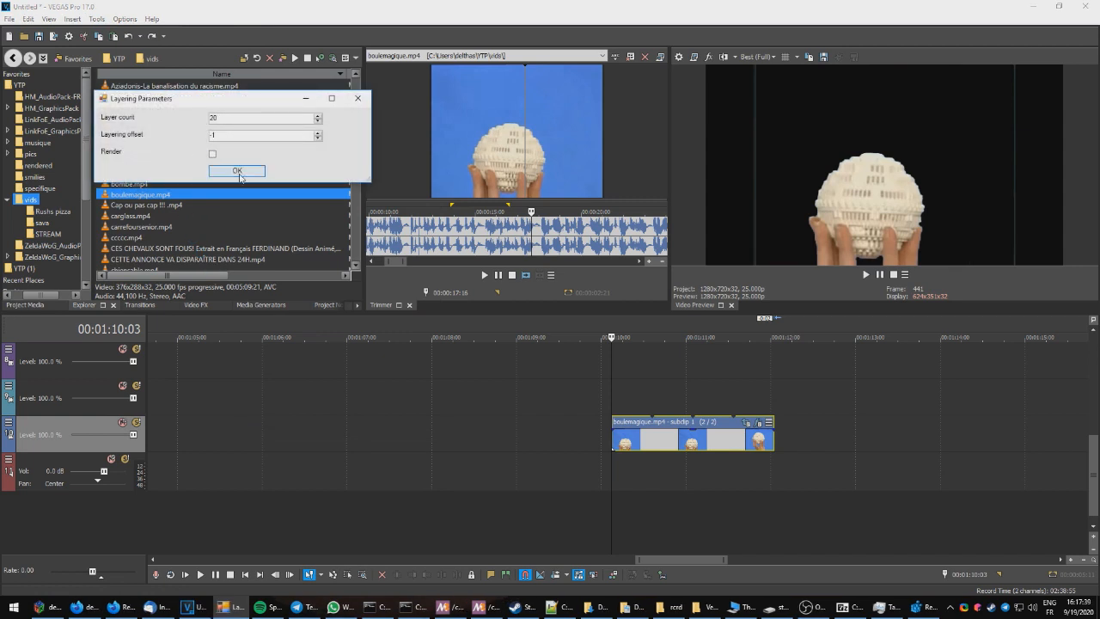
{"action": "left_click", "coordinate": [239, 174]}
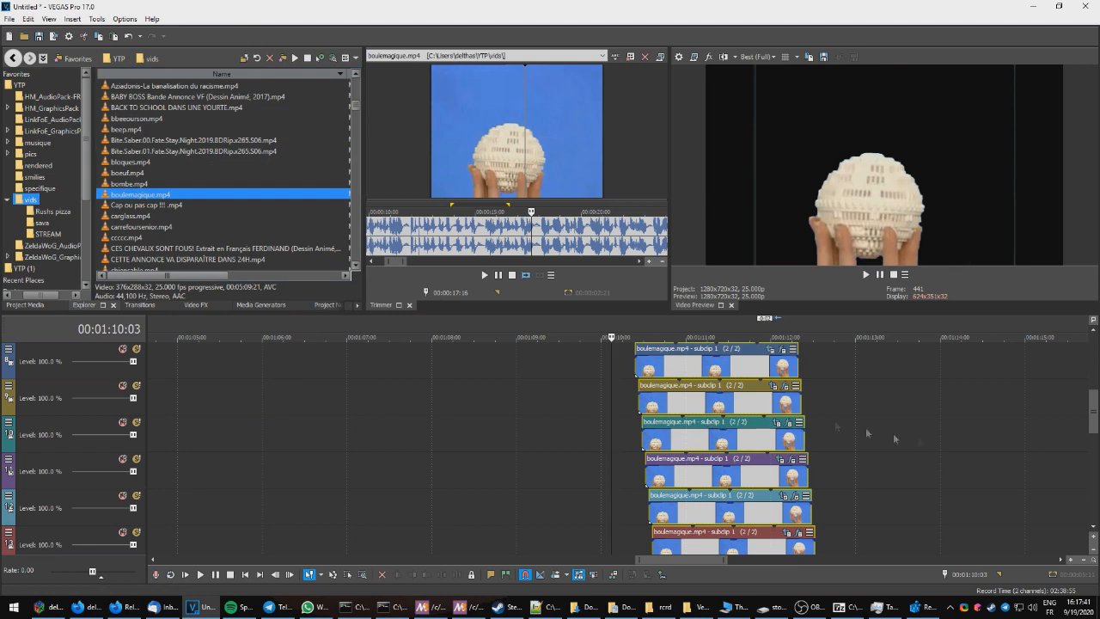
Step: Scroll down the layer tracks and play back the reversed layering
{"action": "left_click_drag", "start_coordinate": [1095, 422], "coordinate": [1096, 505]}
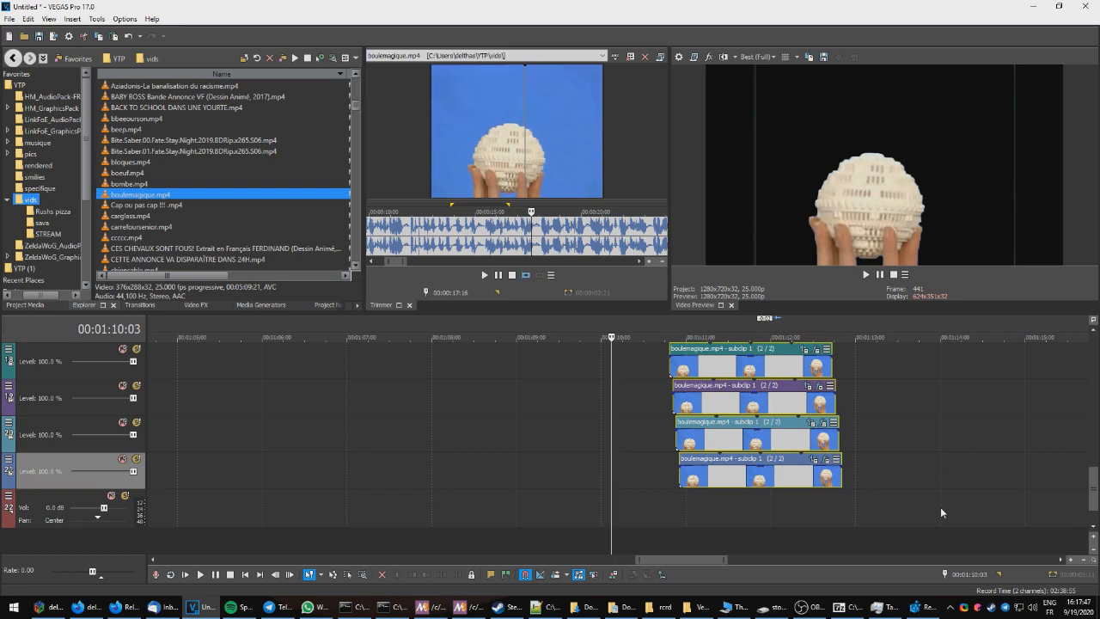
{"action": "key", "text": "space"}
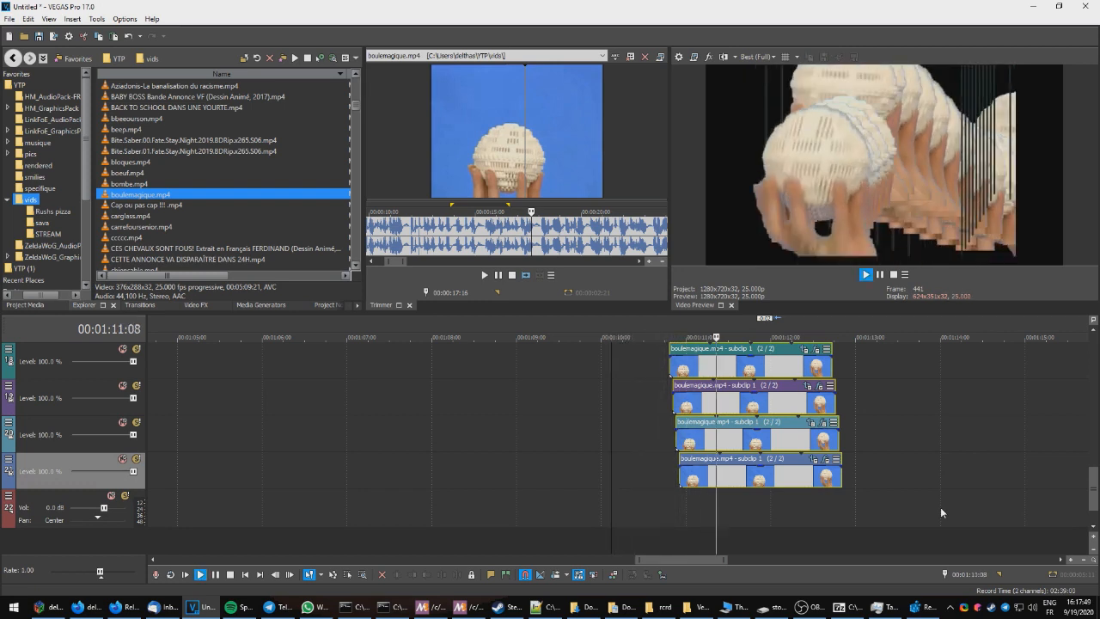
{"action": "key", "text": "space"}
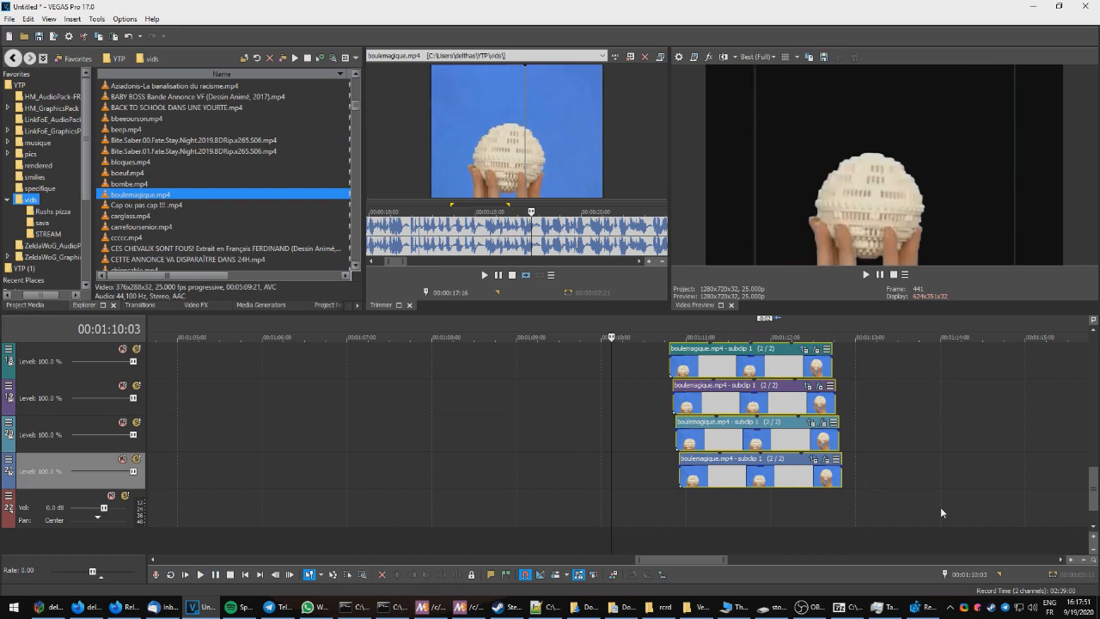
Step: Undo the layering and rerun Layer14 with 20 layers, a layering offset of 2 and Render enabled
{"action": "key", "text": "ctrl+z"}
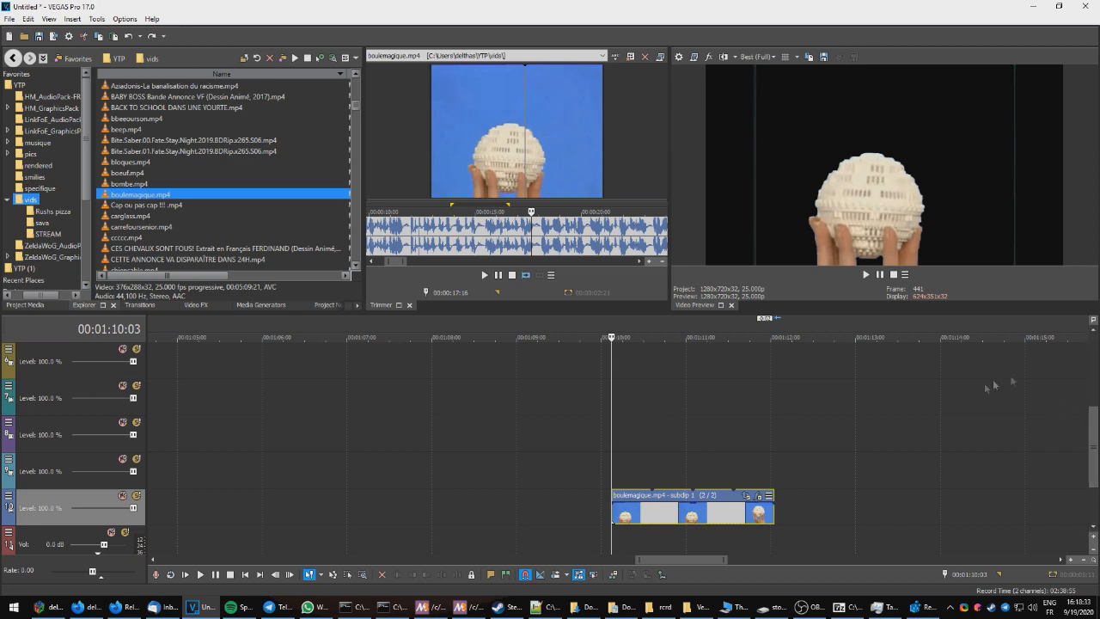
{"action": "left_click", "coordinate": [97, 18]}
{"action": "mouse_move", "coordinate": [172, 224]}
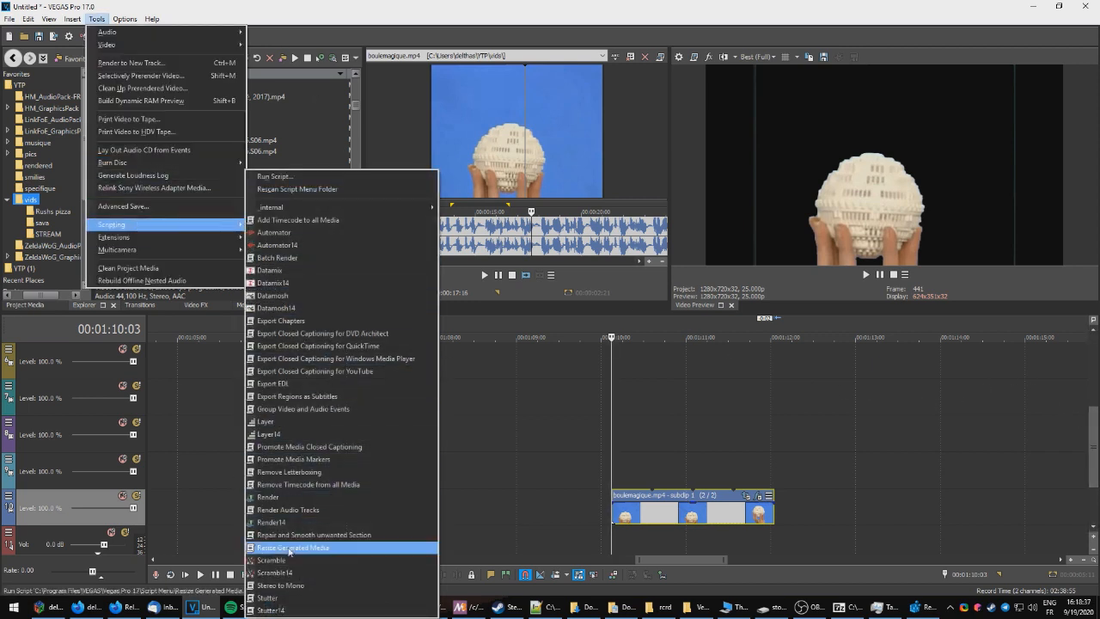
{"action": "left_click", "coordinate": [274, 434]}
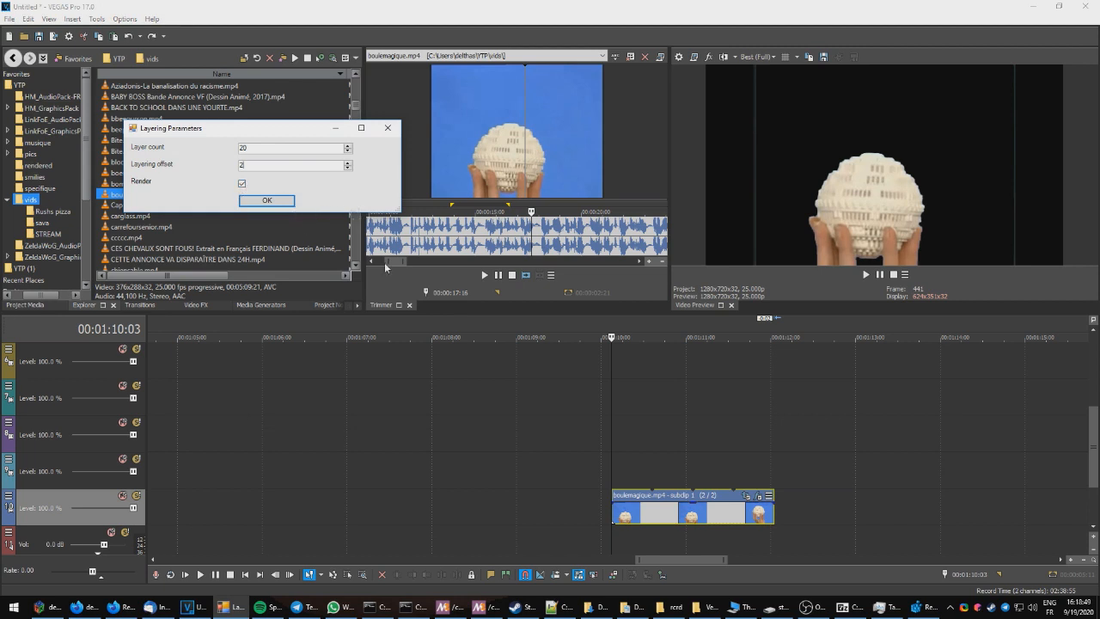
{"action": "key", "text": "Return"}
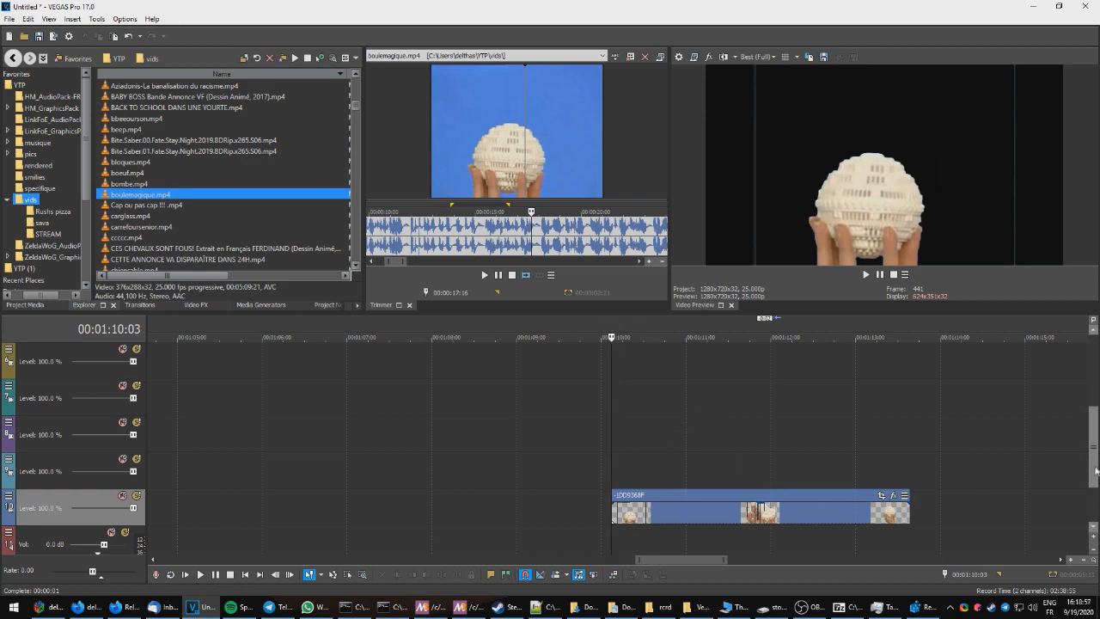
Step: Play back the rendered layered ball clip from its start
{"action": "scroll", "coordinate": [1095, 471], "scroll_direction": "down", "scroll_amount": 1}
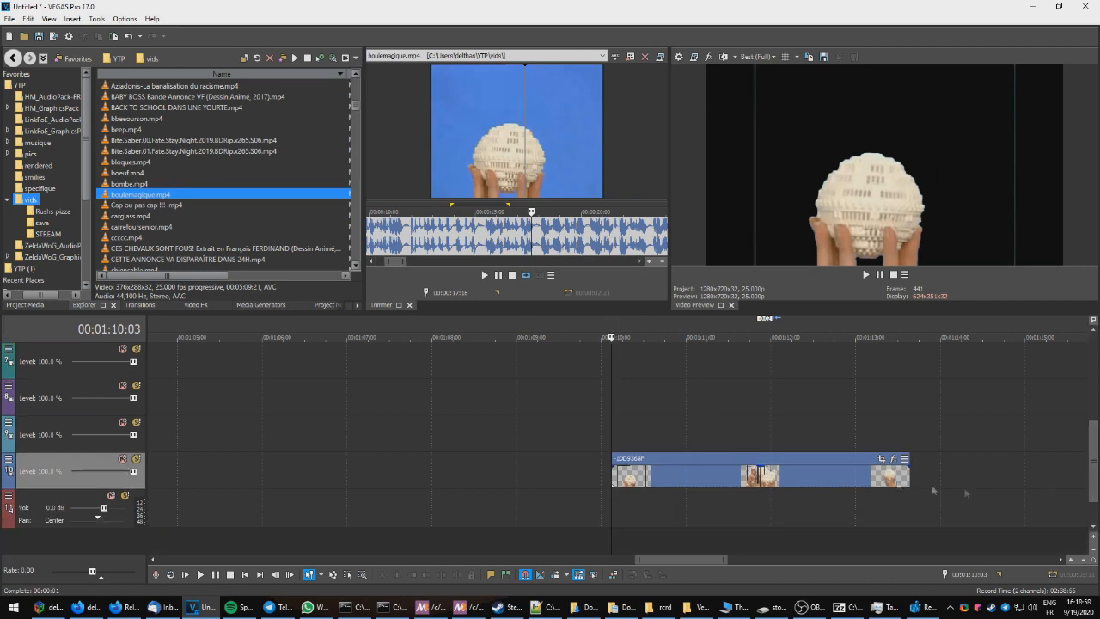
{"action": "left_click", "coordinate": [613, 420]}
{"action": "key", "text": "space"}
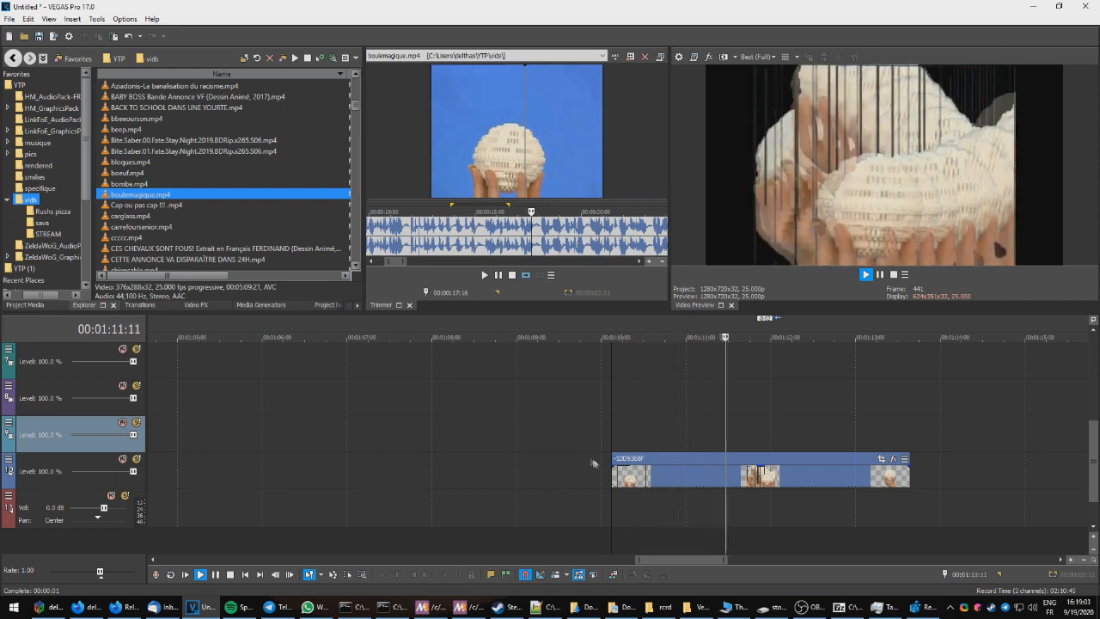
{"action": "key", "text": "space"}
Step: Drag the selected boulemagique.mp4 segment from the trimmer onto the timeline around 00:01:18 and play it
{"action": "left_click_drag", "start_coordinate": [791, 481], "coordinate": [771, 482]}
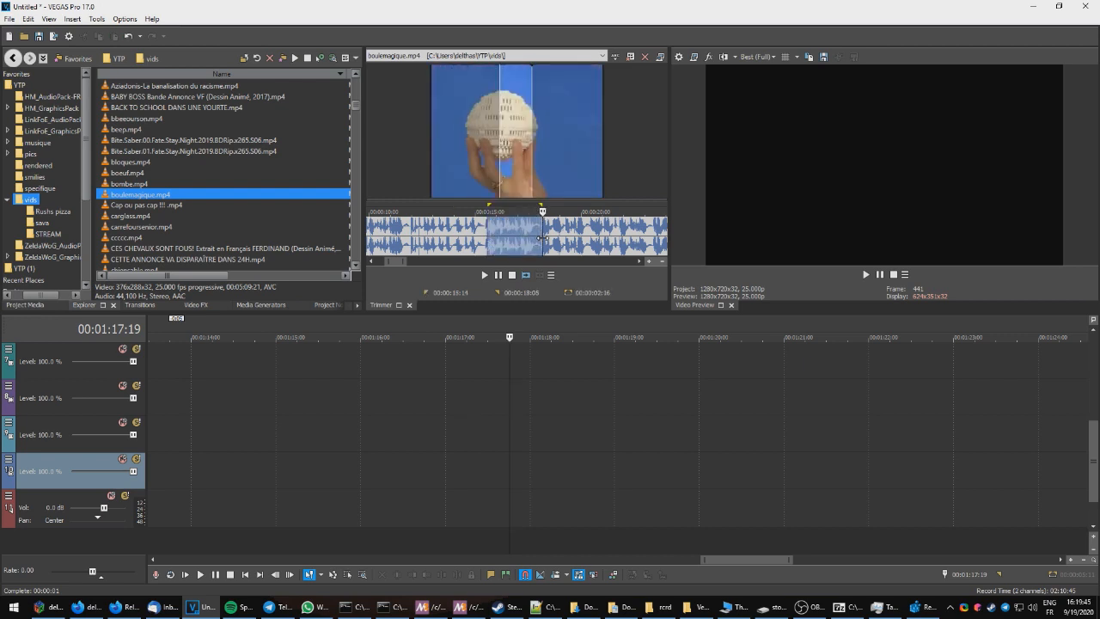
{"action": "left_click_drag", "start_coordinate": [542, 238], "coordinate": [623, 481]}
{"action": "key", "text": "space"}
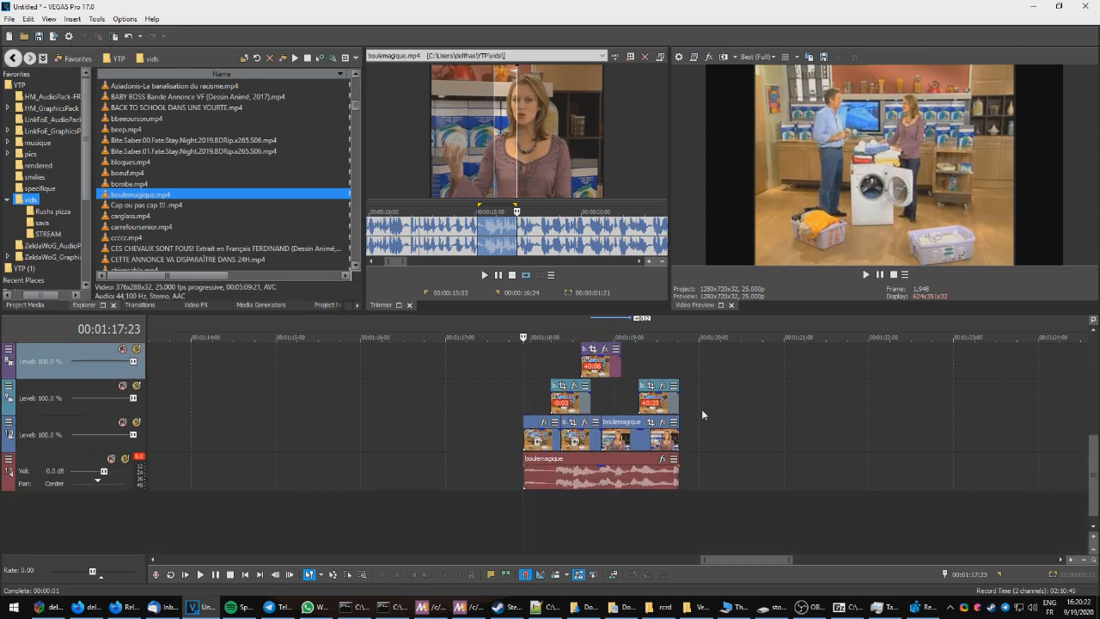
Step: Undo the last edit and set a time selection spanning the stacked boulemagique clips from about 00:01:17:19 to 00:01:19:19
{"action": "key", "text": "ctrl+z"}
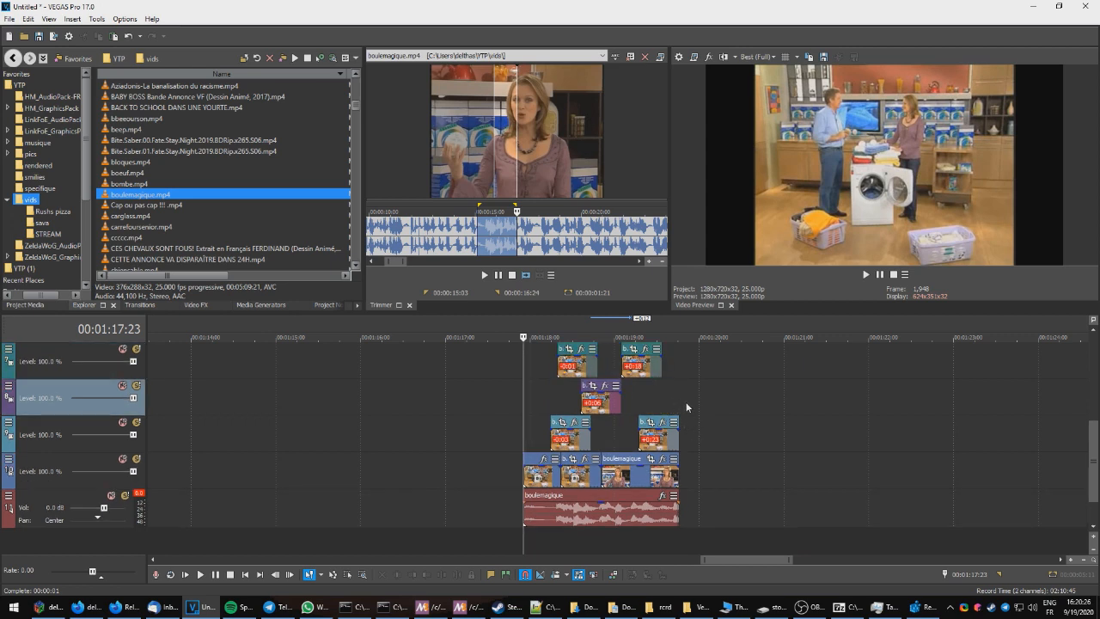
{"action": "left_click", "coordinate": [702, 397]}
{"action": "left_click", "coordinate": [524, 393]}
{"action": "left_click", "coordinate": [680, 395]}
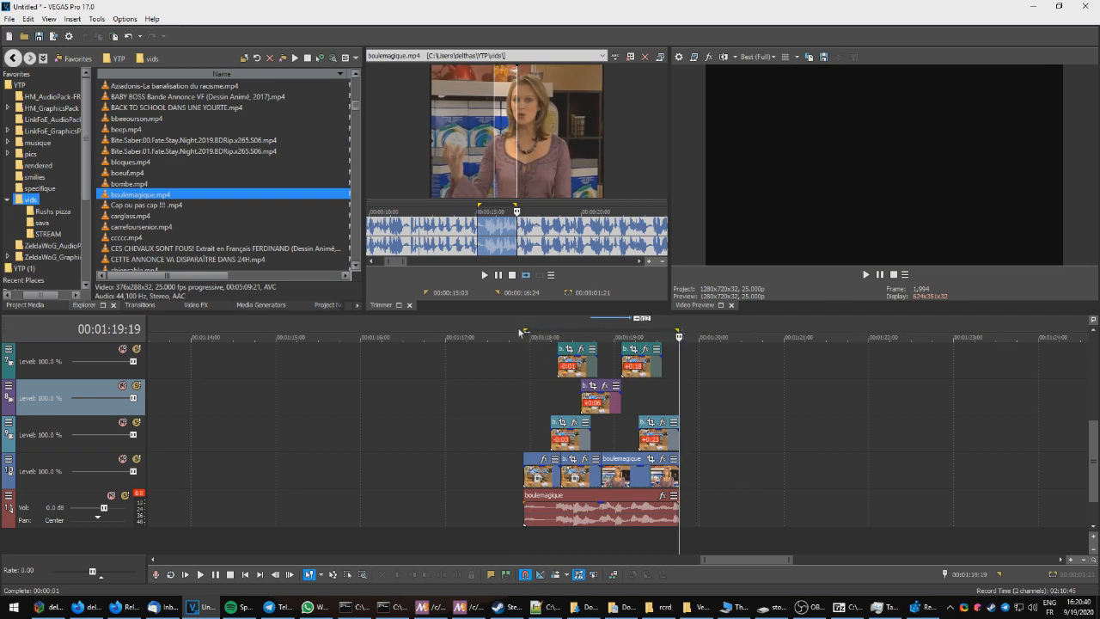
Step: Render the selection with the Render14 script and move the rendered clip to start around 00:01:20:17
{"action": "left_click", "coordinate": [96, 18]}
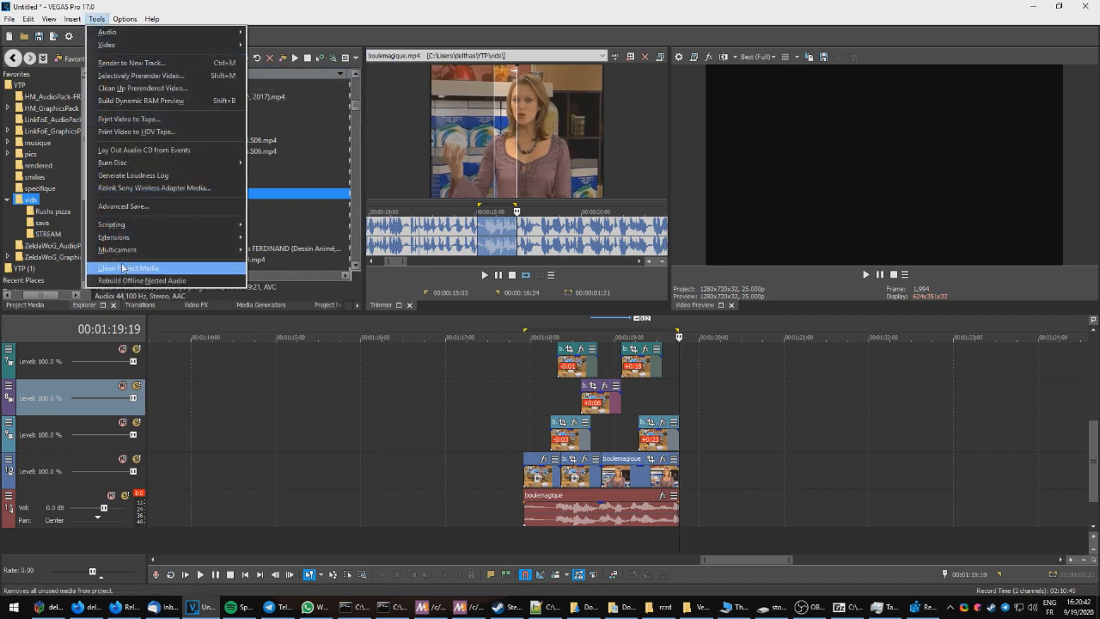
{"action": "mouse_move", "coordinate": [206, 224]}
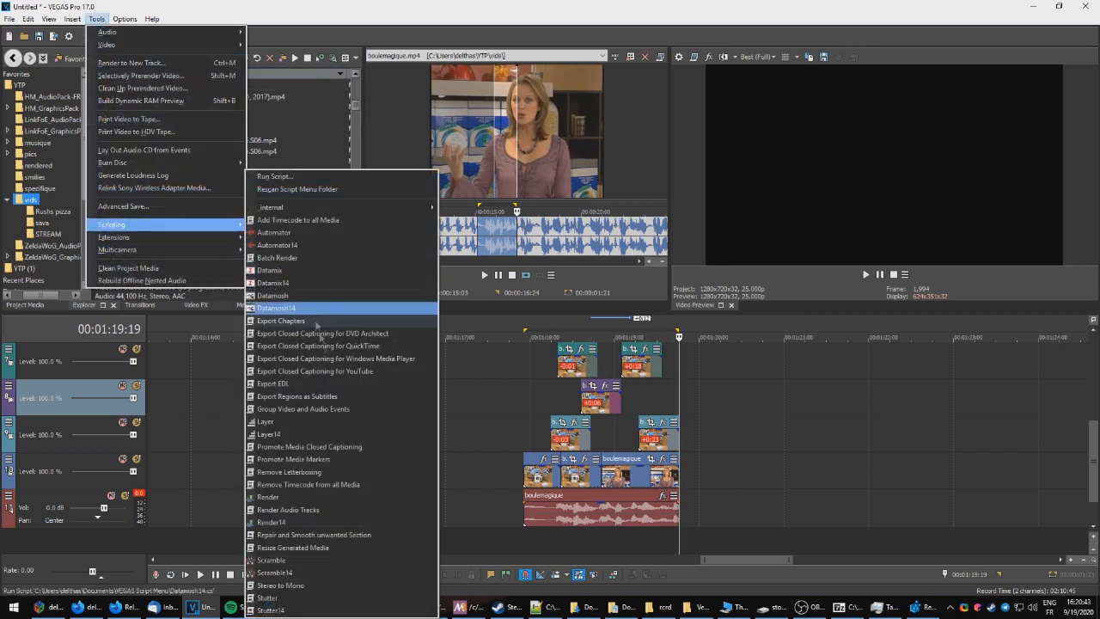
{"action": "left_click", "coordinate": [318, 521]}
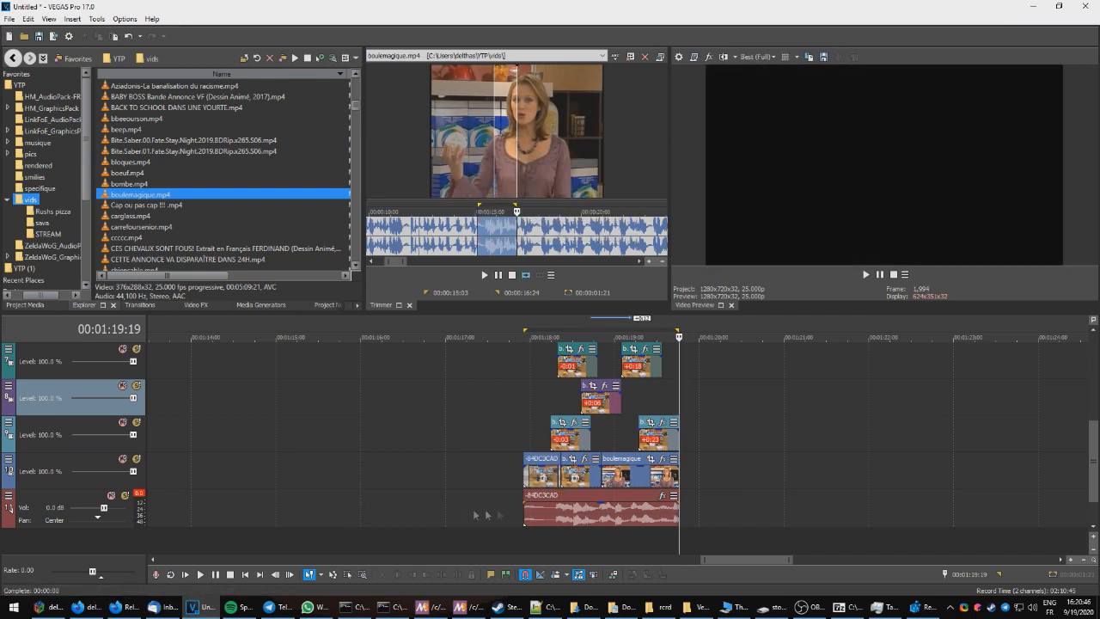
{"action": "left_click_drag", "start_coordinate": [541, 502], "coordinate": [775, 496]}
Step: Play back the rendered clip and return the cursor to its start
{"action": "left_click", "coordinate": [753, 444]}
{"action": "key", "text": "space"}
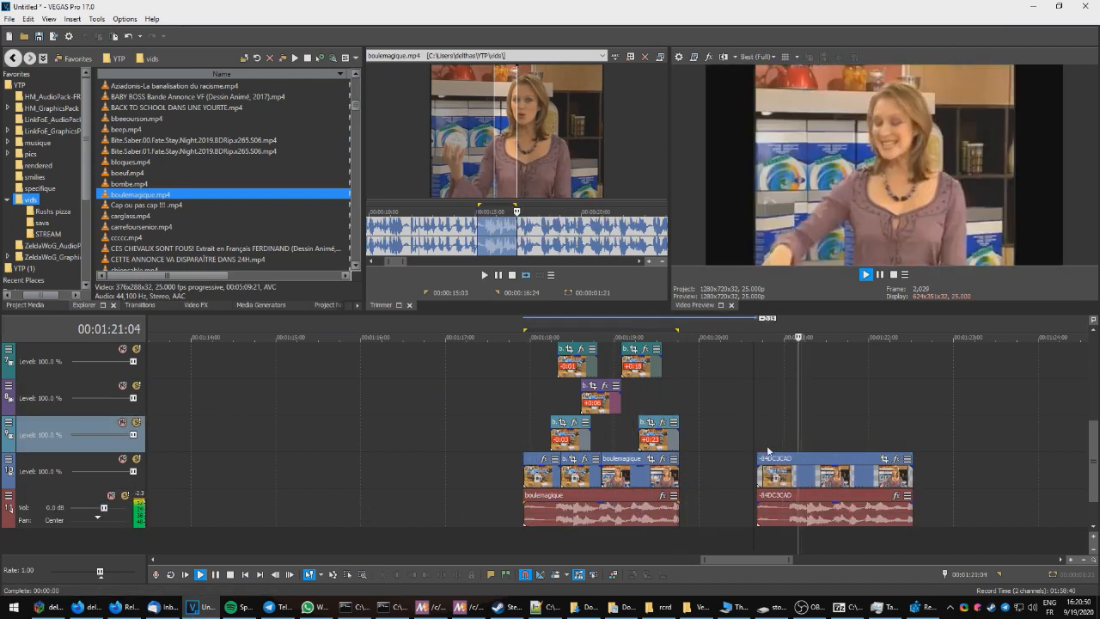
{"action": "key", "text": "space"}
{"action": "left_click", "coordinate": [756, 438]}
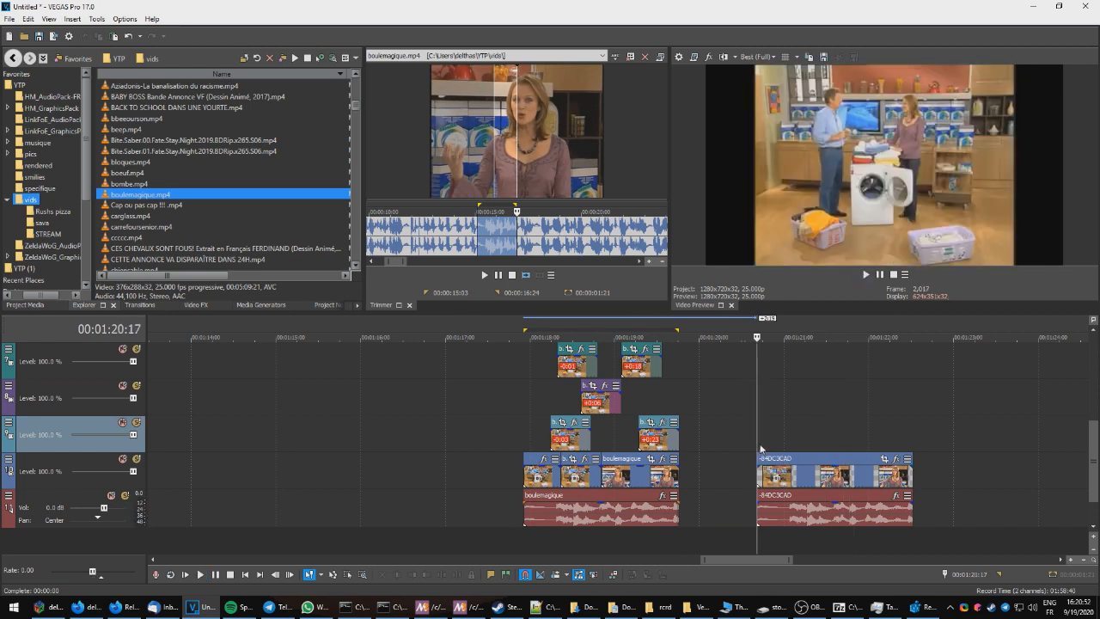
{"action": "scroll", "coordinate": [737, 472], "scroll_direction": "up", "scroll_amount": 3}
{"action": "scroll", "coordinate": [736, 494], "scroll_direction": "down", "scroll_amount": 3}
{"action": "scroll", "coordinate": [740, 438], "scroll_direction": "up", "scroll_amount": 2}
{"action": "scroll", "coordinate": [710, 484], "scroll_direction": "down", "scroll_amount": 2}
Step: Place a 02_interpretation_thermodynamique.mp4 segment on the timeline near 00:01:23 and select its video and audio events
{"action": "left_click", "coordinate": [347, 574]}
{"action": "left_click_drag", "start_coordinate": [702, 480], "coordinate": [528, 326]}
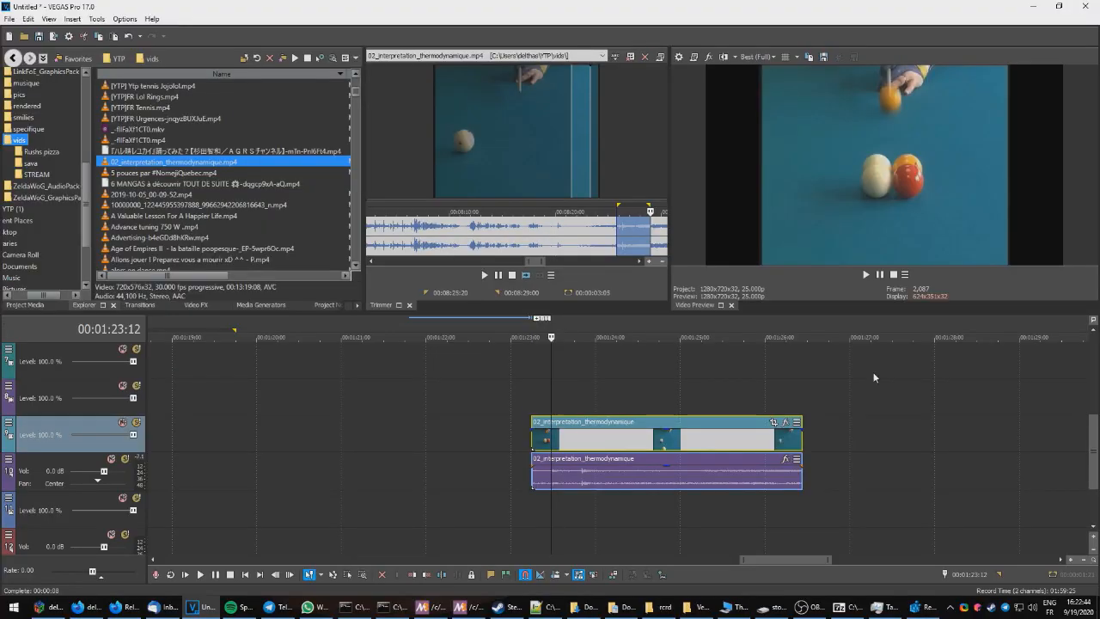
{"action": "left_click", "coordinate": [603, 439]}
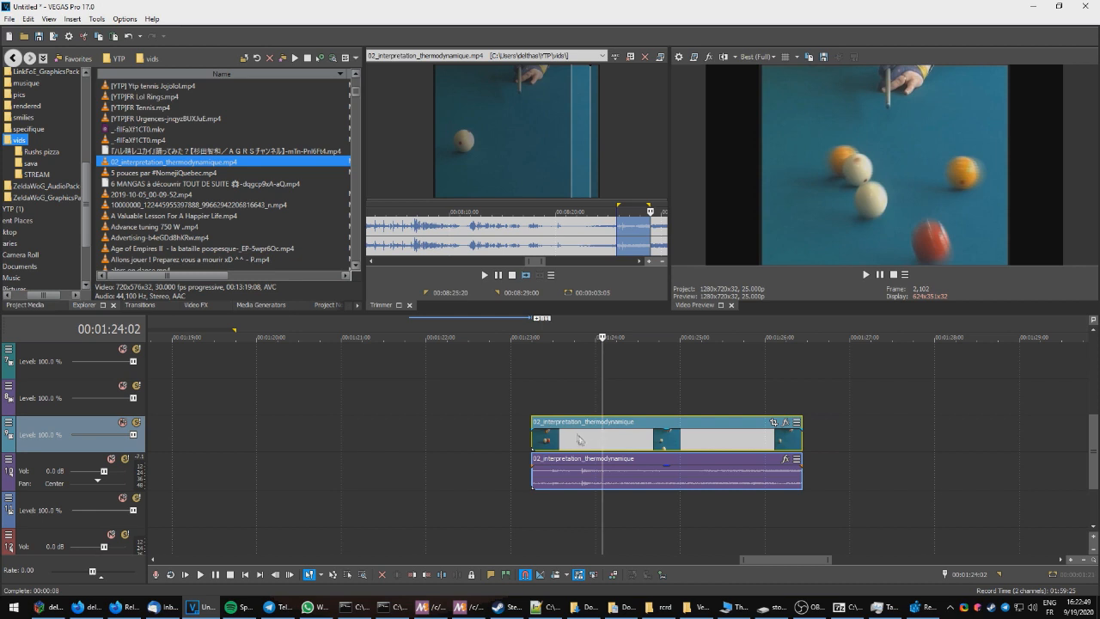
{"action": "left_click", "coordinate": [574, 468]}
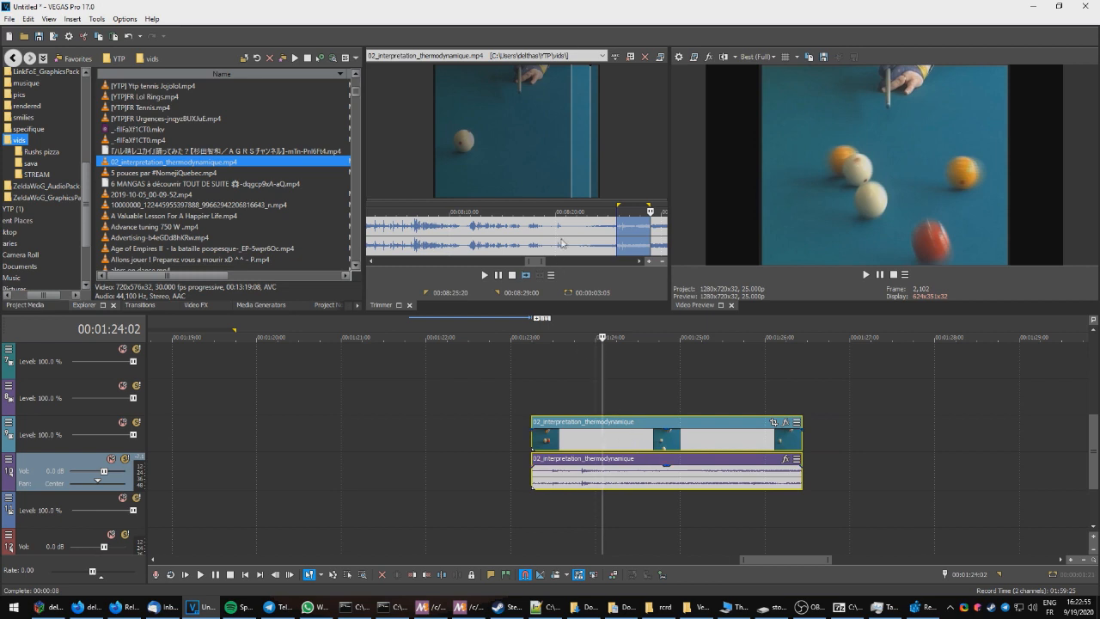
Step: Scramble the selected thermodynamique clip with the Scramble14 script at its default scramble size
{"action": "left_click", "coordinate": [94, 18]}
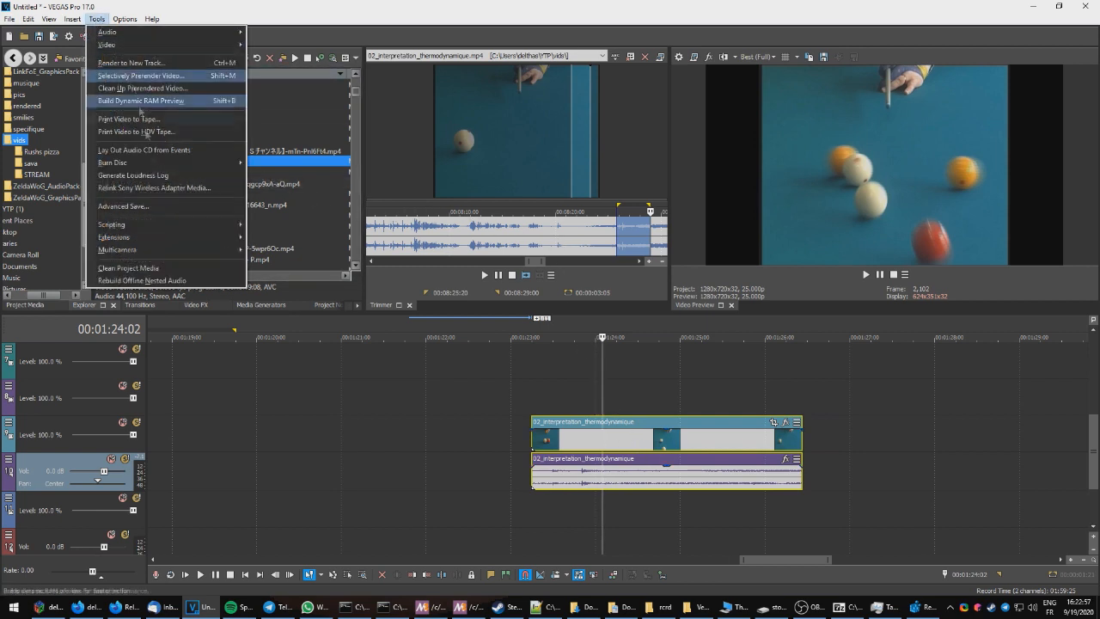
{"action": "mouse_move", "coordinate": [138, 227]}
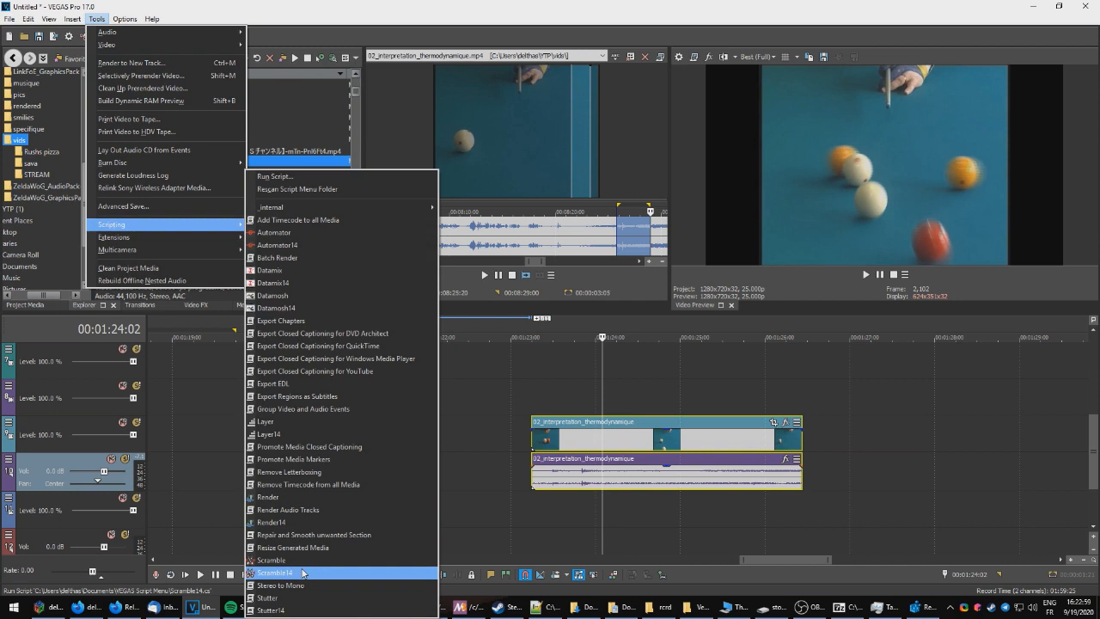
{"action": "left_click", "coordinate": [273, 572]}
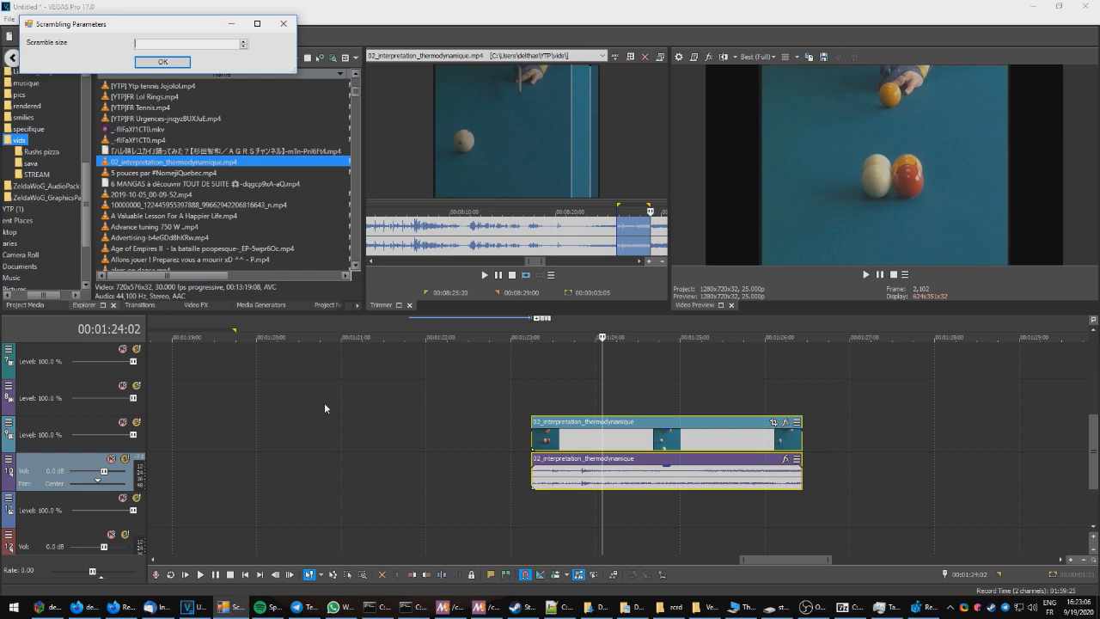
{"action": "key", "text": "Return"}
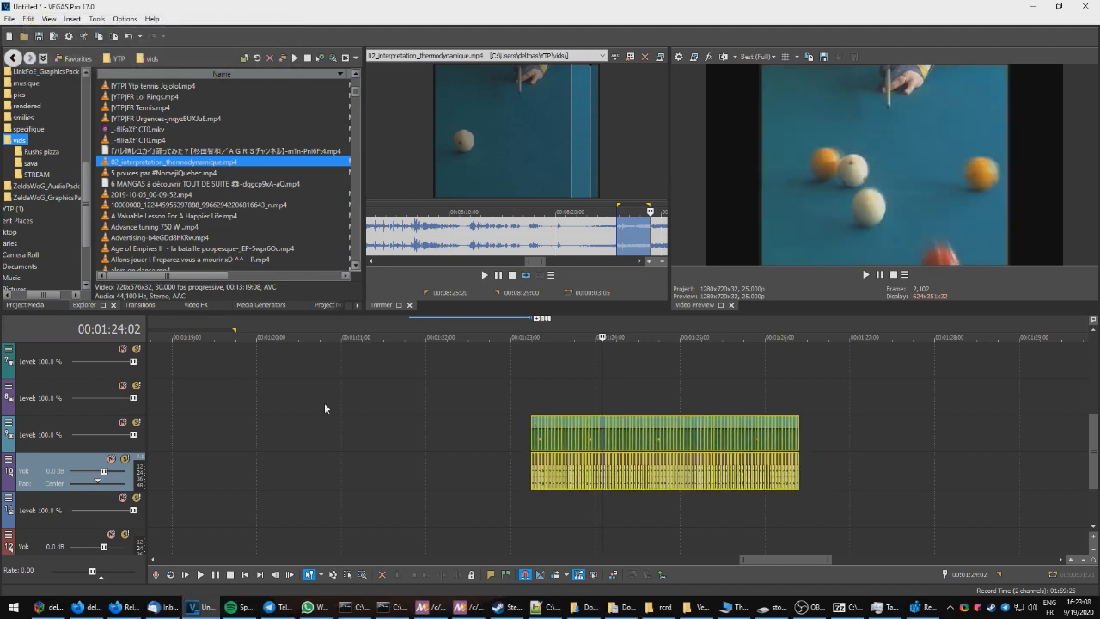
Step: Play back the scrambled clip from its start
{"action": "left_click", "coordinate": [530, 404]}
{"action": "key", "text": "space"}
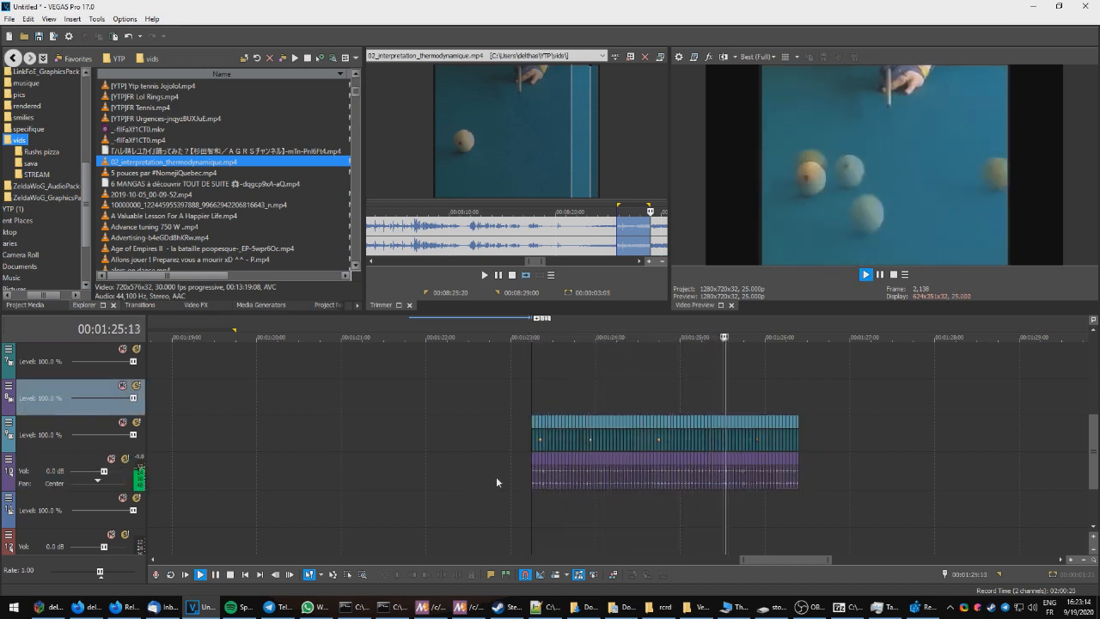
{"action": "key", "text": "space"}
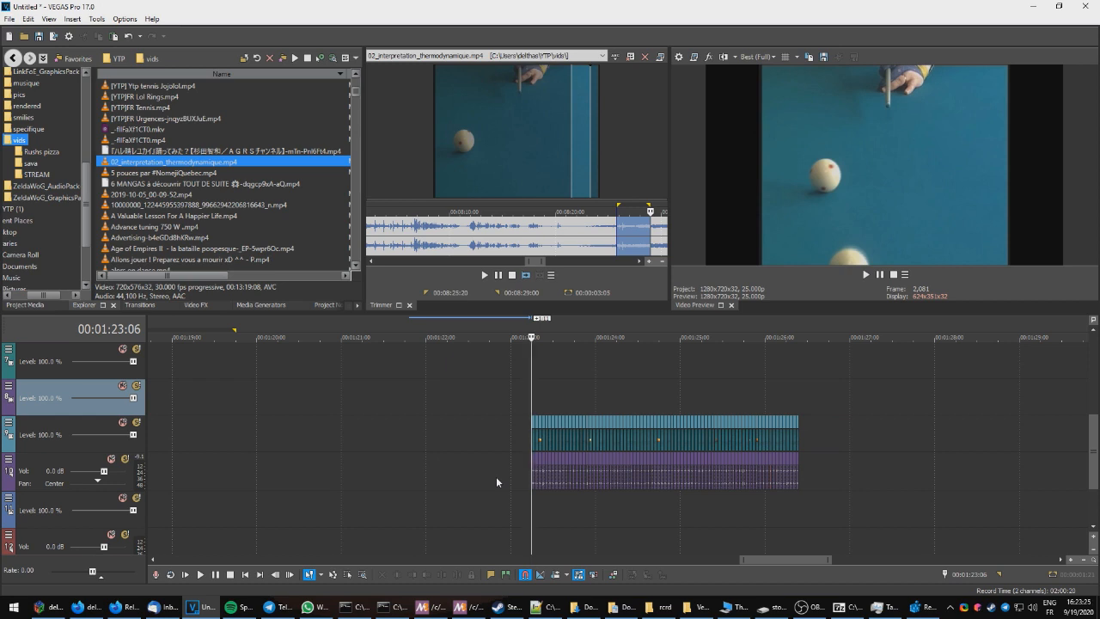
Step: Undo the scramble and reapply it with the Scramble script using a scramble size of 3
{"action": "key", "text": "ctrl+z"}
{"action": "left_click", "coordinate": [97, 18]}
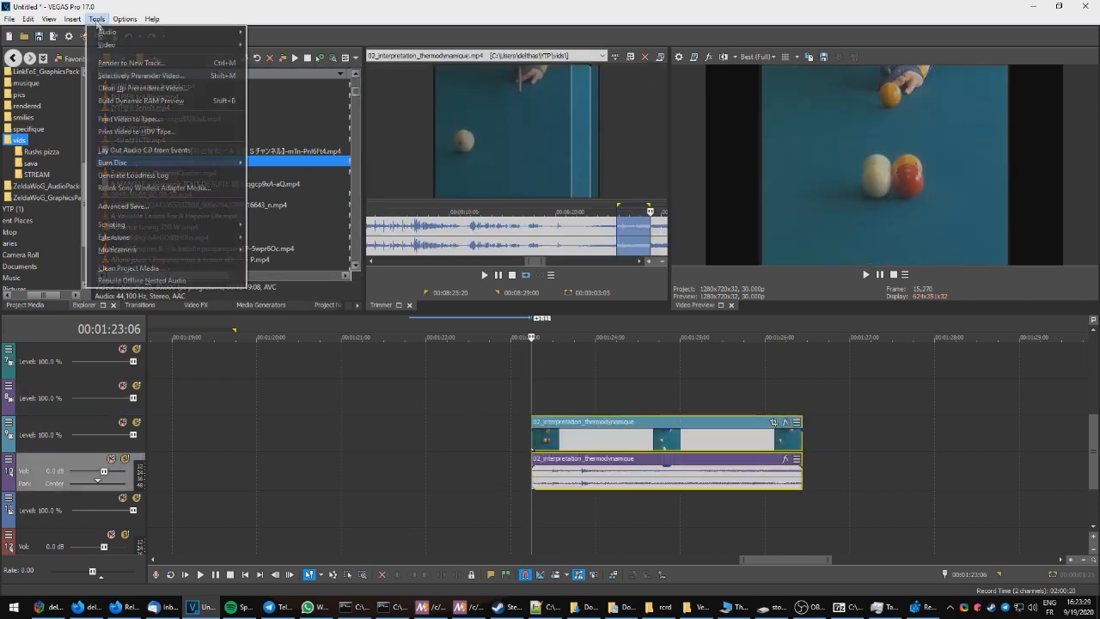
{"action": "mouse_move", "coordinate": [151, 228]}
{"action": "left_click", "coordinate": [316, 560]}
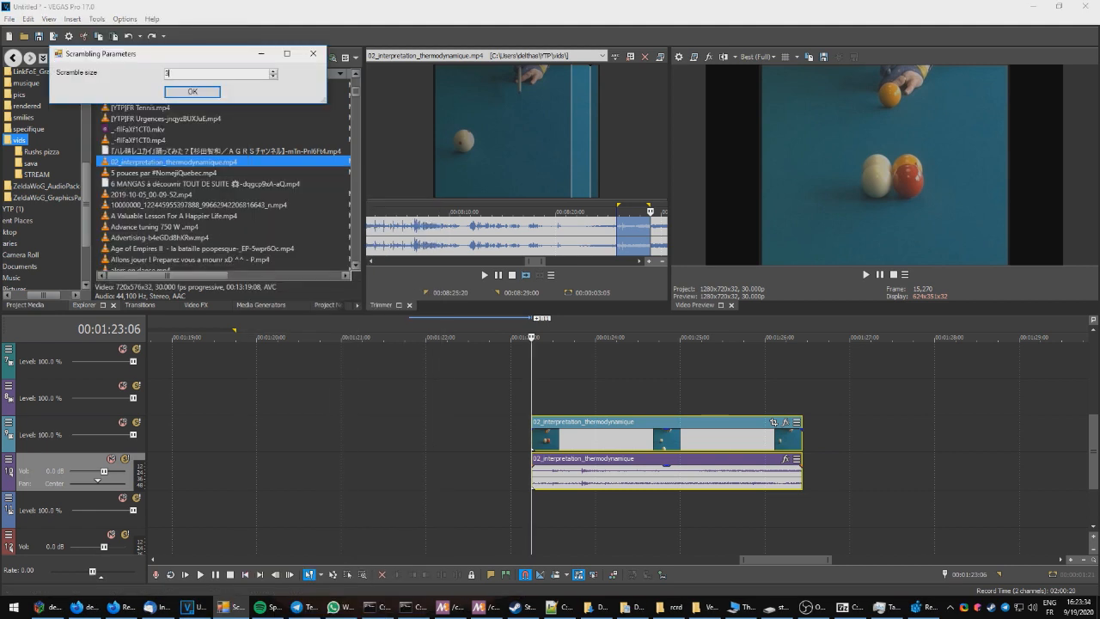
{"action": "key", "text": "Return"}
Step: Play back the rescrambled clip
{"action": "key", "text": "space"}
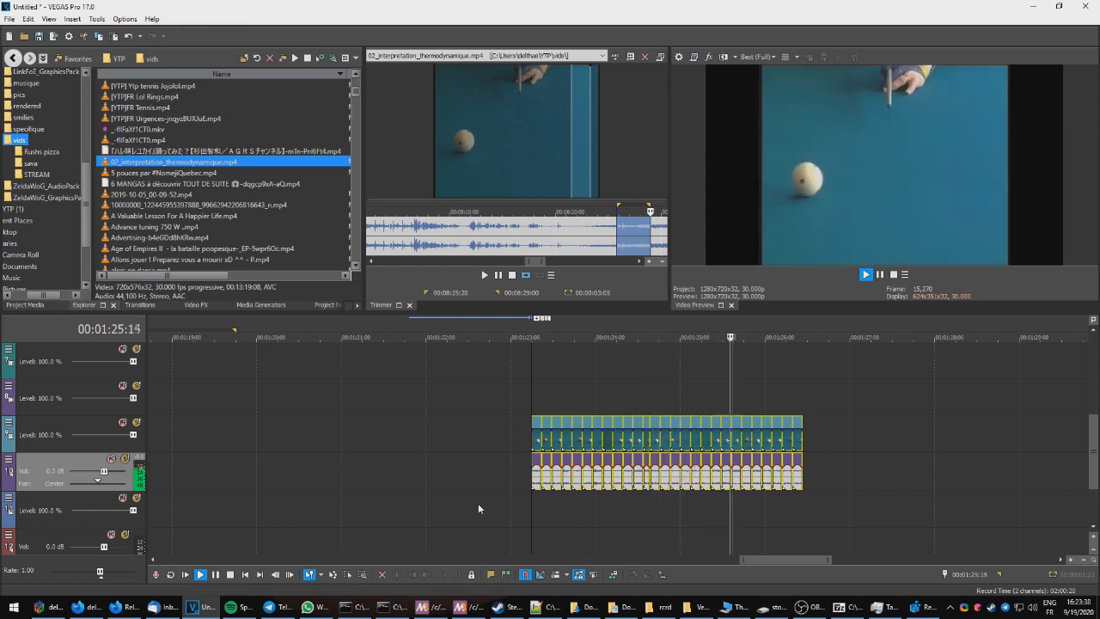
{"action": "key", "text": "space"}
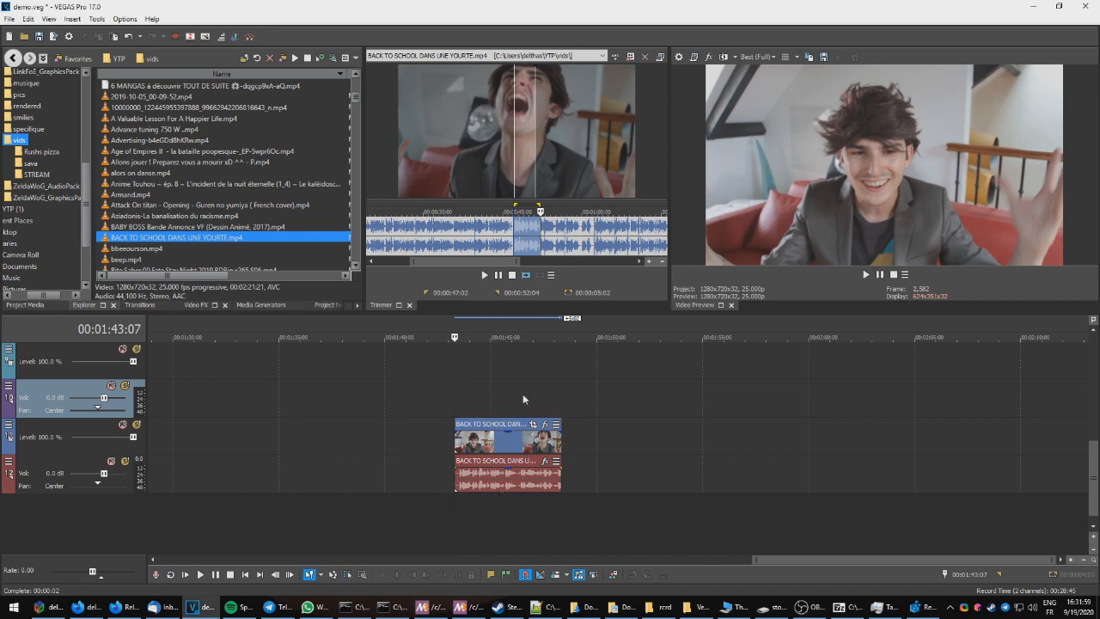
{"action": "key", "text": "space"}
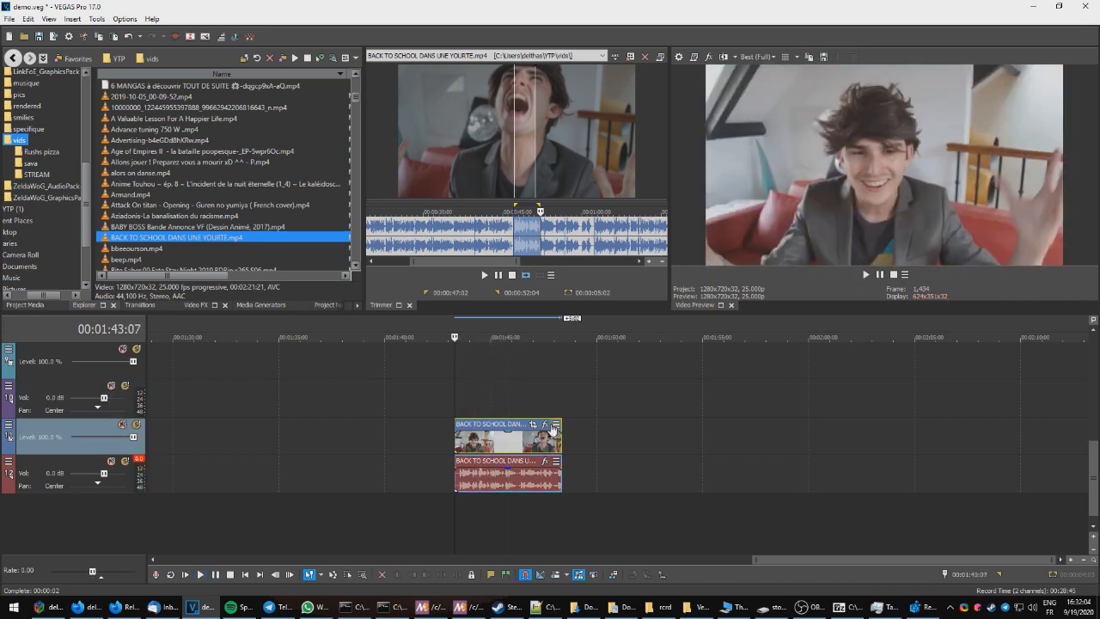
Step: Add Mirror, Pixelate, Radial Blur, Spherize and Starburst event effects to the BACK TO SCHOOL DANS UNE YOURTE clip, then close the FX window
{"action": "left_click", "coordinate": [547, 426]}
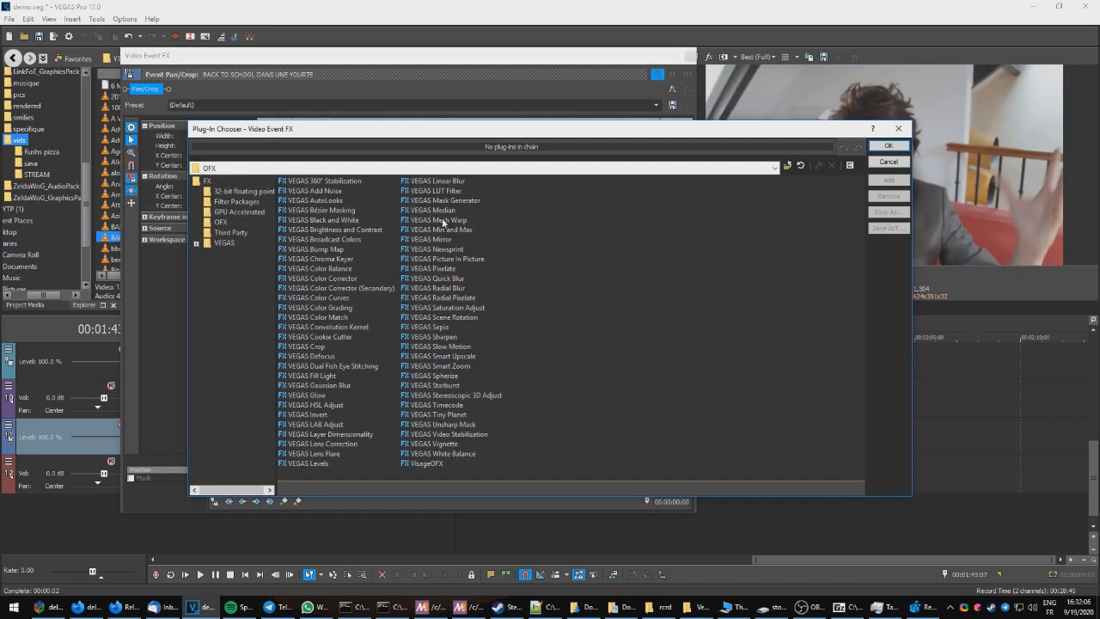
{"action": "left_click_drag", "start_coordinate": [486, 129], "coordinate": [441, 103]}
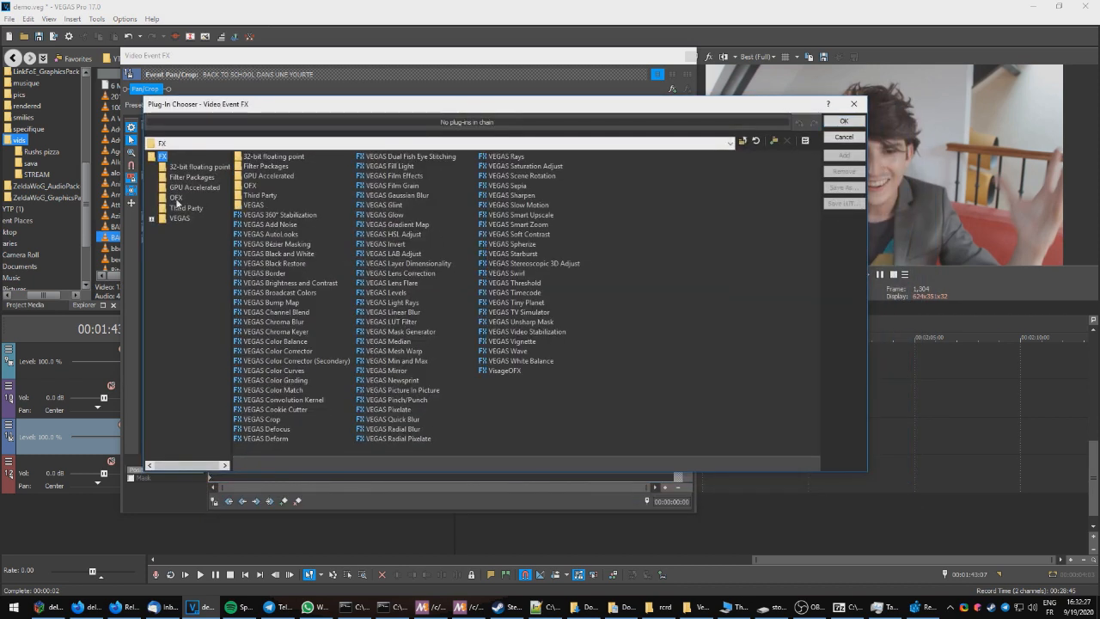
{"action": "left_click", "coordinate": [176, 198]}
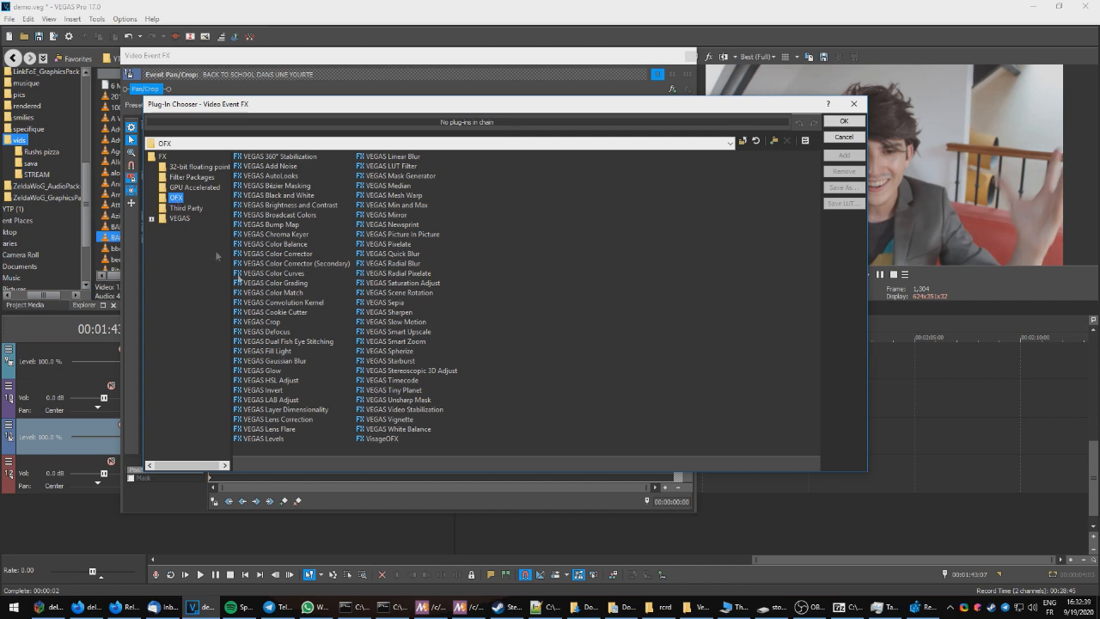
{"action": "double_click", "coordinate": [394, 214]}
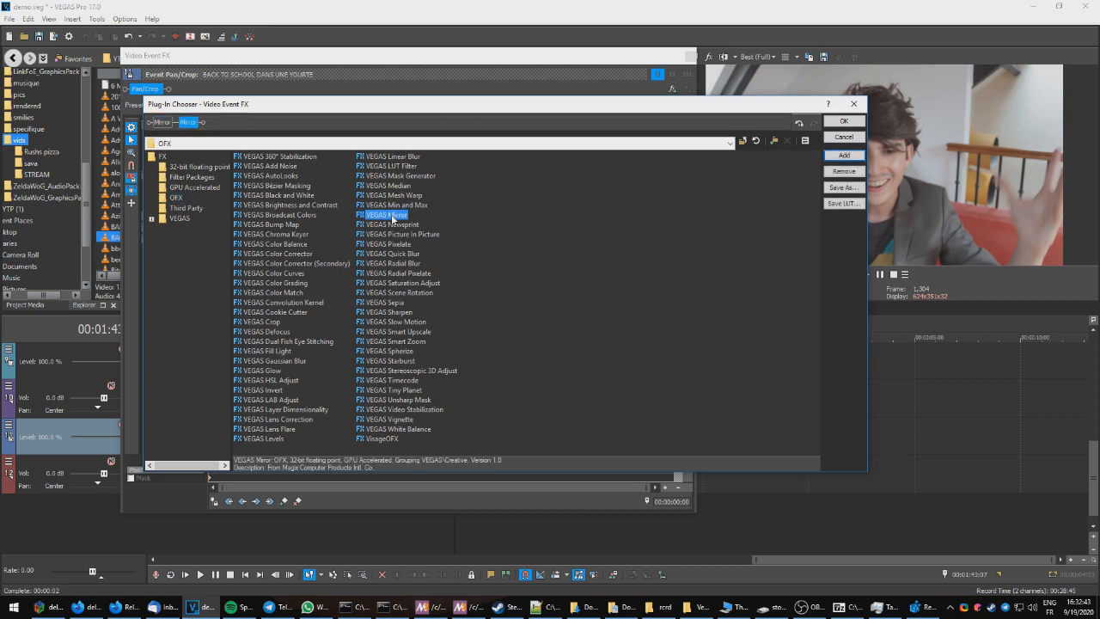
{"action": "double_click", "coordinate": [393, 247]}
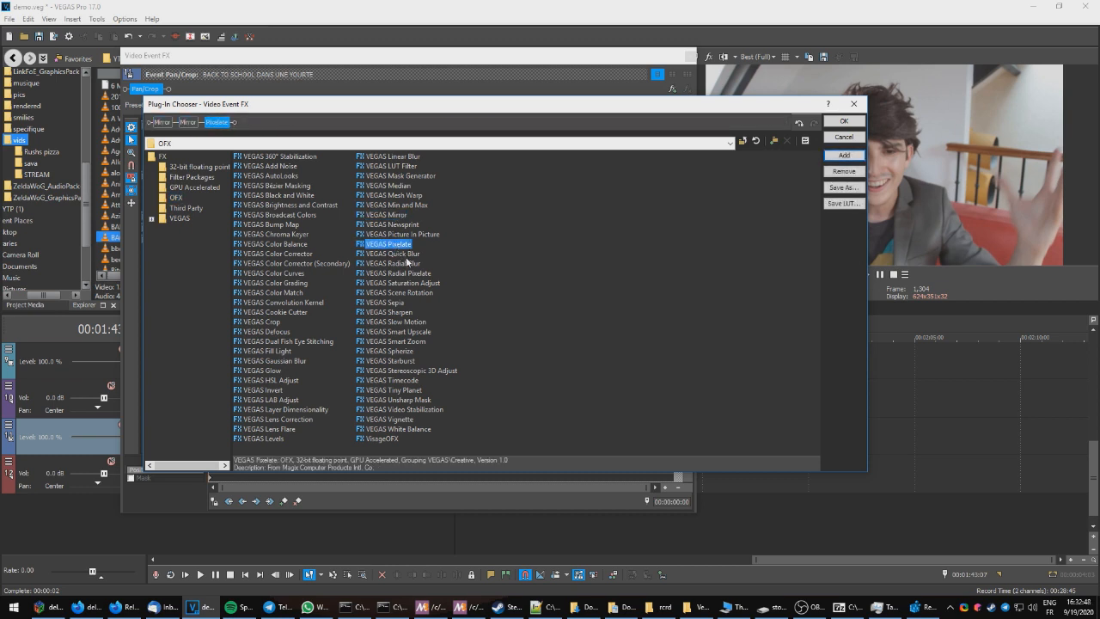
{"action": "left_click", "coordinate": [400, 264]}
{"action": "double_click", "coordinate": [399, 266]}
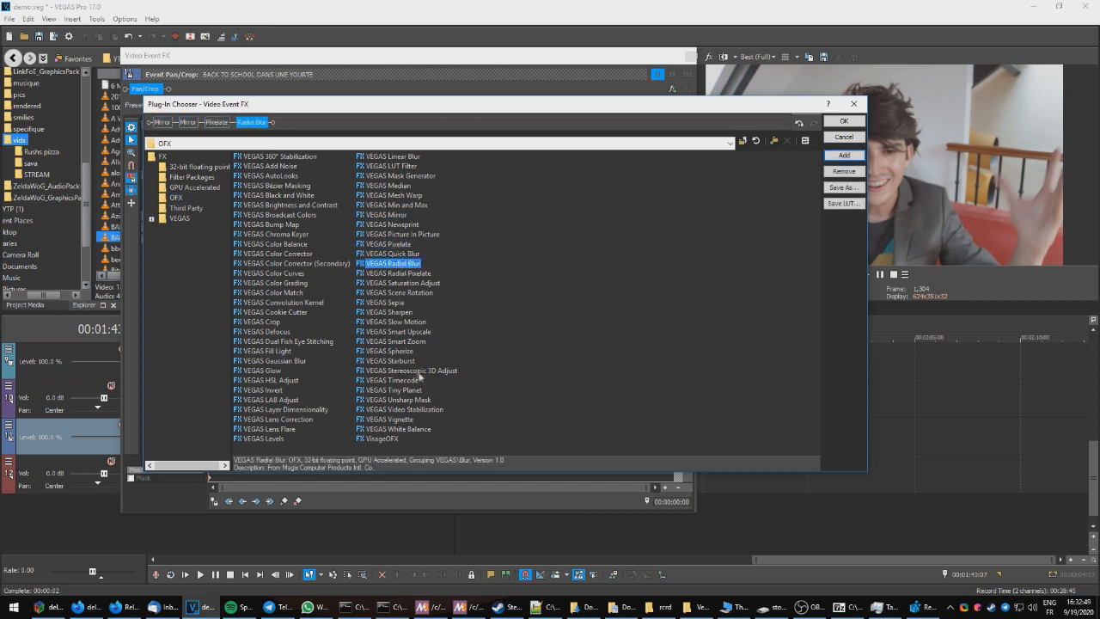
{"action": "double_click", "coordinate": [396, 351]}
{"action": "double_click", "coordinate": [405, 362]}
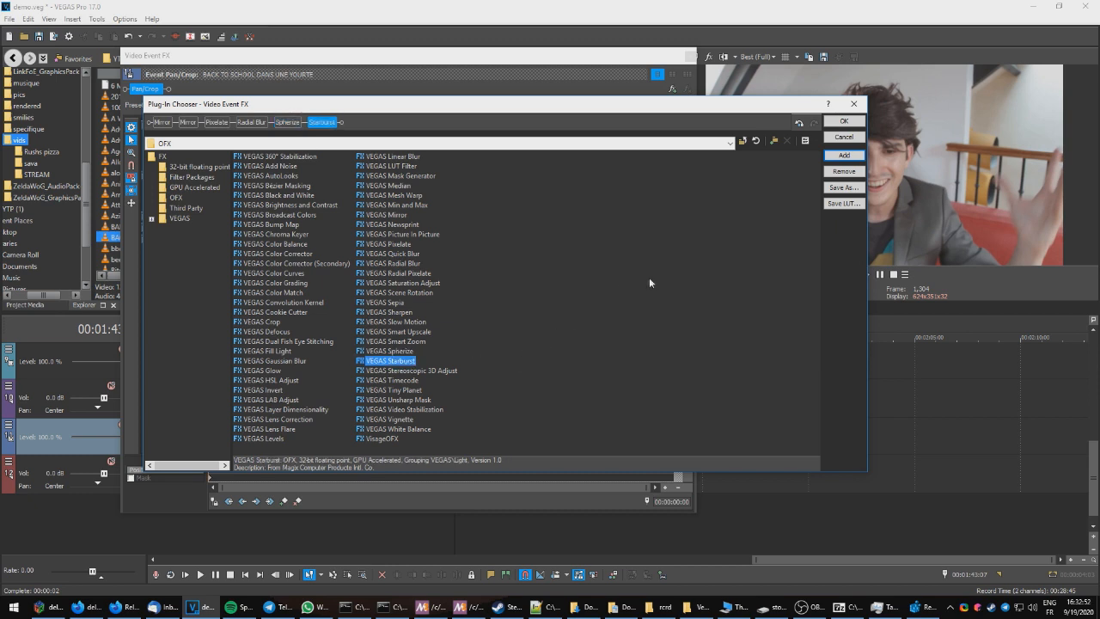
{"action": "left_click", "coordinate": [828, 122]}
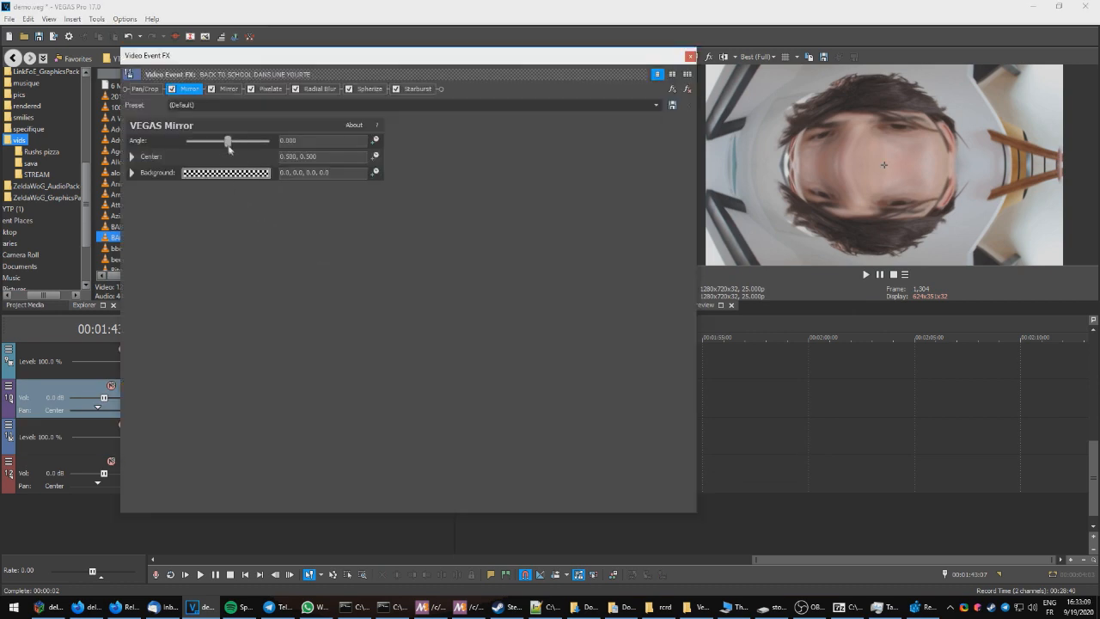
{"action": "left_click", "coordinate": [375, 141]}
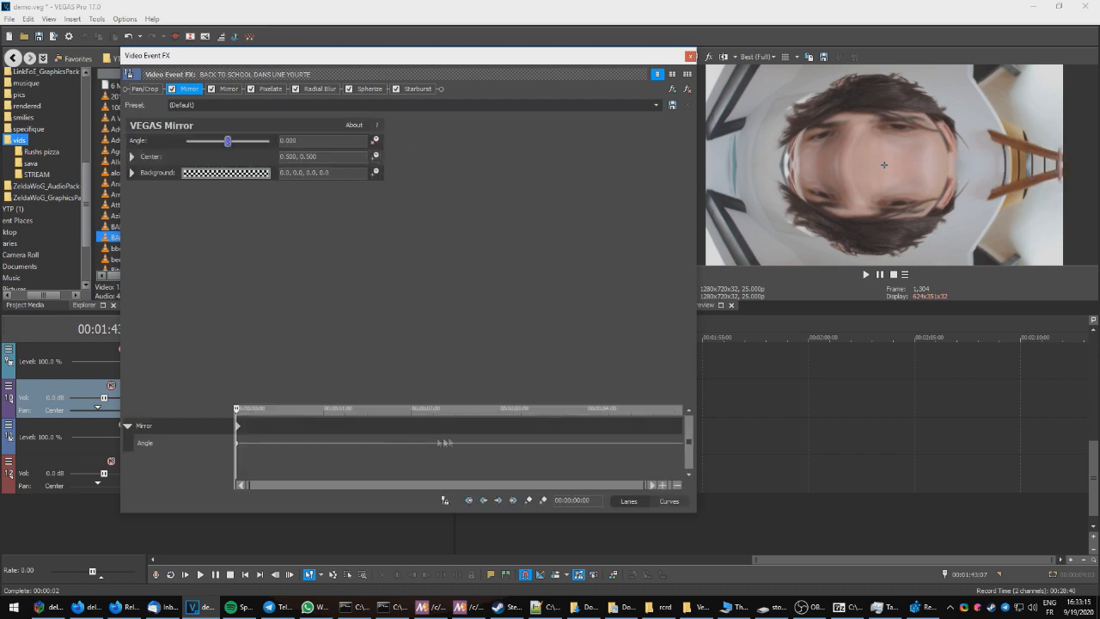
{"action": "left_click", "coordinate": [689, 56]}
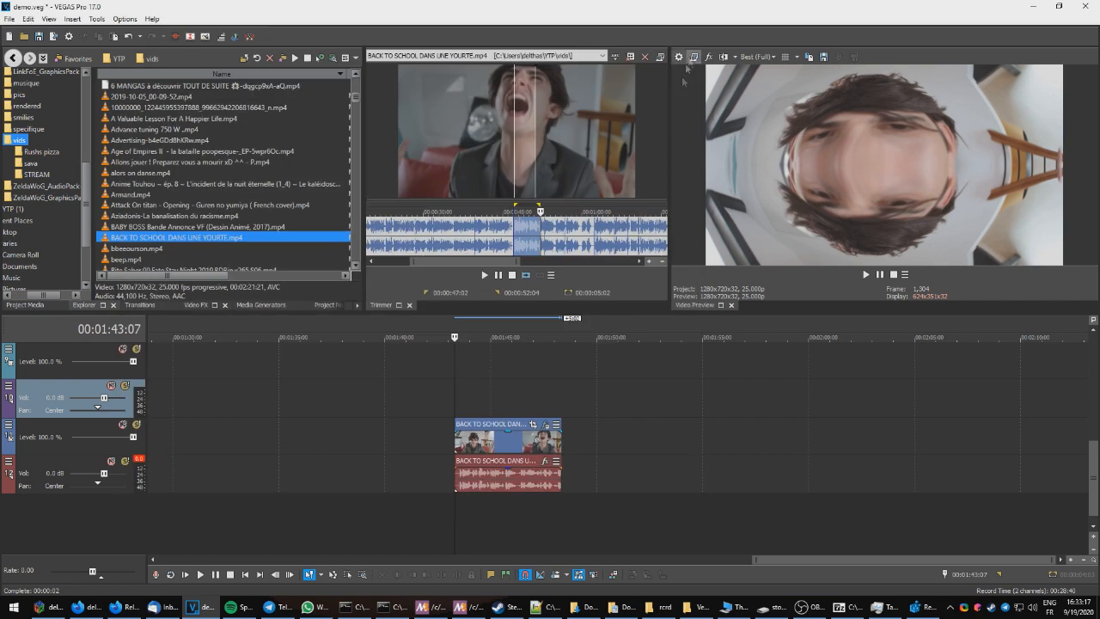
Step: Return the cursor to the clip's start and run the Automator14 script to randomize its effects
{"action": "left_click", "coordinate": [471, 444]}
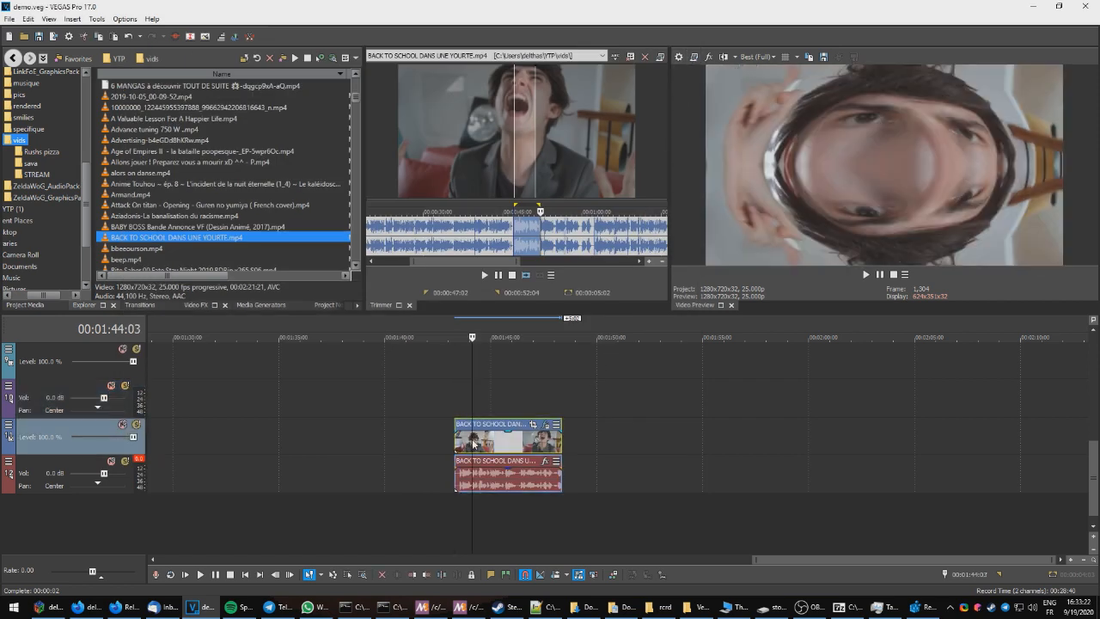
{"action": "left_click", "coordinate": [455, 427]}
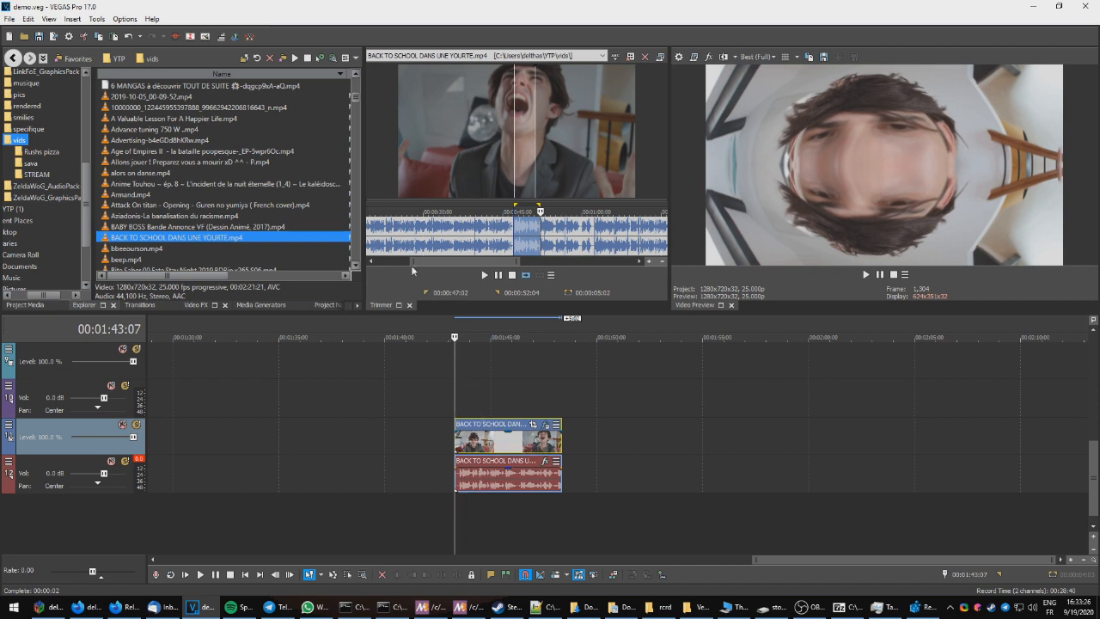
{"action": "left_click", "coordinate": [96, 18]}
{"action": "mouse_move", "coordinate": [211, 226]}
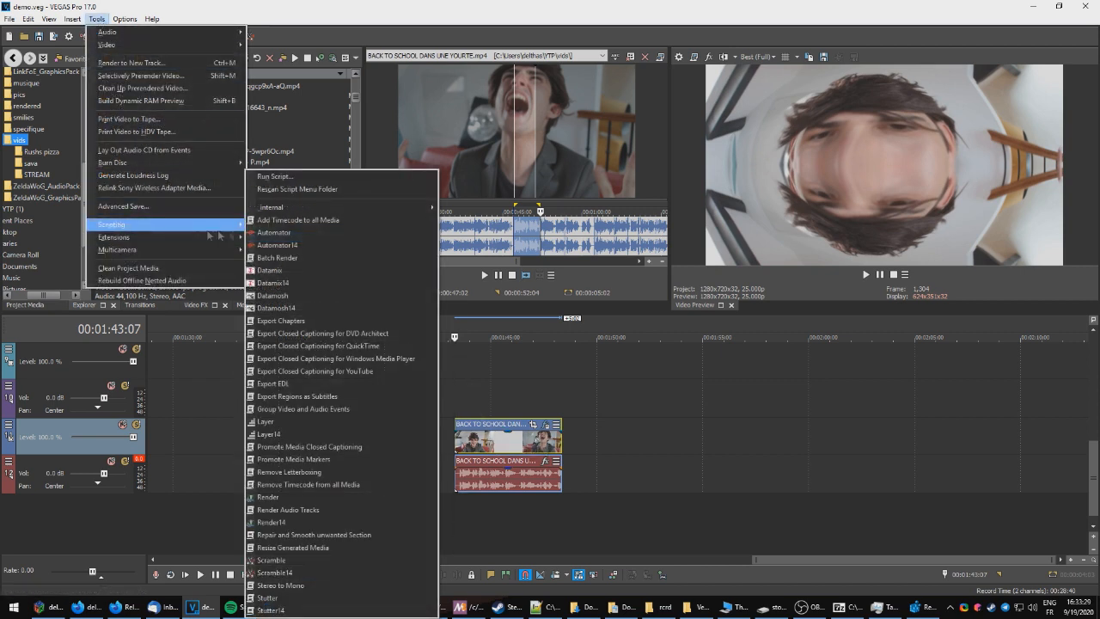
{"action": "left_click", "coordinate": [306, 243]}
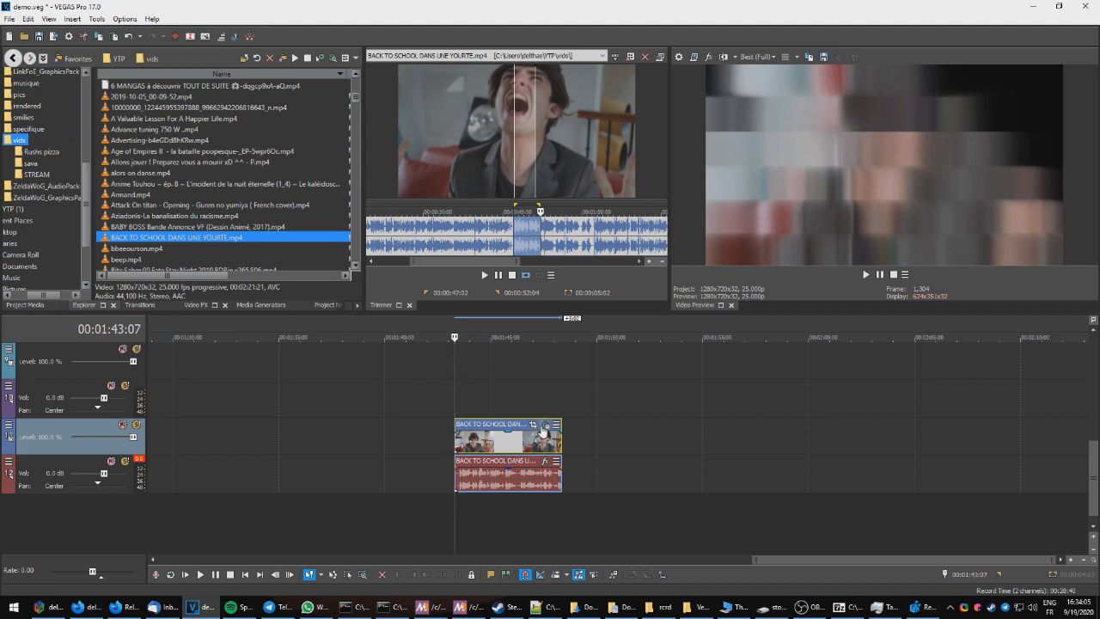
Step: Play back the automated BACK TO SCHOOL clip from its start
{"action": "left_click", "coordinate": [541, 425]}
{"action": "left_click", "coordinate": [456, 404]}
{"action": "key", "text": "space"}
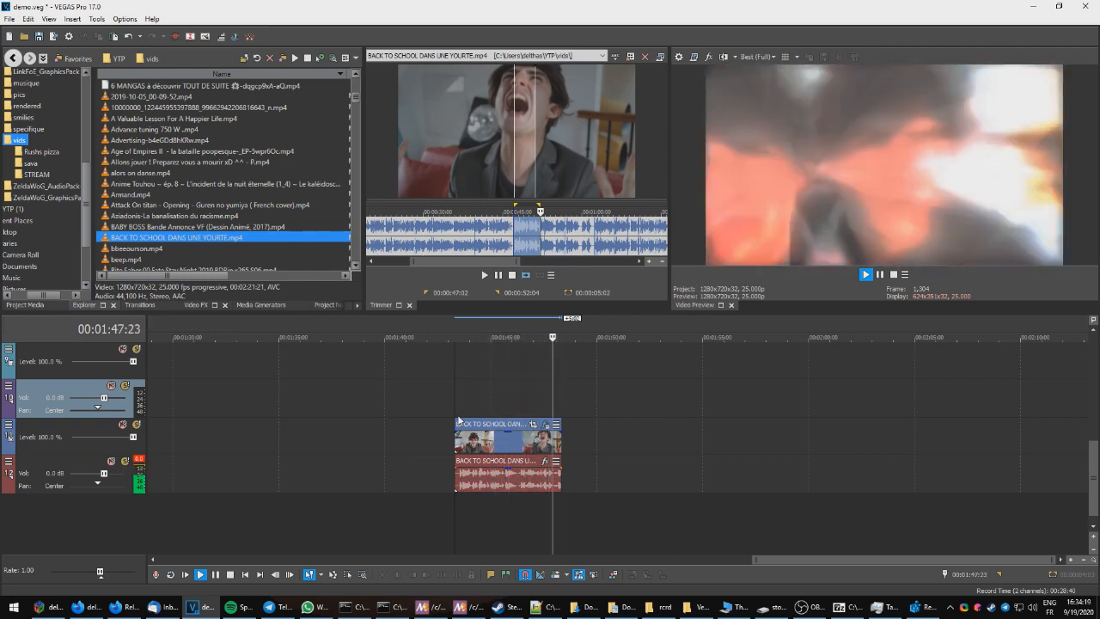
{"action": "key", "text": "space"}
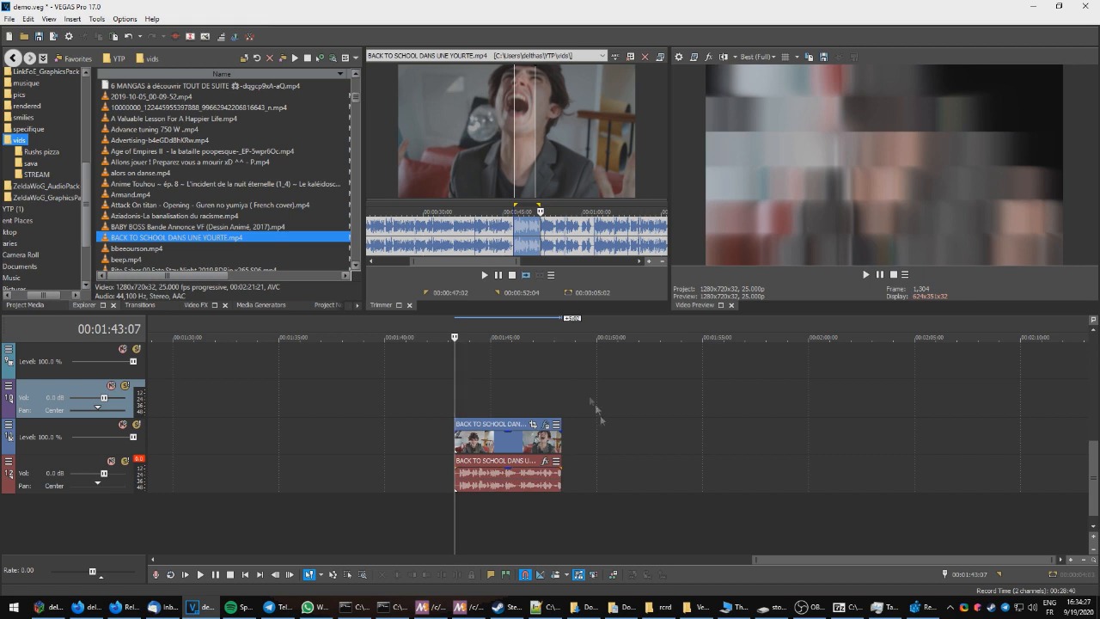
Step: Set a time selection over the BACK TO SCHOOL clip from 00:01:43:07 to 00:01:48:09
{"action": "scroll", "coordinate": [600, 415], "scroll_direction": "left", "scroll_amount": 3}
{"action": "scroll", "coordinate": [816, 557], "scroll_direction": "right", "scroll_amount": 2}
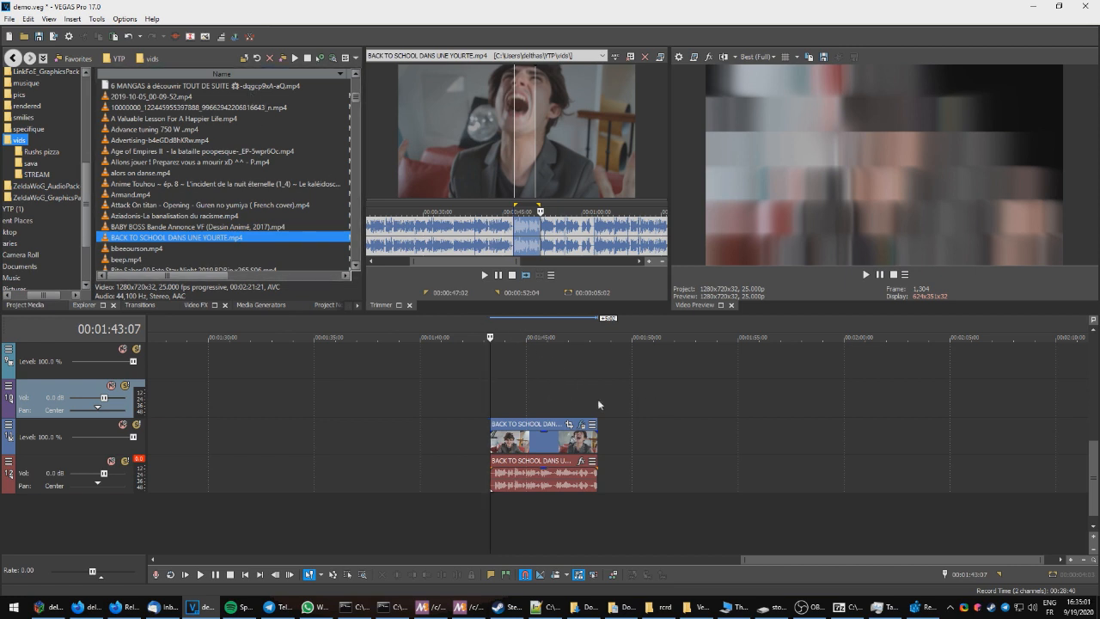
{"action": "left_click_drag", "start_coordinate": [597, 404], "coordinate": [490, 400]}
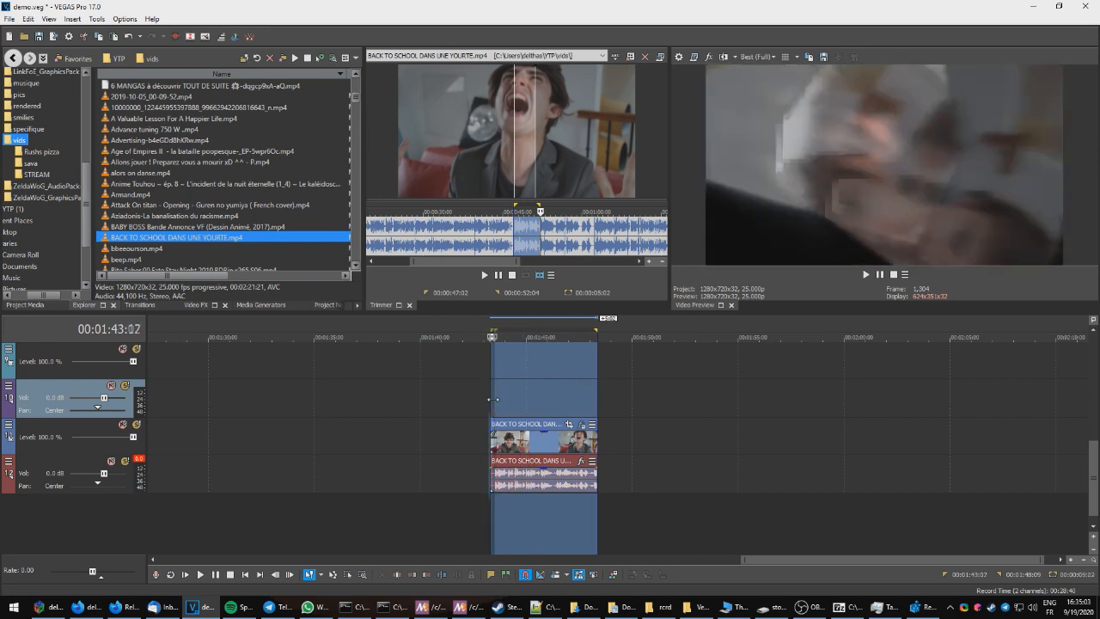
{"action": "left_click", "coordinate": [491, 398]}
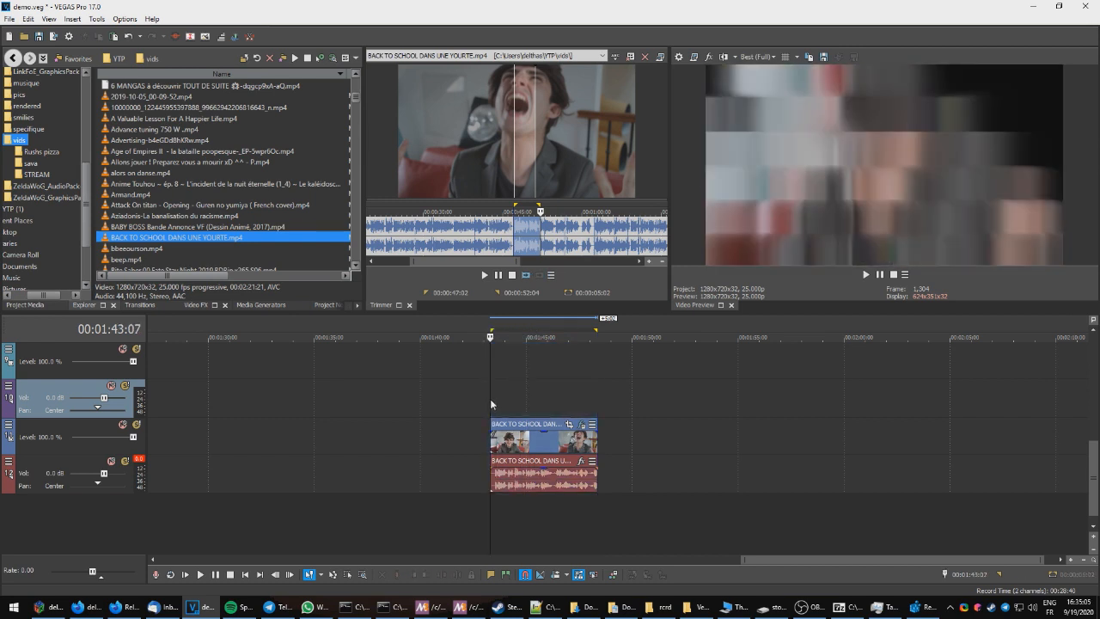
{"action": "left_click_drag", "start_coordinate": [598, 400], "coordinate": [491, 397]}
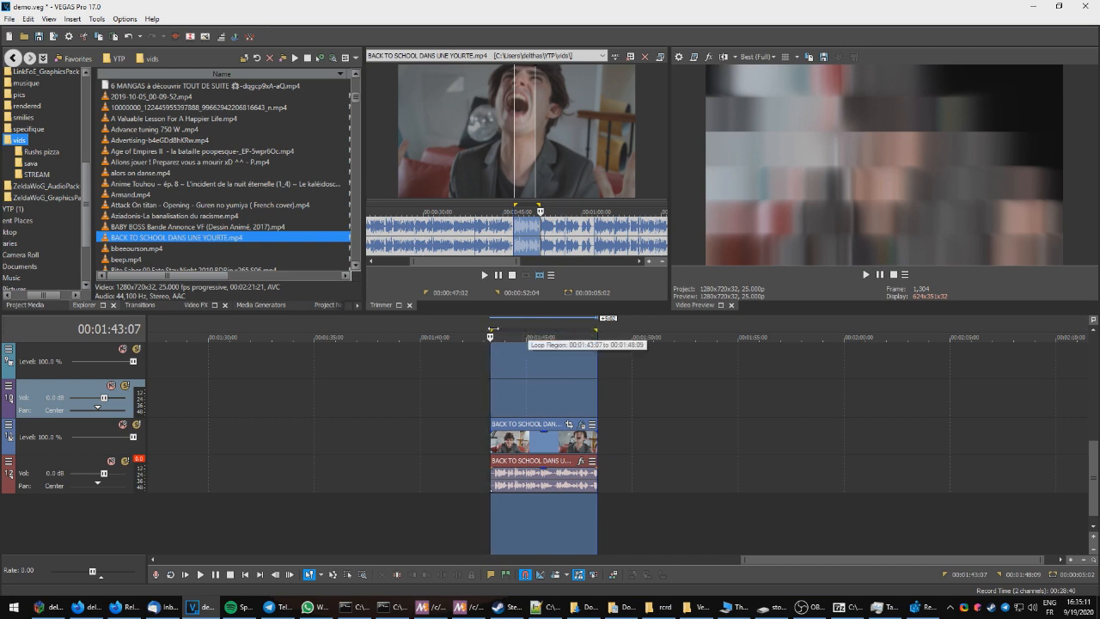
Step: Render the selection with the Render Audio Tracks script and play back the rendered clip
{"action": "left_click", "coordinate": [96, 19]}
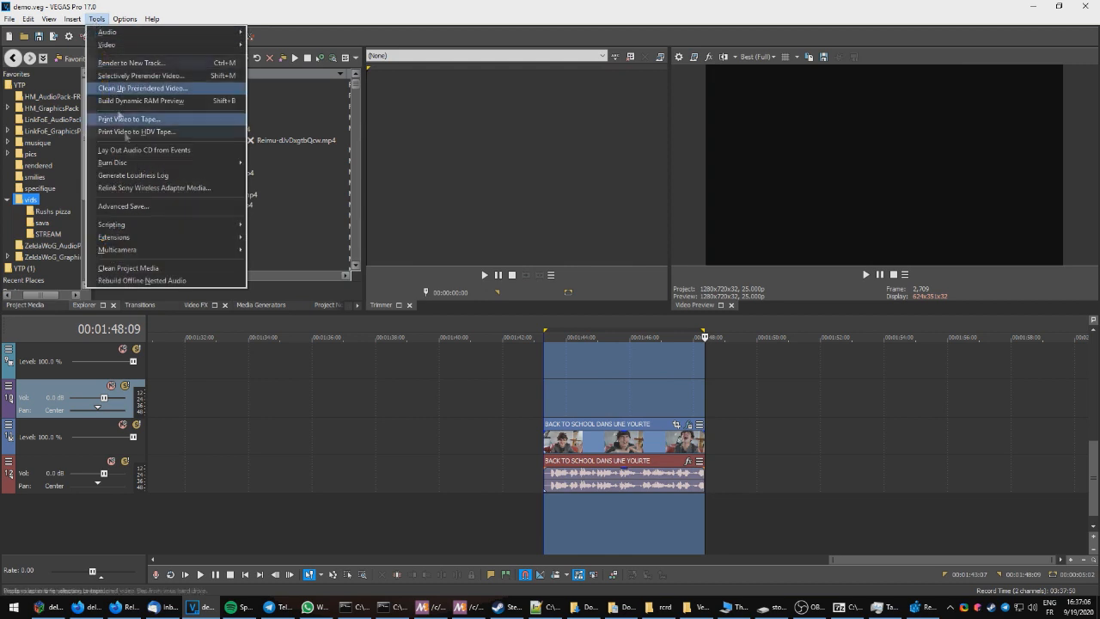
{"action": "mouse_move", "coordinate": [137, 226]}
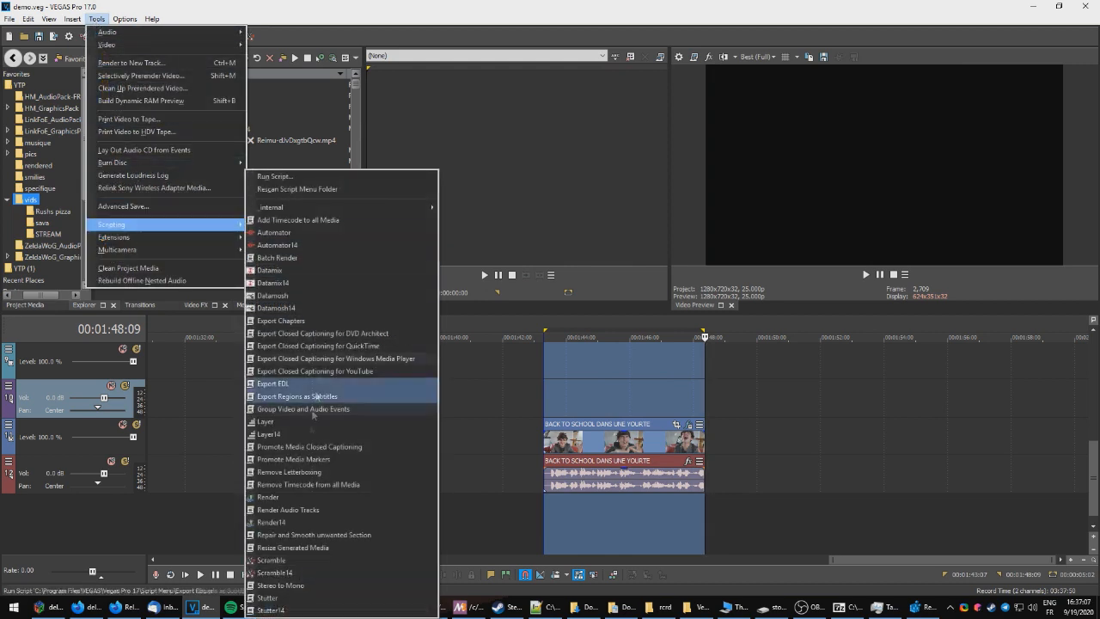
{"action": "left_click", "coordinate": [294, 509]}
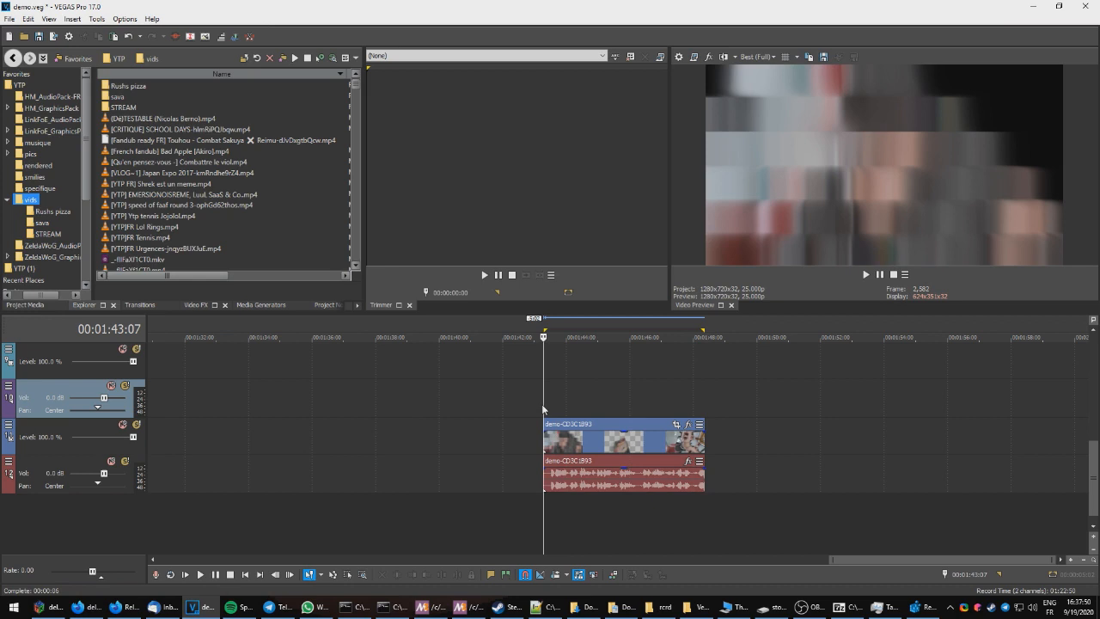
{"action": "key", "text": "space"}
{"action": "scroll", "coordinate": [791, 462], "scroll_direction": "up", "scroll_amount": 1}
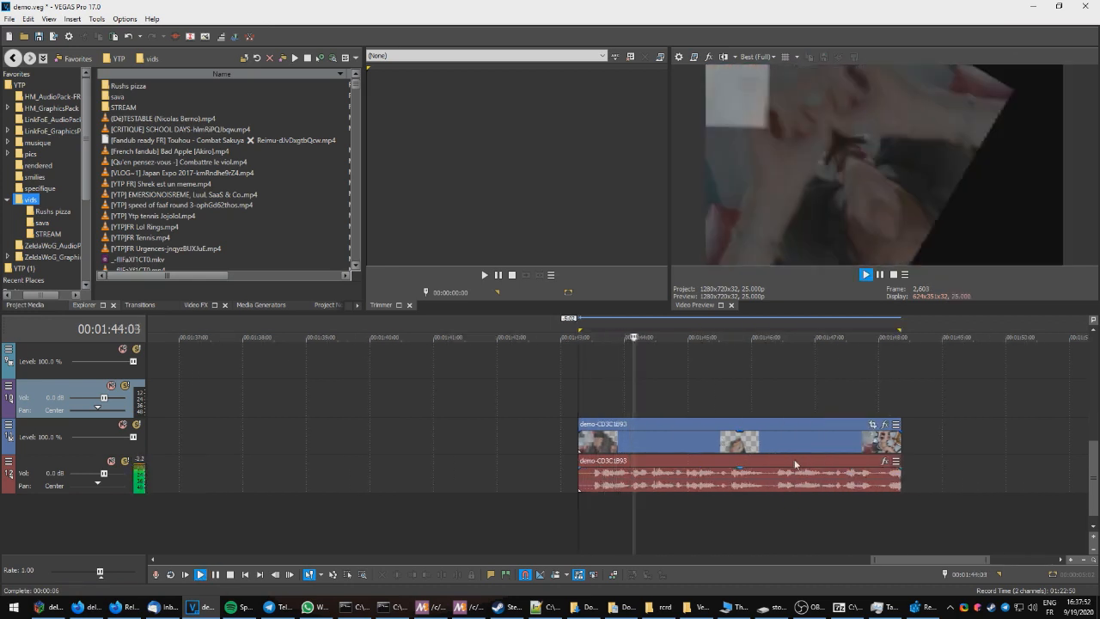
Step: Play back the rendered clip again from the start of the selection
{"action": "key", "text": "space"}
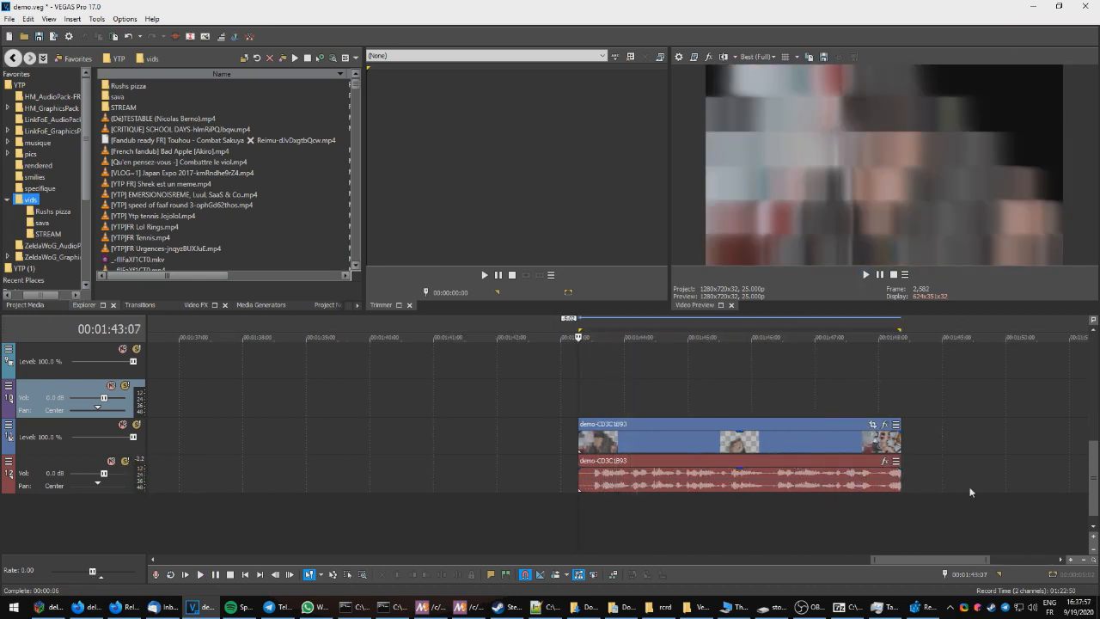
{"action": "key", "text": "space"}
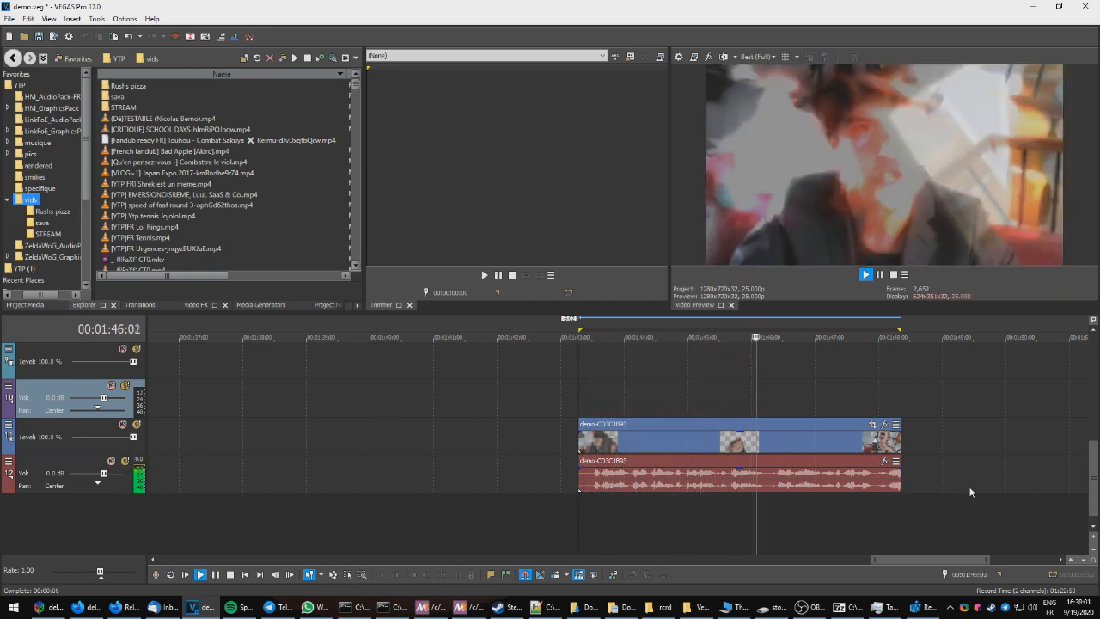
{"action": "key", "text": "j"}
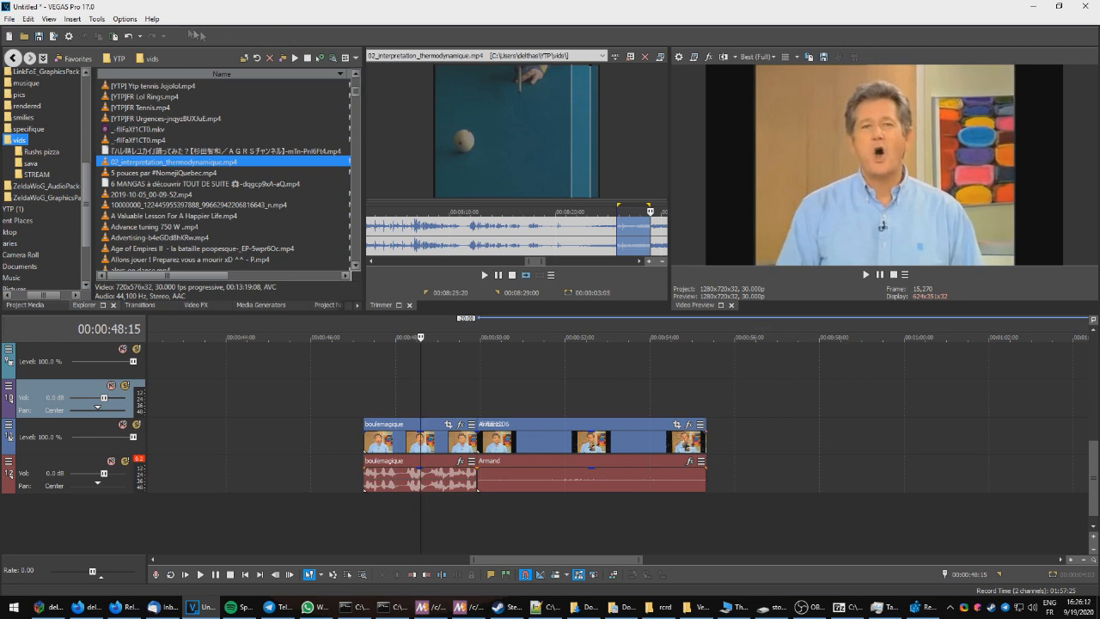
Step: Customize the toolbar by adding the datamosh script buttons, including Scramble14, and close the dialog
{"action": "left_click", "coordinate": [124, 18]}
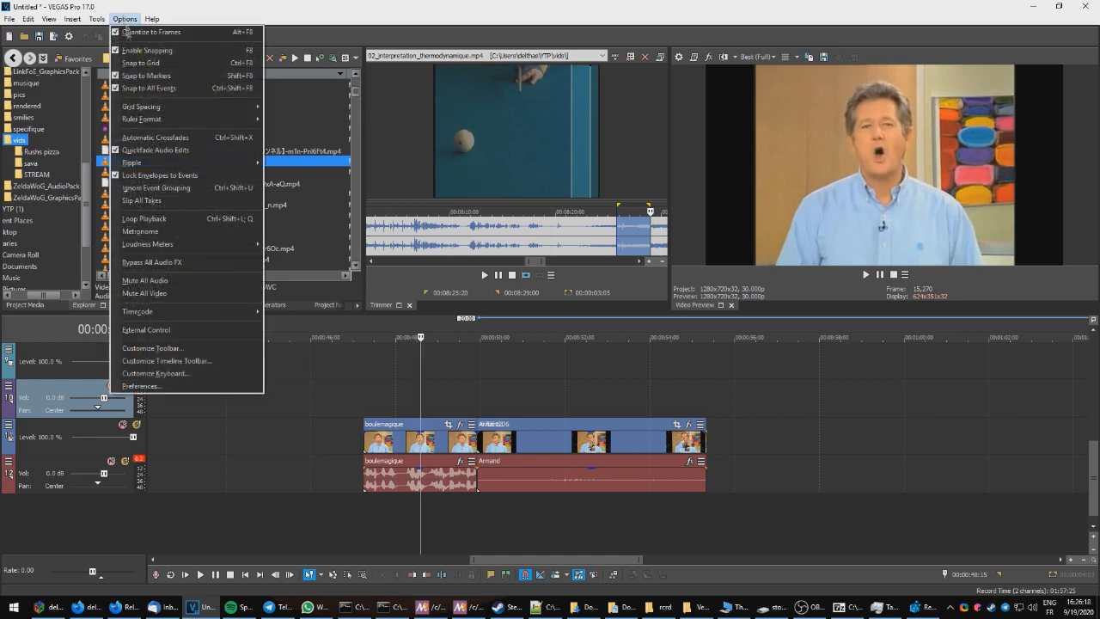
{"action": "left_click", "coordinate": [162, 347]}
{"action": "left_click_drag", "start_coordinate": [112, 101], "coordinate": [111, 140]}
{"action": "scroll", "coordinate": [105, 124], "scroll_direction": "down", "scroll_amount": 6}
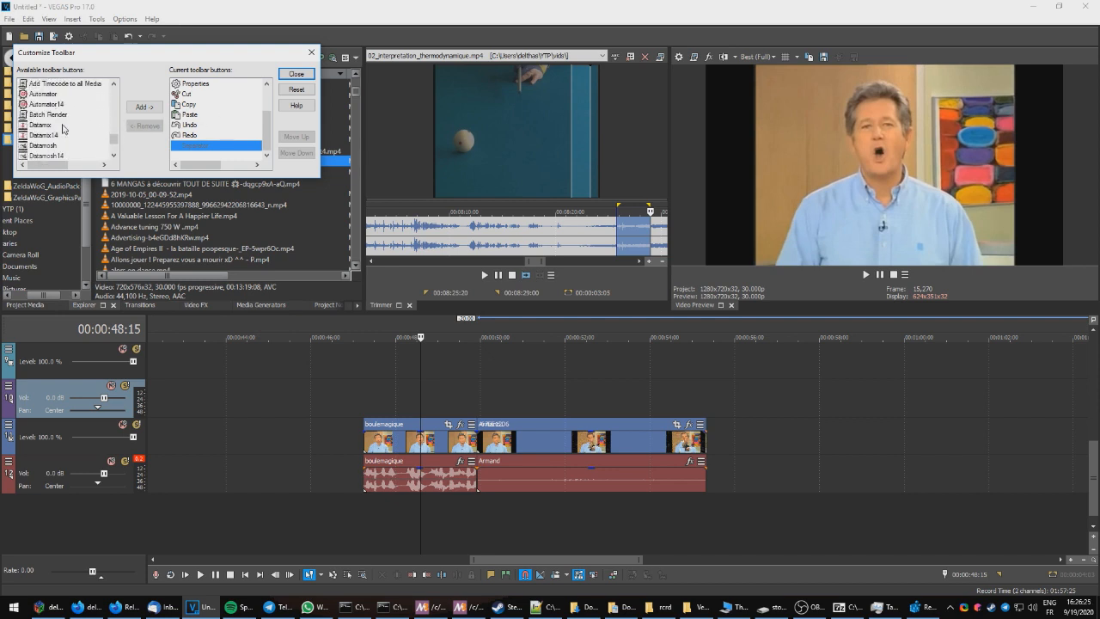
{"action": "scroll", "coordinate": [79, 107], "scroll_direction": "up", "scroll_amount": 1}
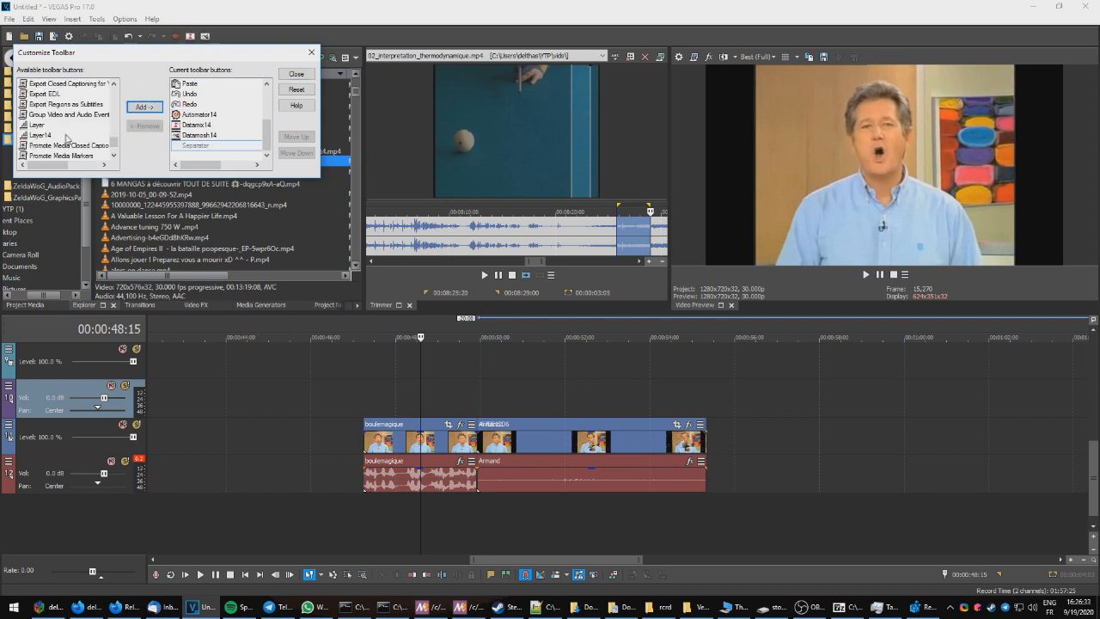
{"action": "left_click", "coordinate": [65, 135]}
{"action": "left_click", "coordinate": [145, 110]}
{"action": "scroll", "coordinate": [79, 126], "scroll_direction": "down", "scroll_amount": 8}
{"action": "left_click", "coordinate": [75, 135]}
{"action": "left_click", "coordinate": [145, 106]}
{"action": "left_click", "coordinate": [77, 135]}
{"action": "left_click", "coordinate": [144, 106]}
{"action": "left_click", "coordinate": [297, 74]}
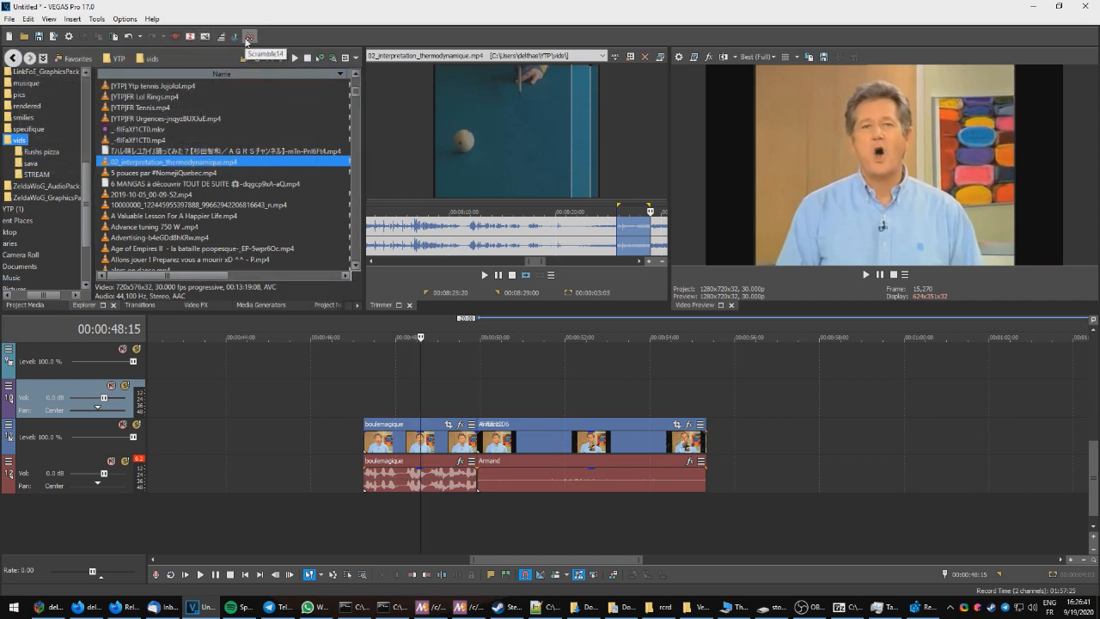
Step: Add the trimmed section of 02_interpretation_thermodynamique to the video track and select the new event
{"action": "scroll", "coordinate": [789, 394], "scroll_direction": "down", "scroll_amount": 5}
{"action": "scroll", "coordinate": [760, 519], "scroll_direction": "down", "scroll_amount": 1}
{"action": "left_click_drag", "start_coordinate": [497, 241], "coordinate": [870, 445]}
{"action": "left_click", "coordinate": [854, 410]}
{"action": "scroll", "coordinate": [859, 430], "scroll_direction": "up", "scroll_amount": 3}
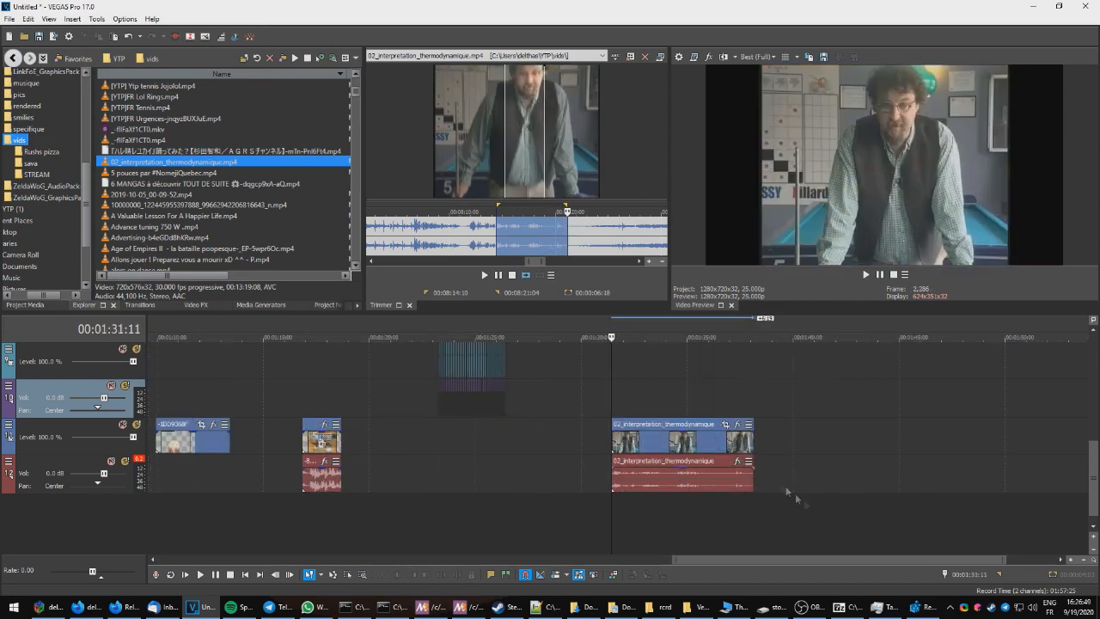
{"action": "left_click", "coordinate": [646, 432]}
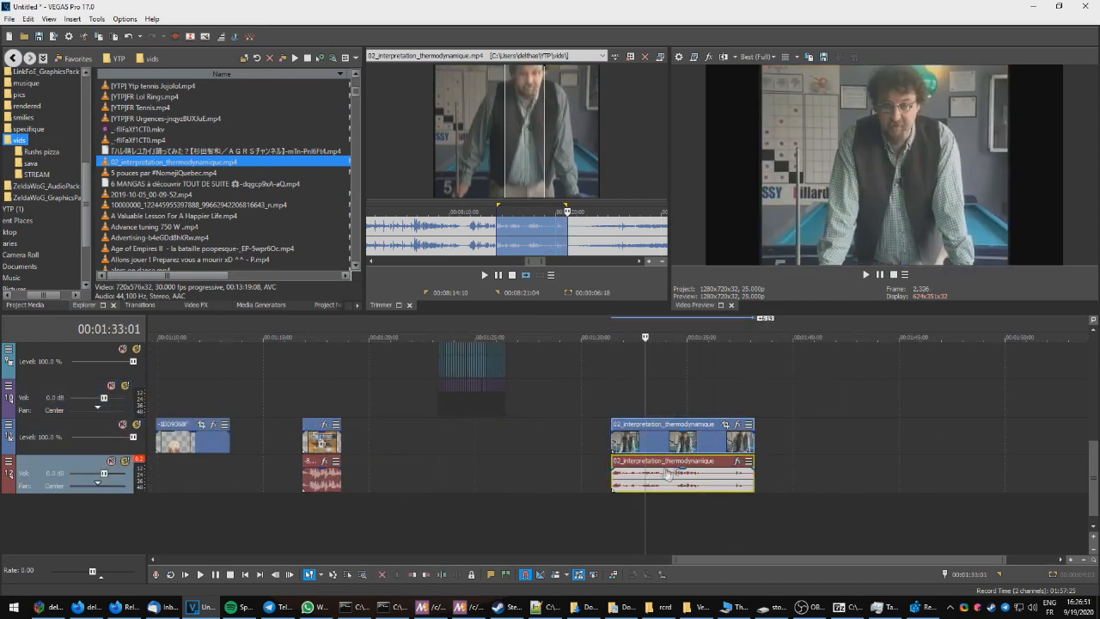
Step: Run the Scramble14 script on the selected event with a scramble size of 2
{"action": "left_click", "coordinate": [234, 36]}
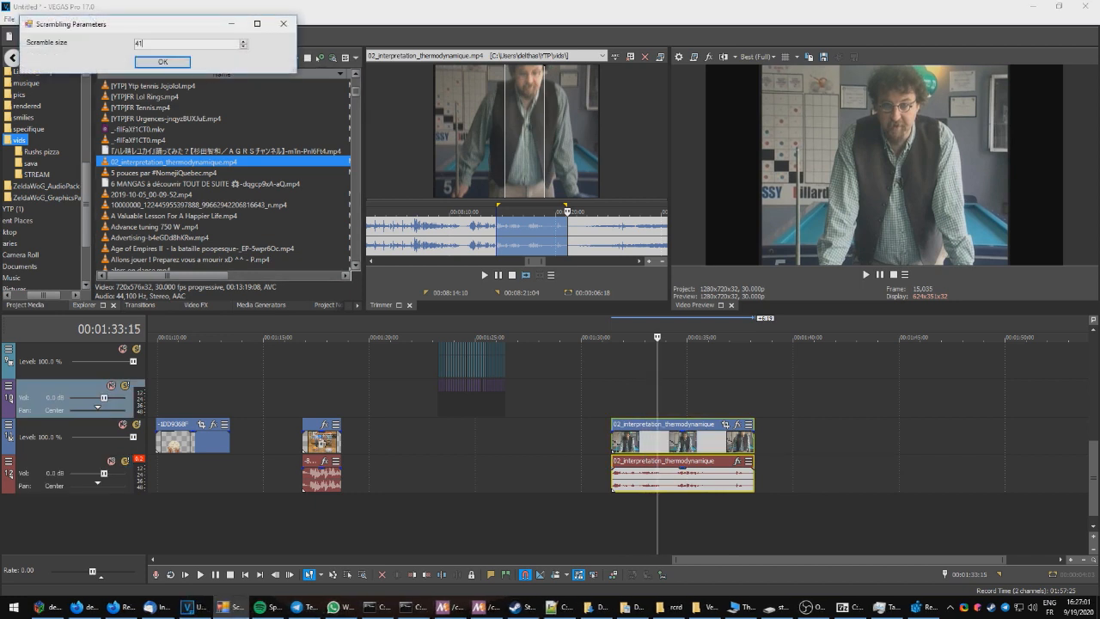
{"action": "type", "text": "2"}
{"action": "key", "text": "Return"}
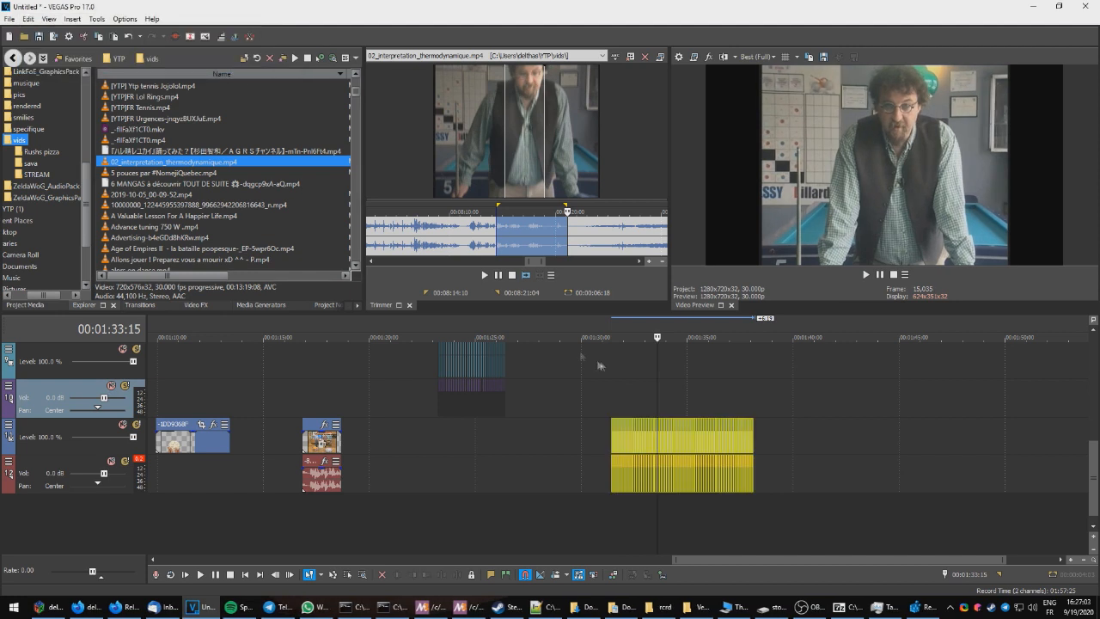
Step: Play back the scrambled event and undo the scramble
{"action": "left_click", "coordinate": [615, 390]}
{"action": "key", "text": "space"}
{"action": "key", "text": "space"}
{"action": "key", "text": "ctrl+z"}
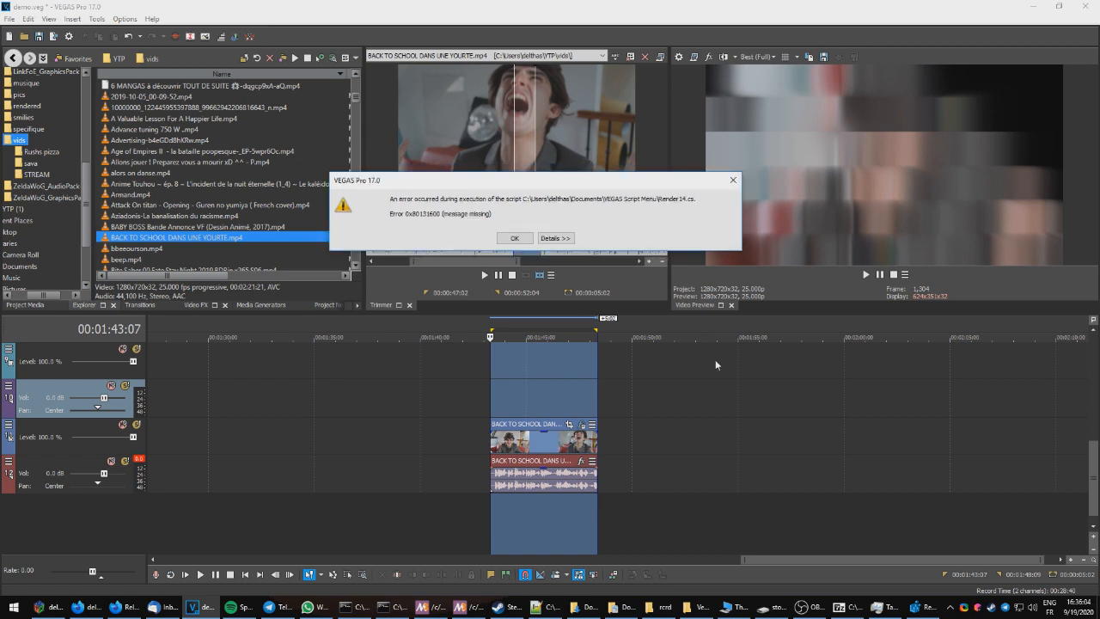
Step: Dismiss the Render14 script error dialog
{"action": "left_click", "coordinate": [514, 239]}
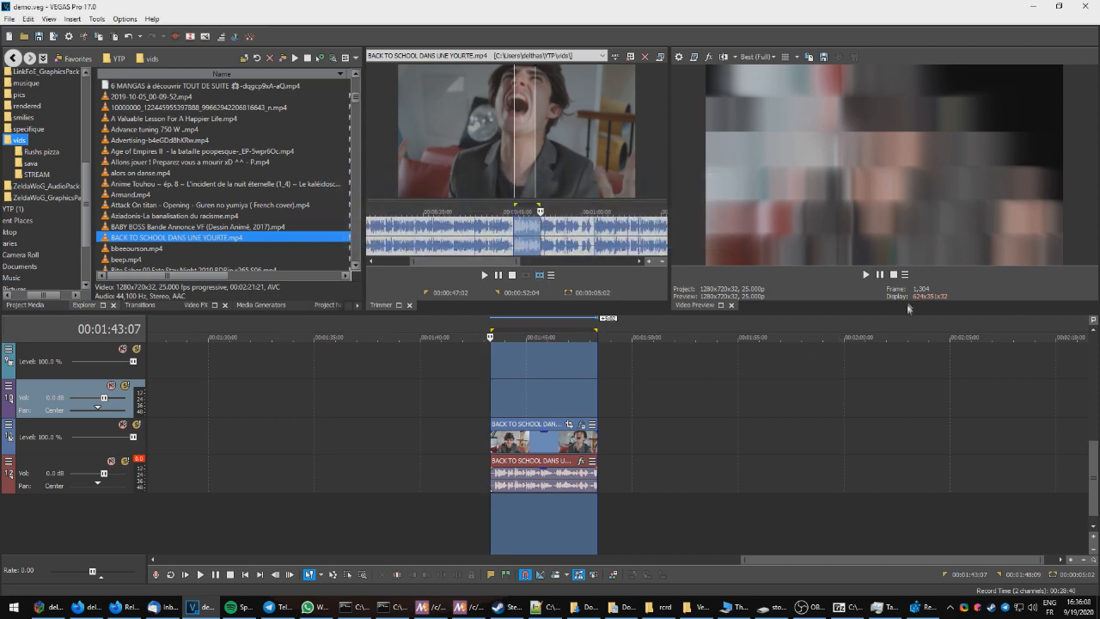